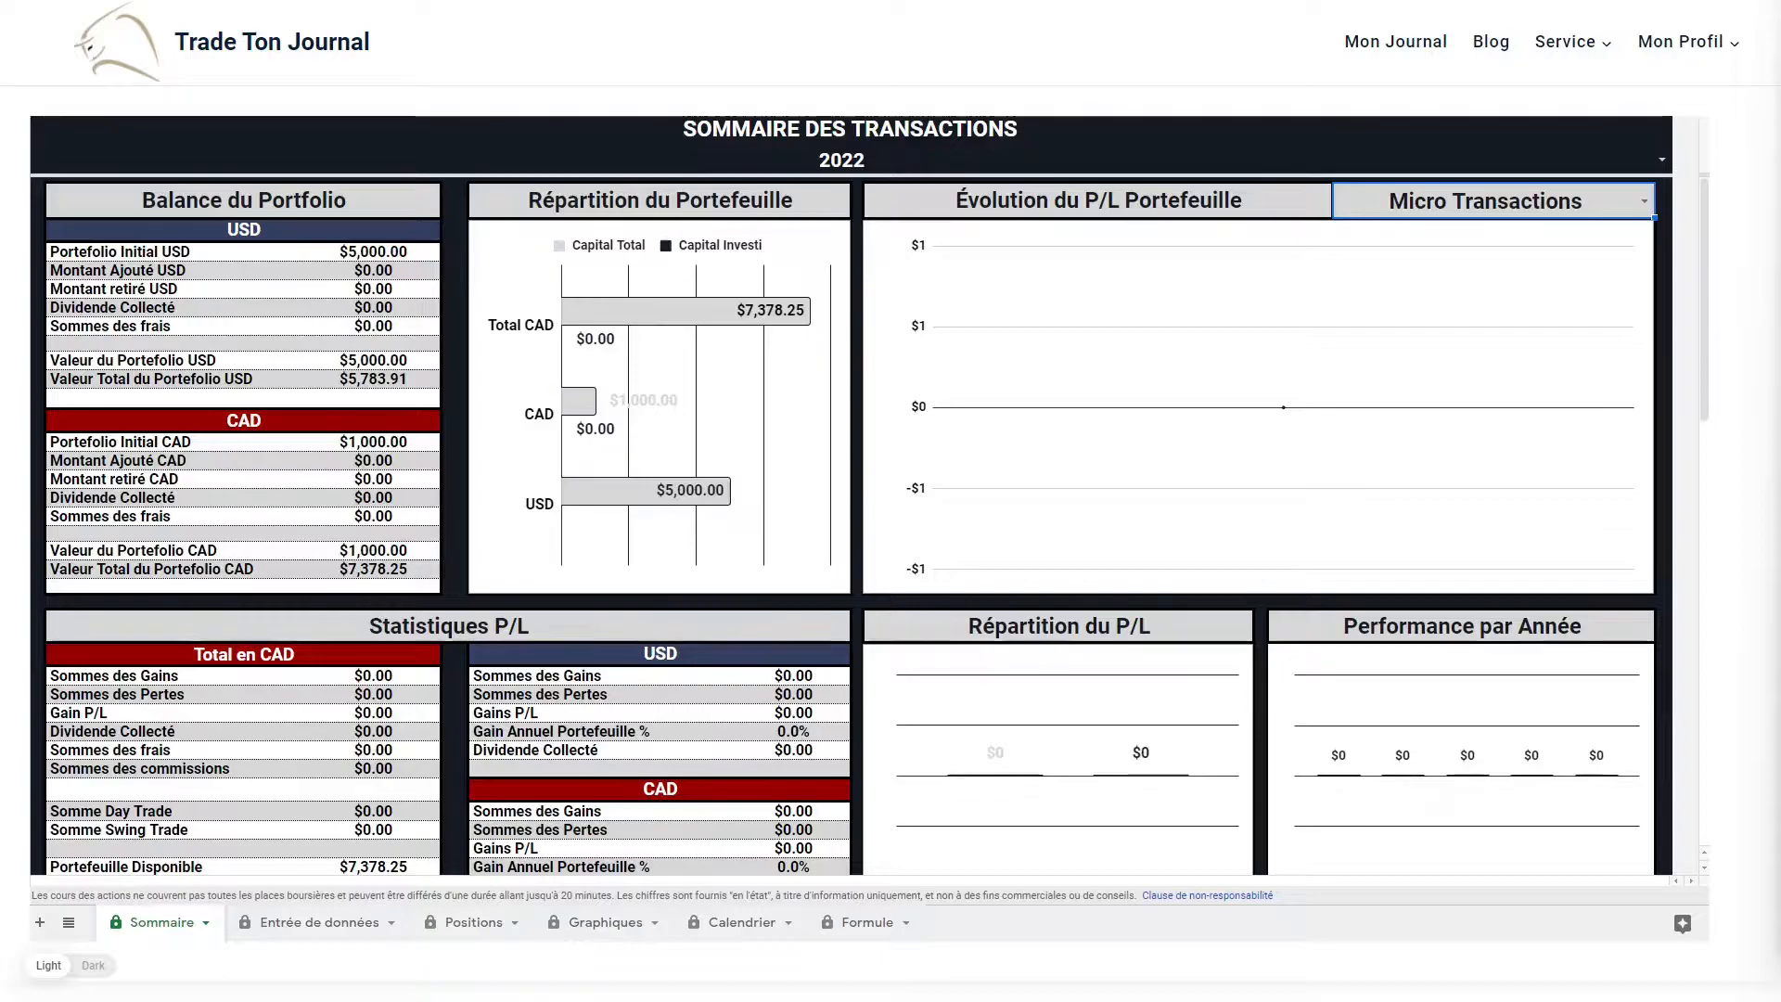
In the Entrée de données sheet, start the first journal row as a Long transaction, Entrée, in USD.
{"action": "left_click", "coordinate": [320, 923]}
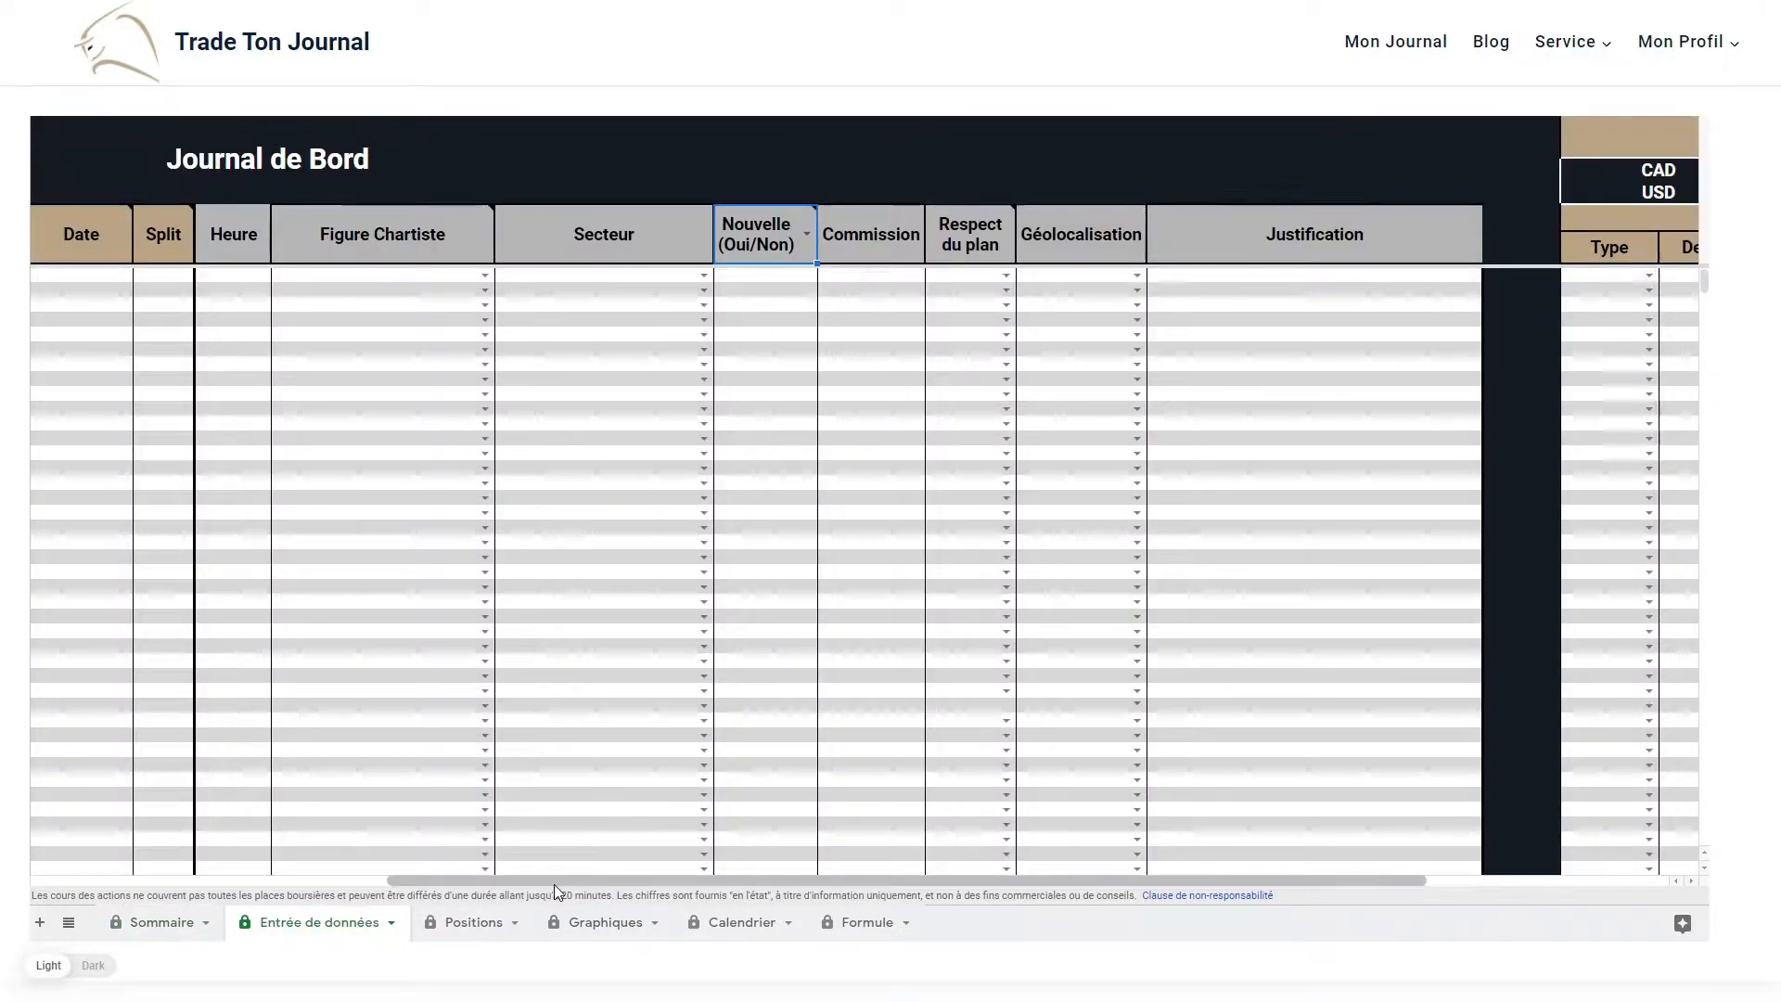
{"action": "left_click_drag", "start_coordinate": [554, 881], "coordinate": [210, 872]}
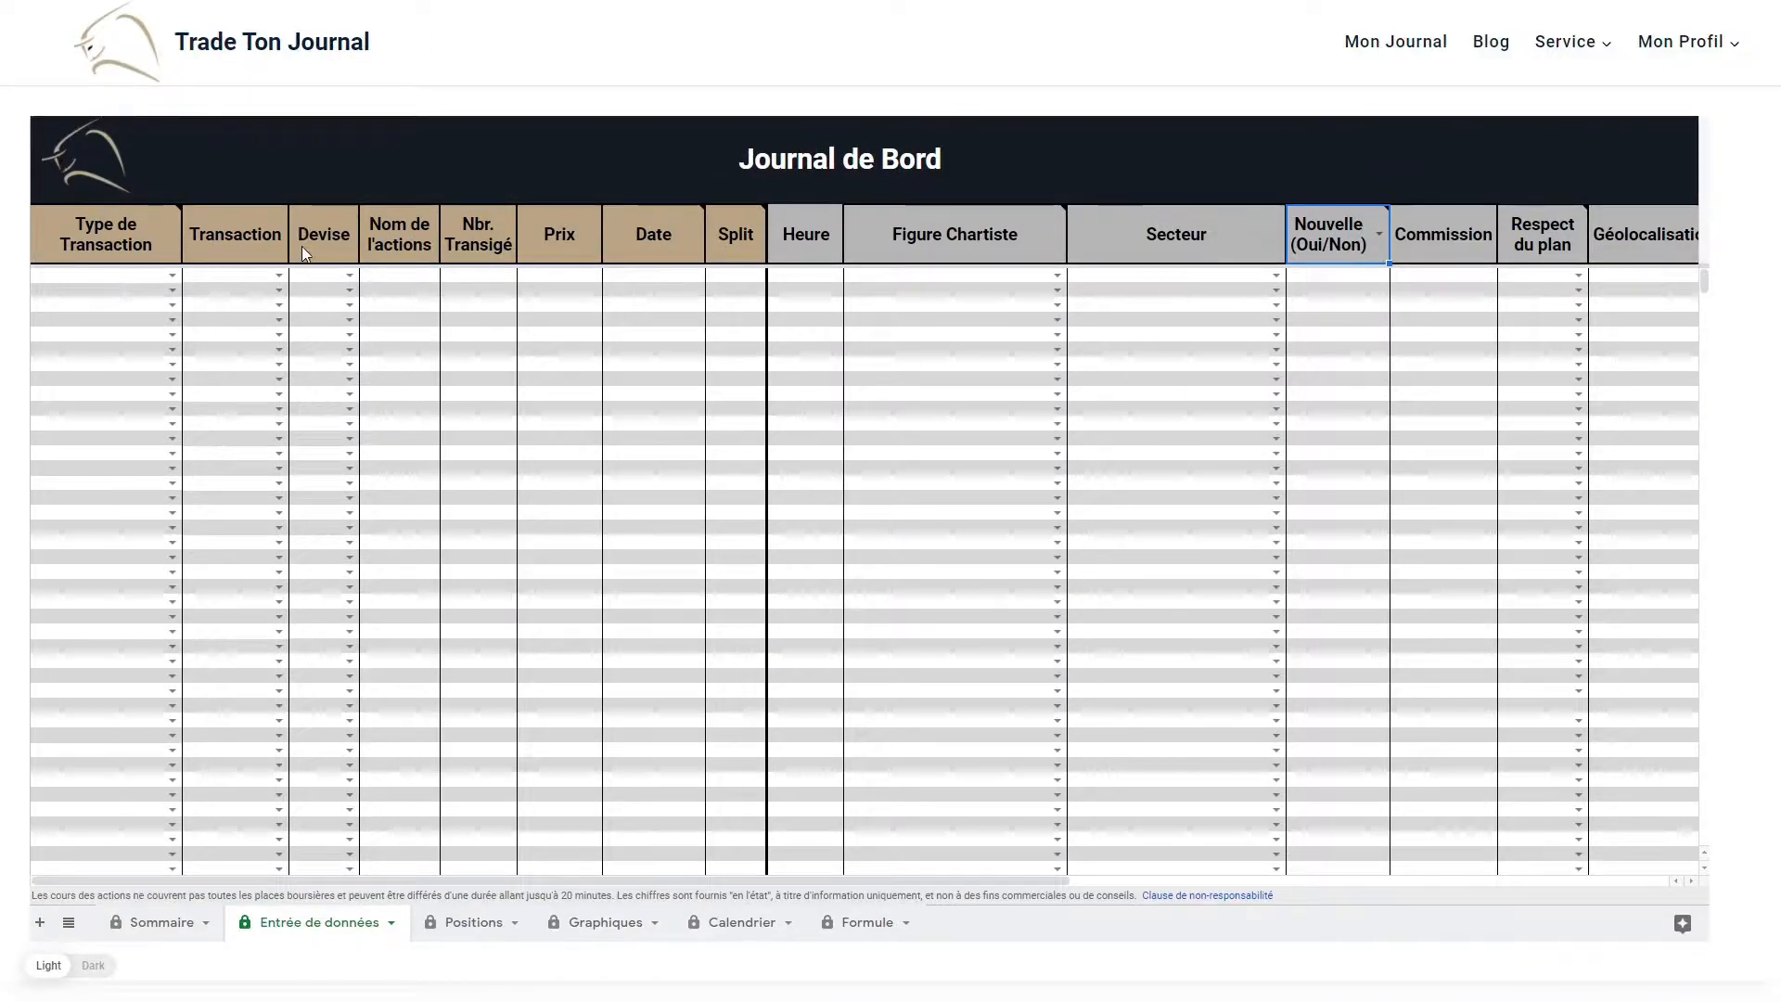
{"action": "mouse_move", "coordinate": [687, 258]}
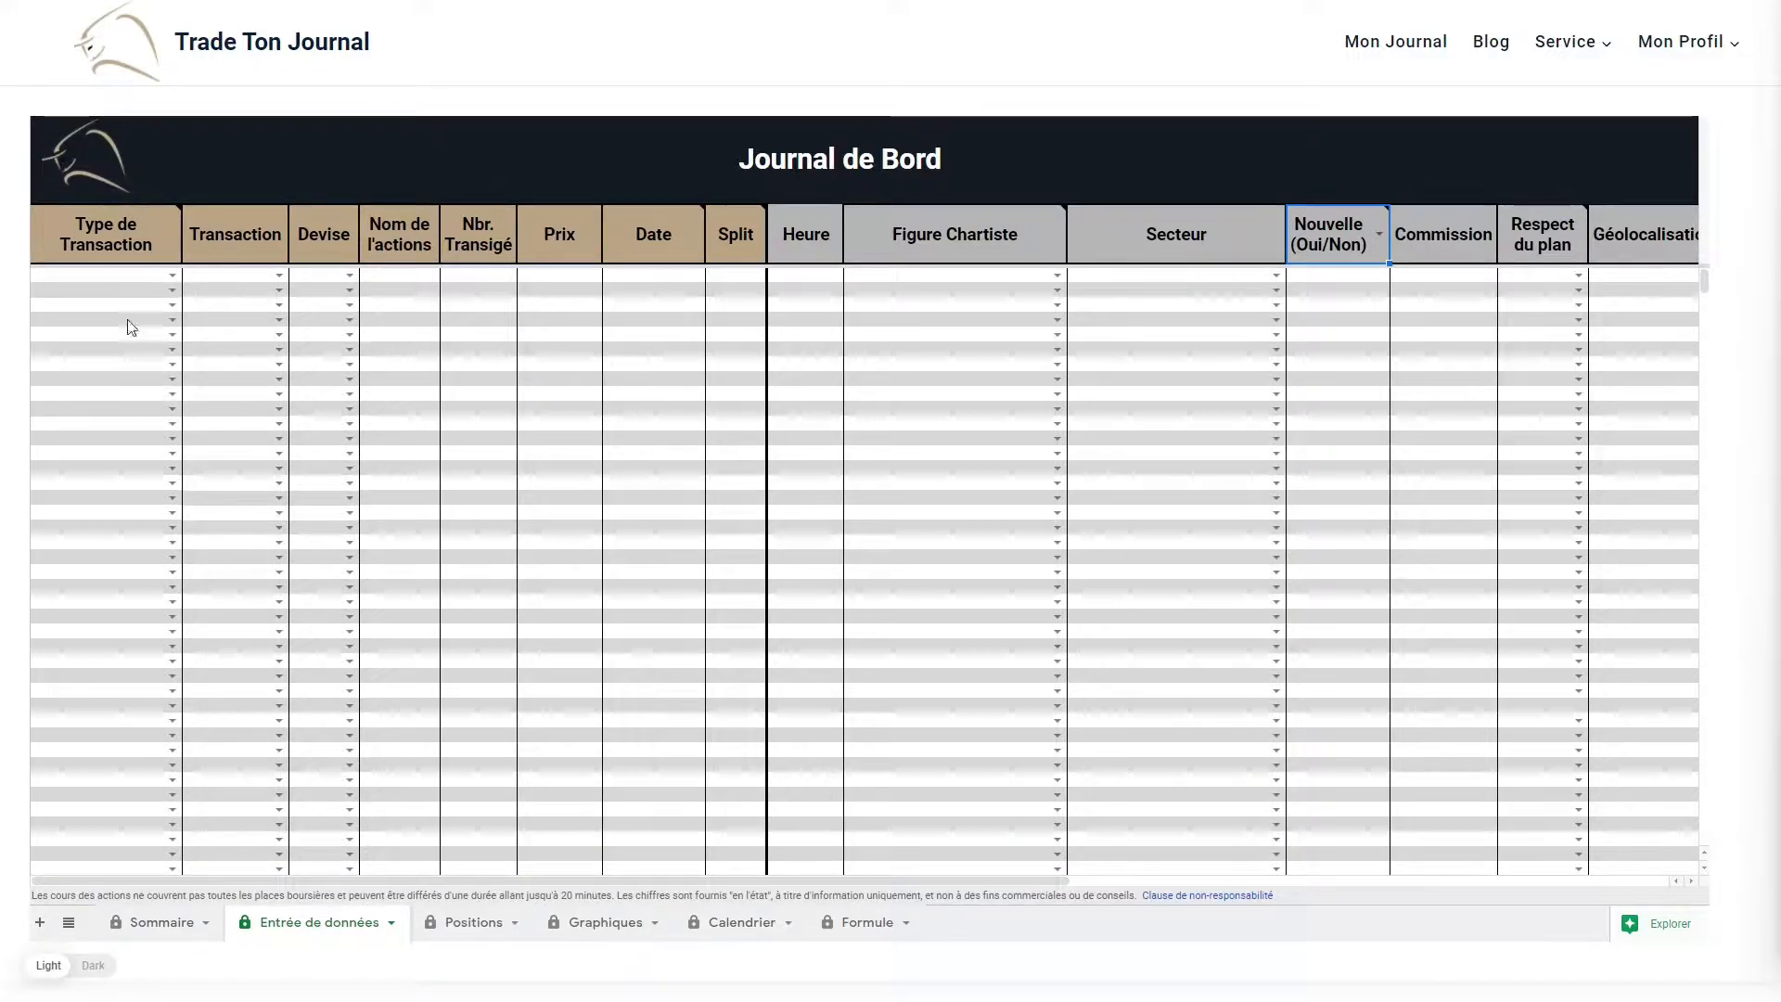
{"action": "left_click", "coordinate": [173, 277]}
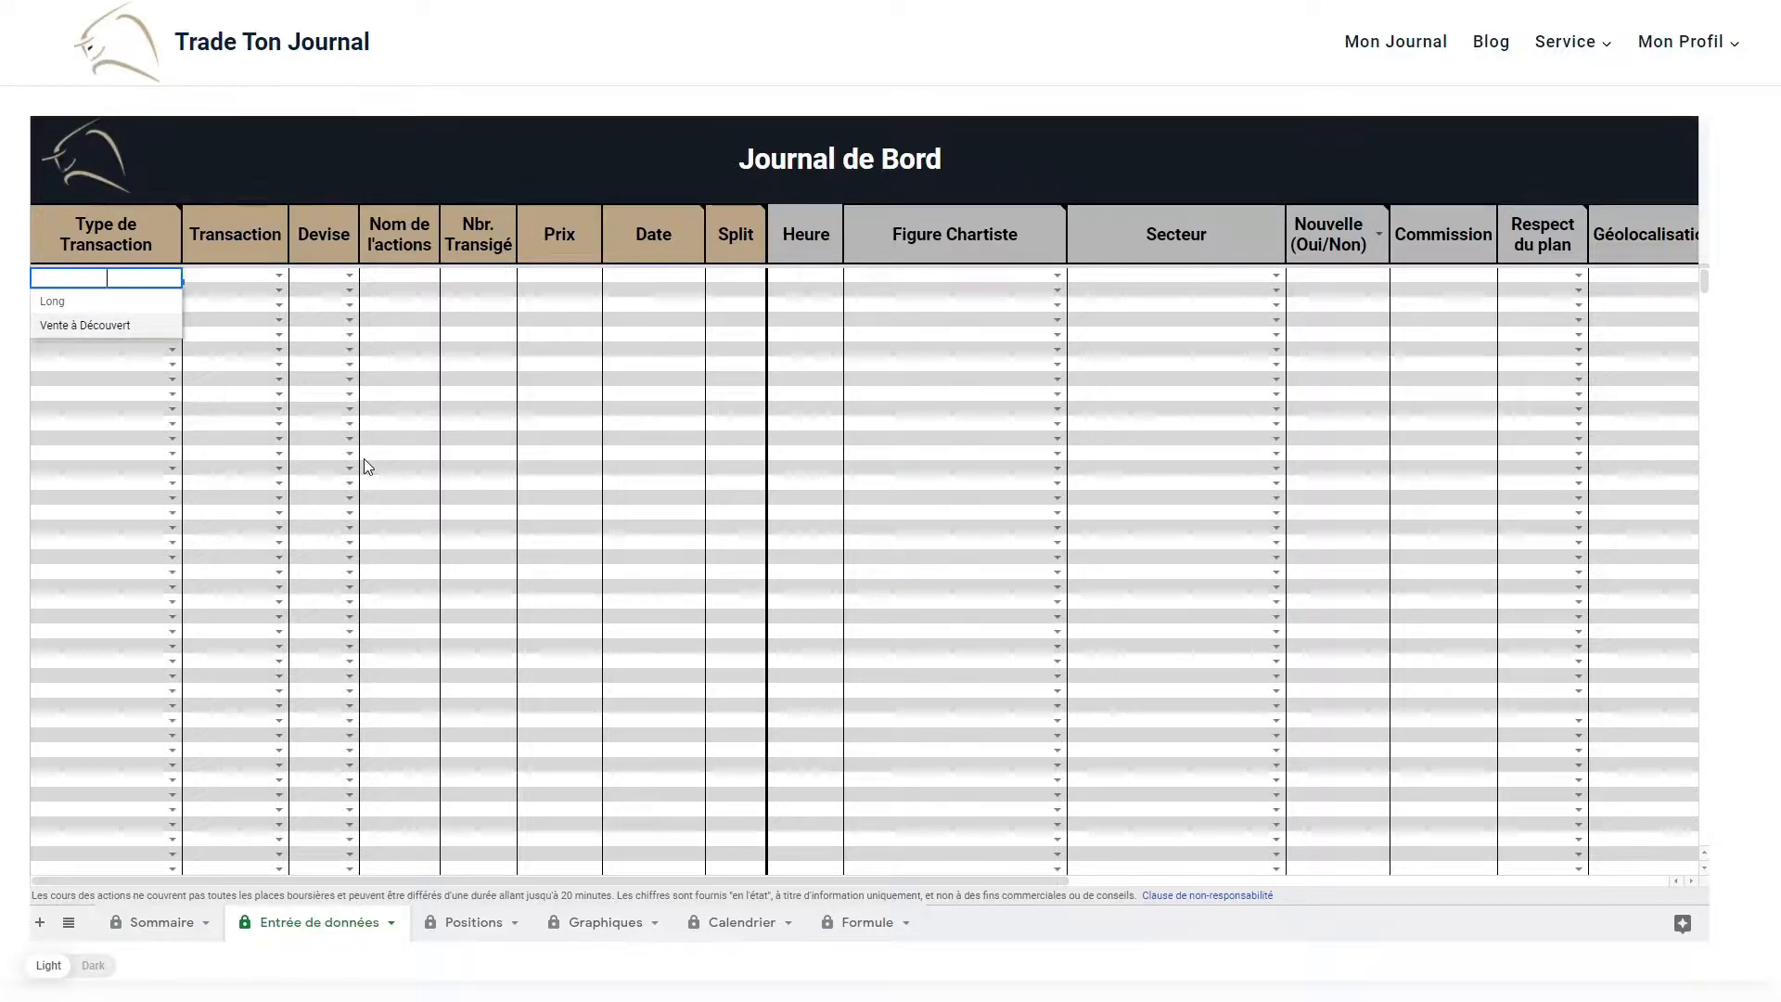
{"action": "left_click", "coordinate": [89, 305]}
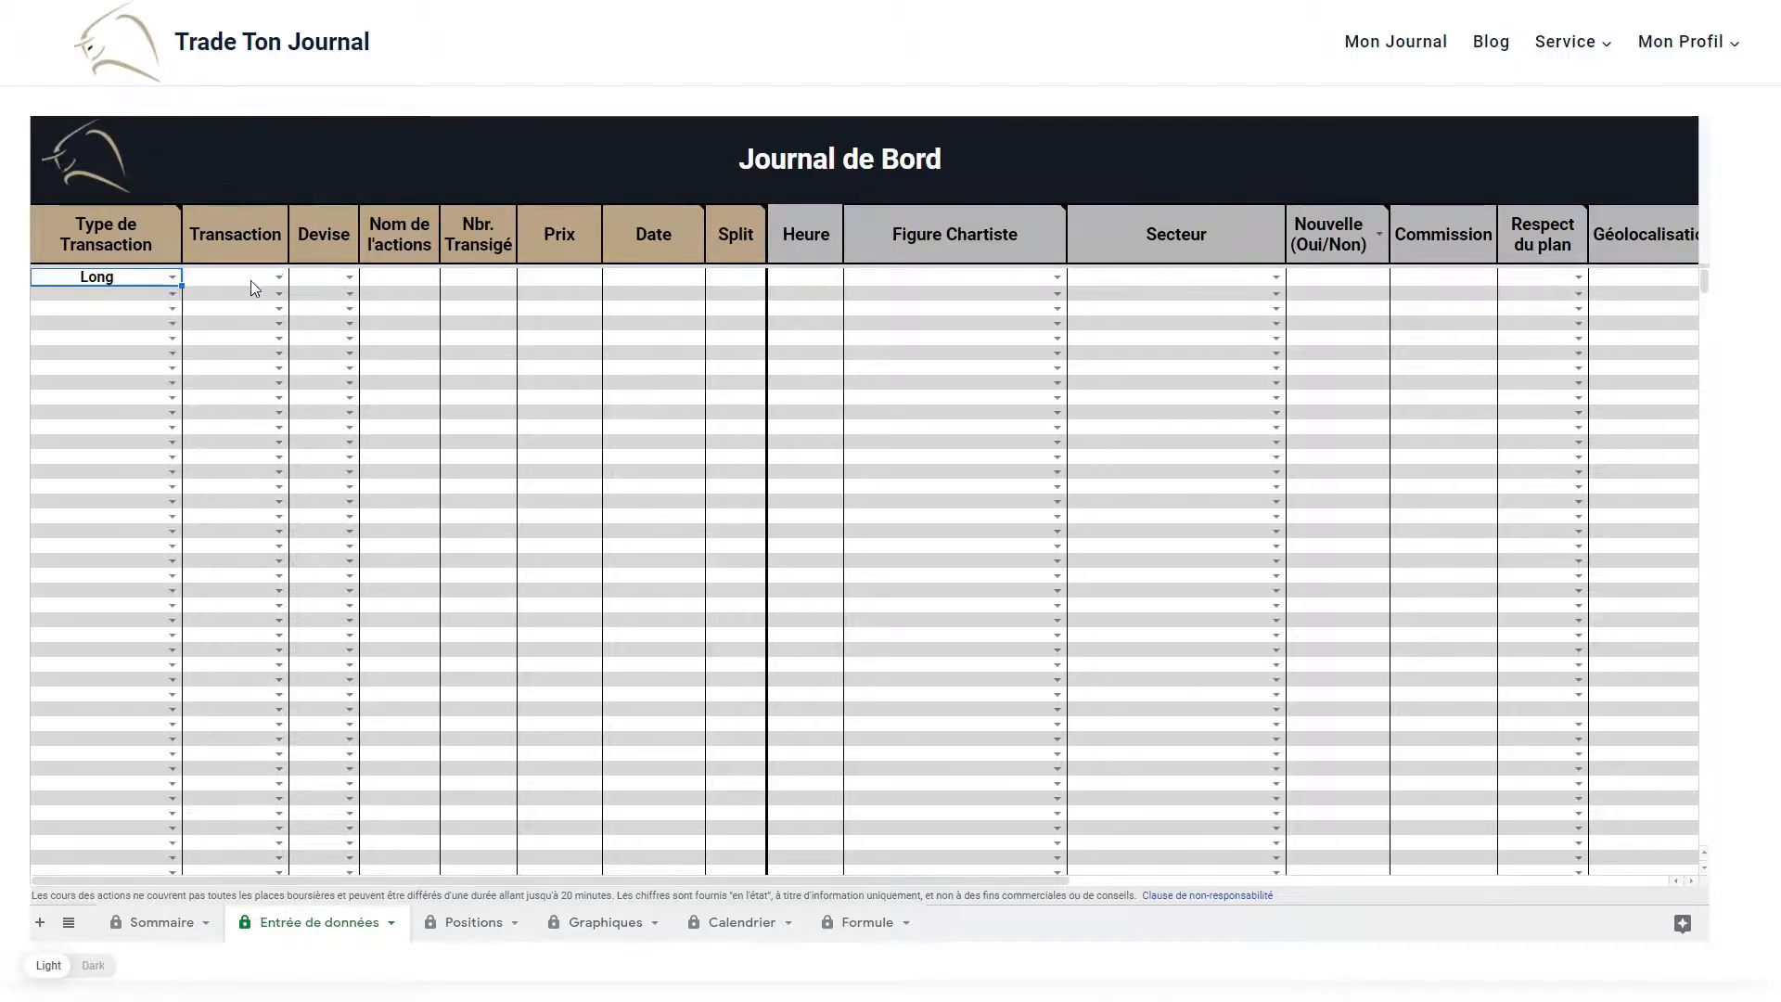
{"action": "left_click", "coordinate": [250, 280]}
{"action": "left_click", "coordinate": [260, 305]}
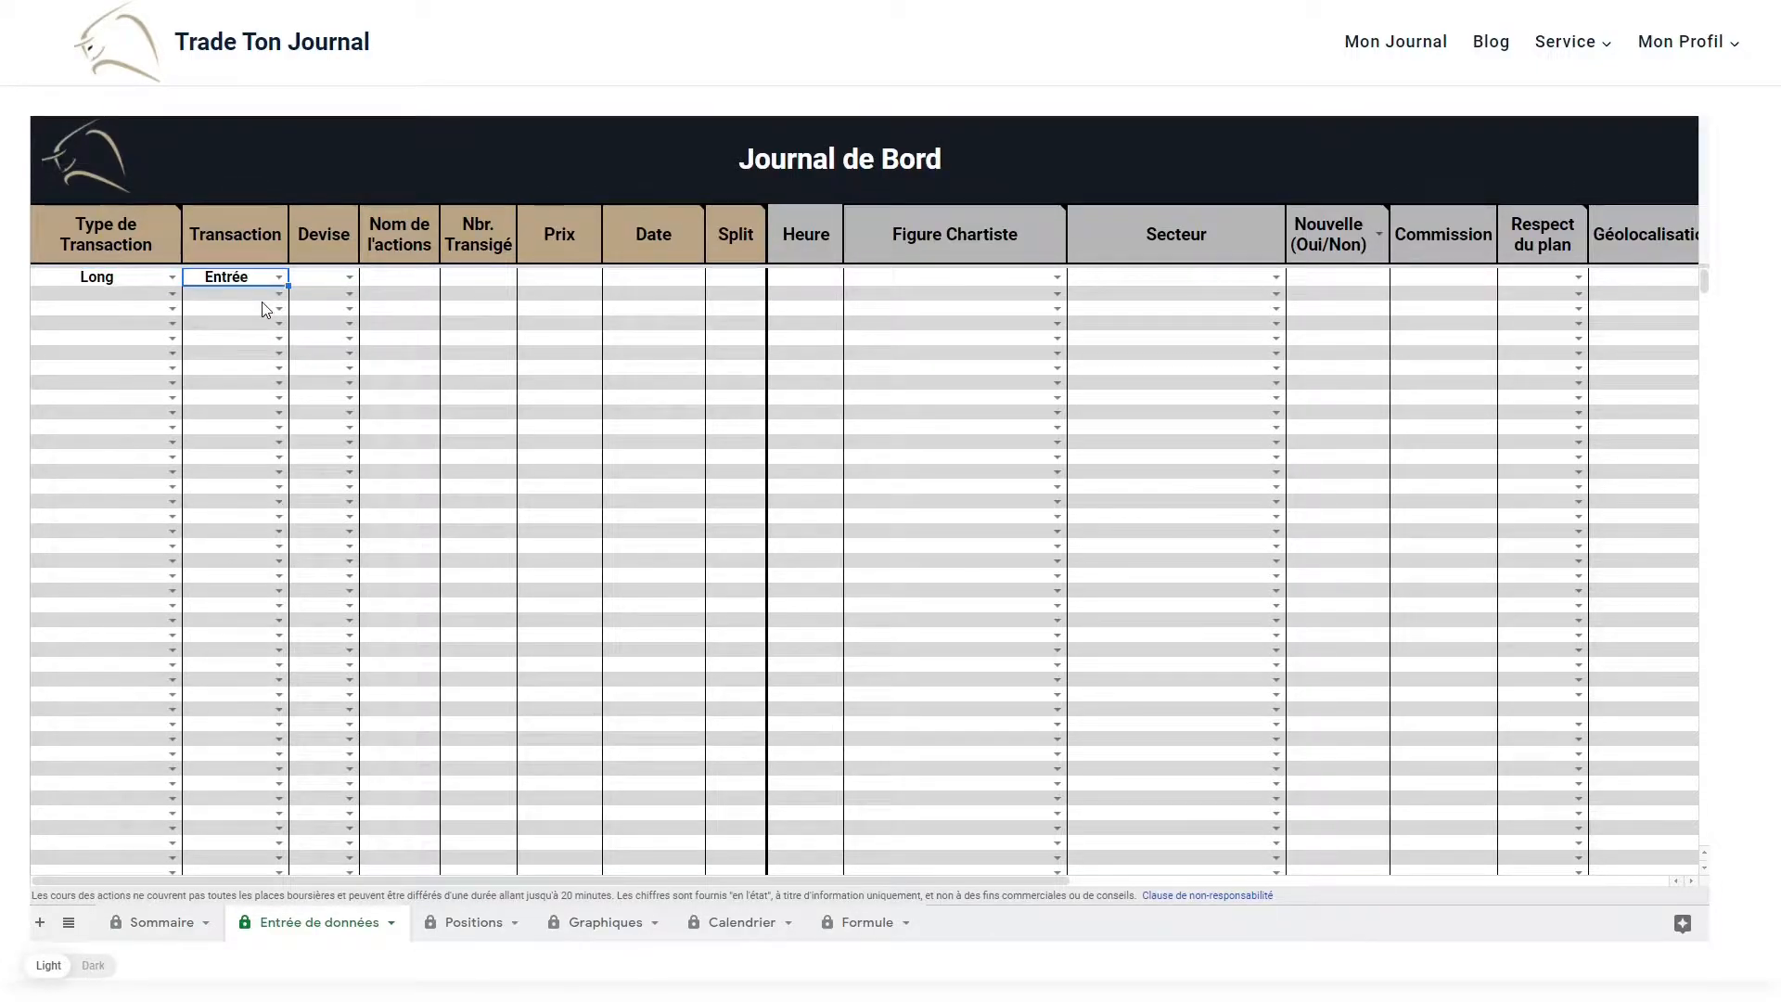
{"action": "left_click", "coordinate": [335, 283]}
{"action": "left_click", "coordinate": [332, 330]}
Fill the first row with stock name x, 100 units traded, a price of $5.00 and the date 2022-02-10.
{"action": "left_click", "coordinate": [428, 284]}
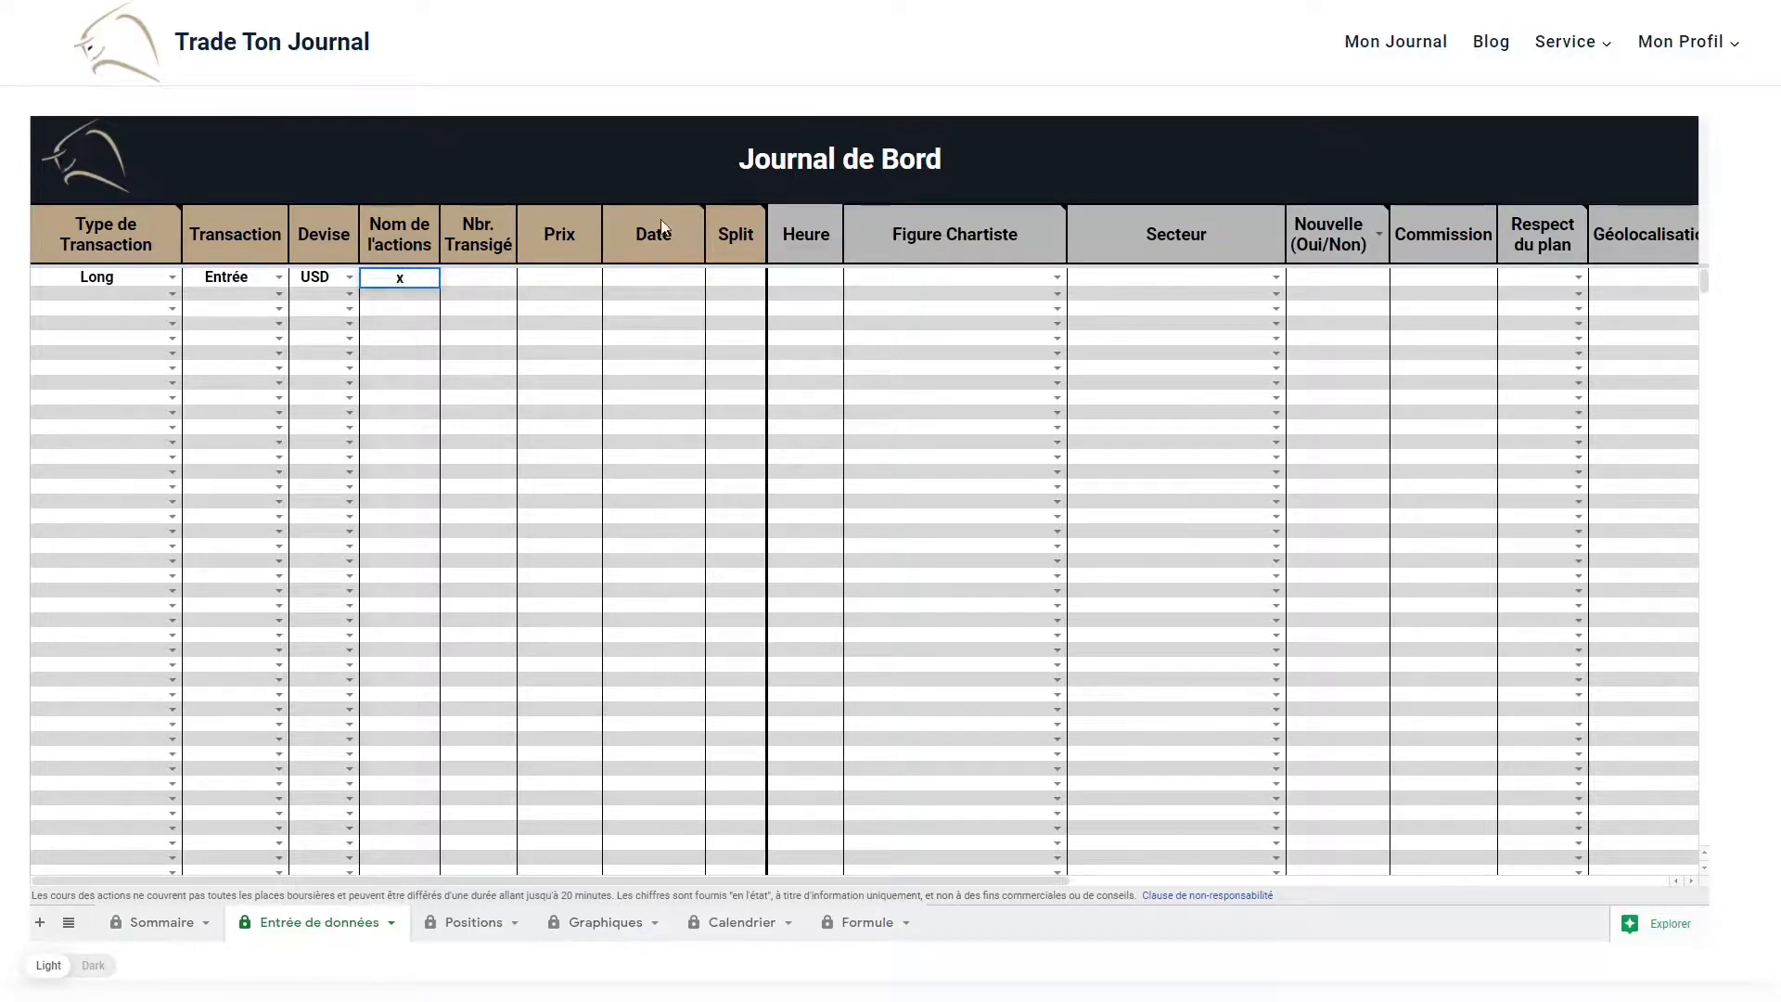
{"action": "left_click", "coordinate": [506, 282]}
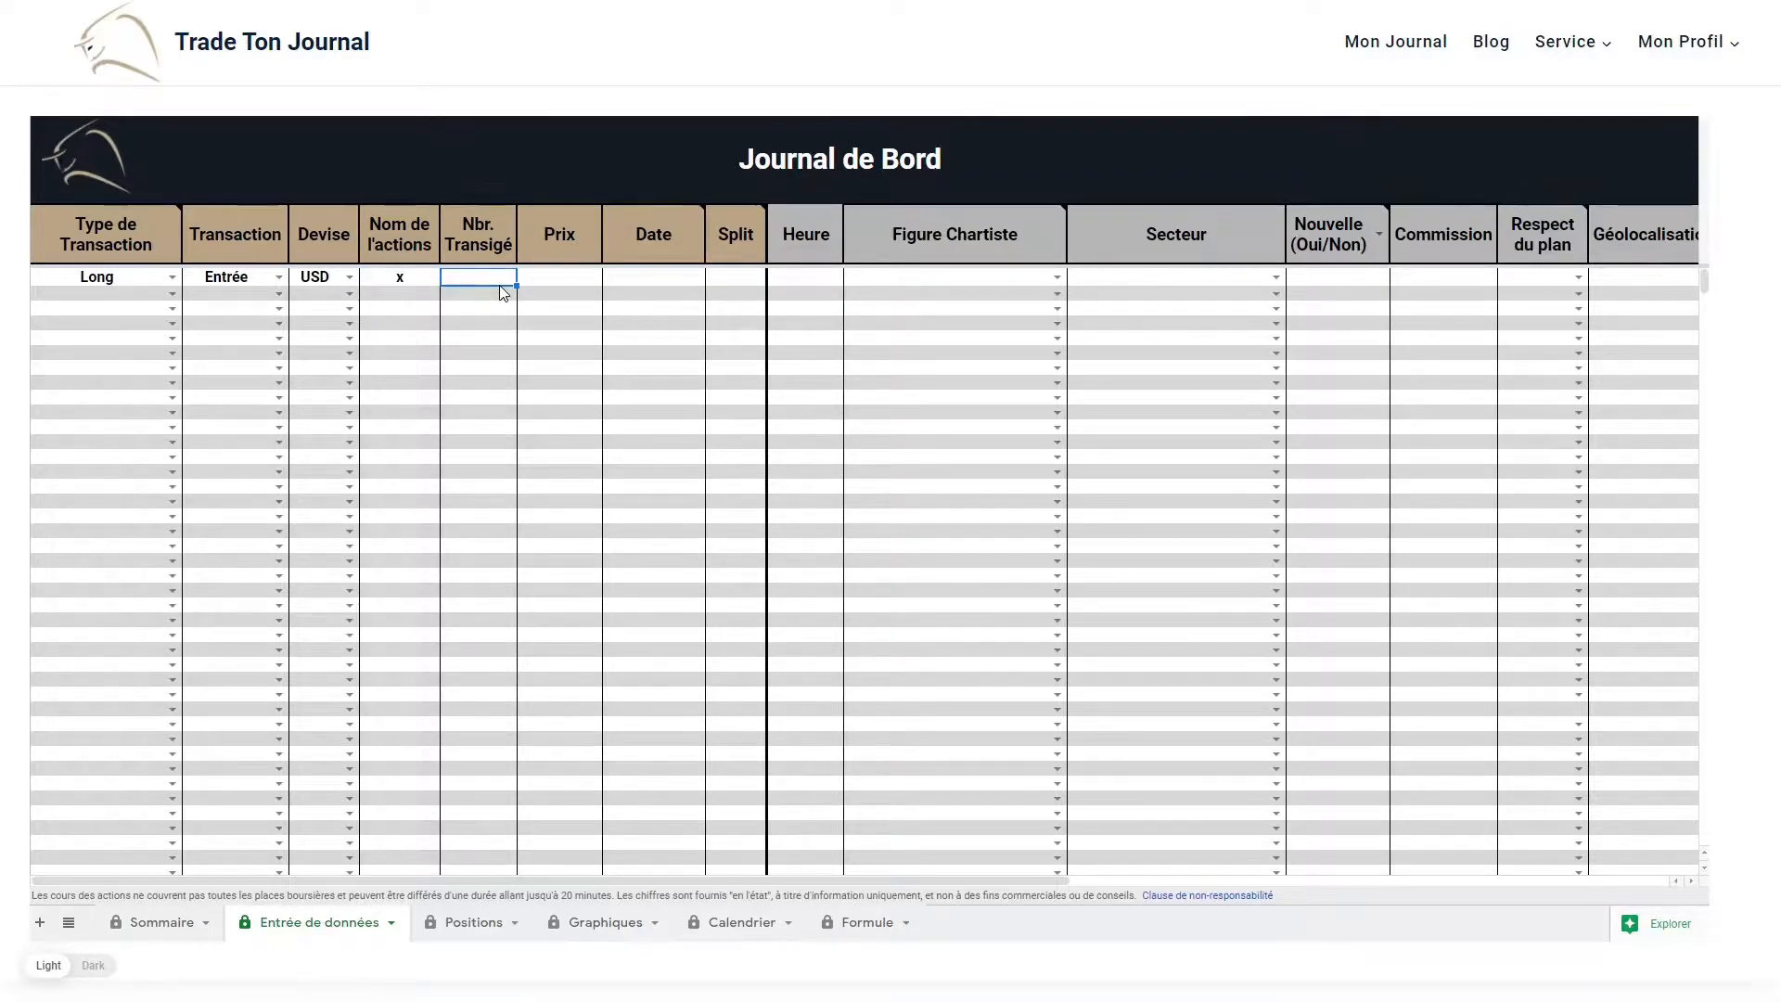
{"action": "type", "text": "100"}
{"action": "key", "text": "Tab"}
{"action": "type", "text": "5"}
{"action": "key", "text": "Tab"}
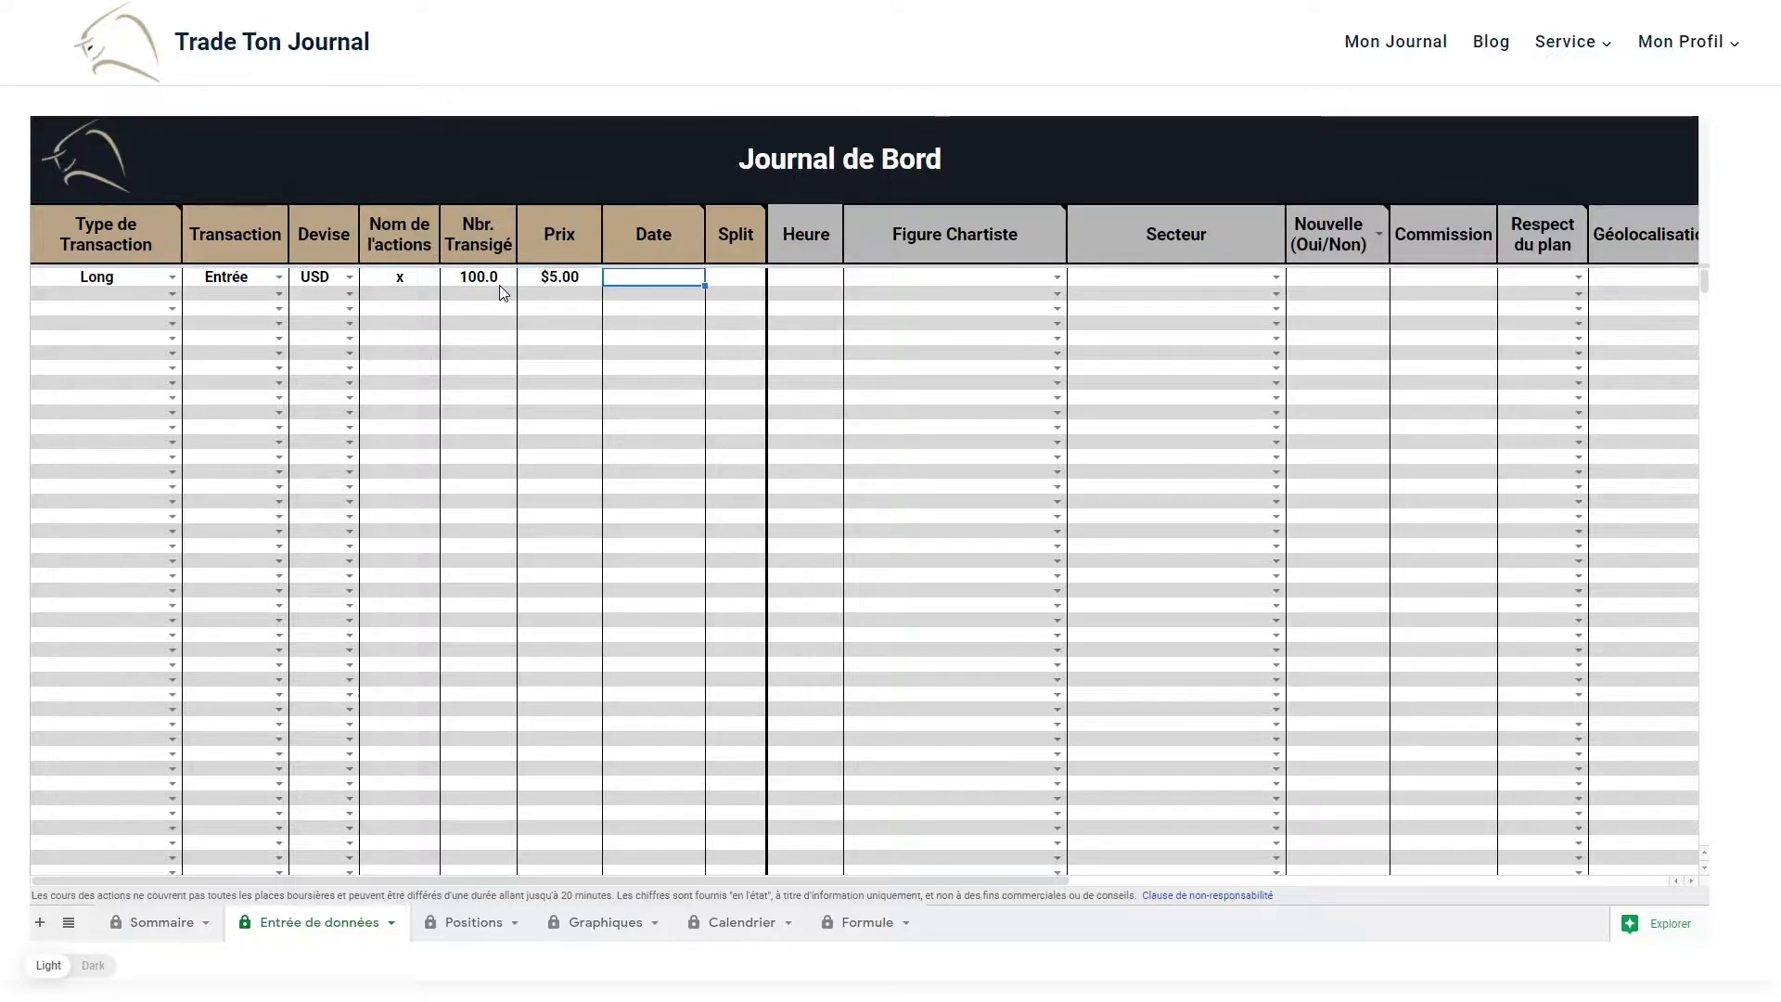
{"action": "double_click", "coordinate": [668, 277]}
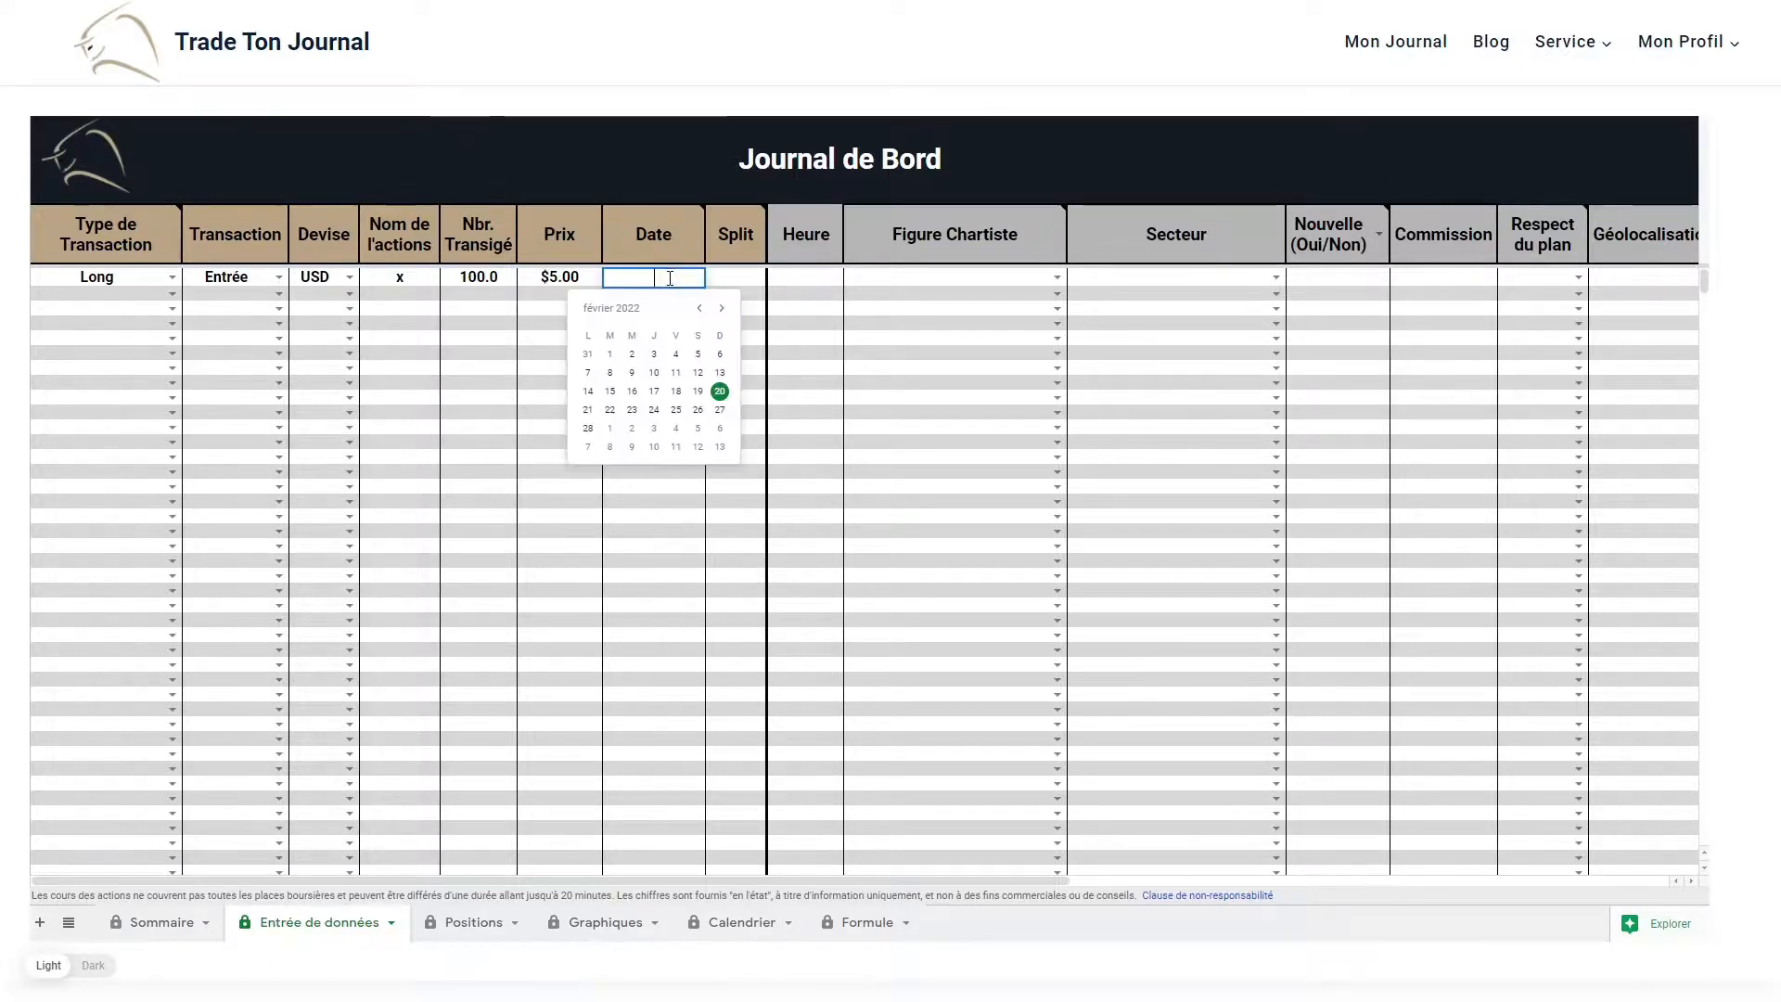
{"action": "left_click", "coordinate": [655, 372]}
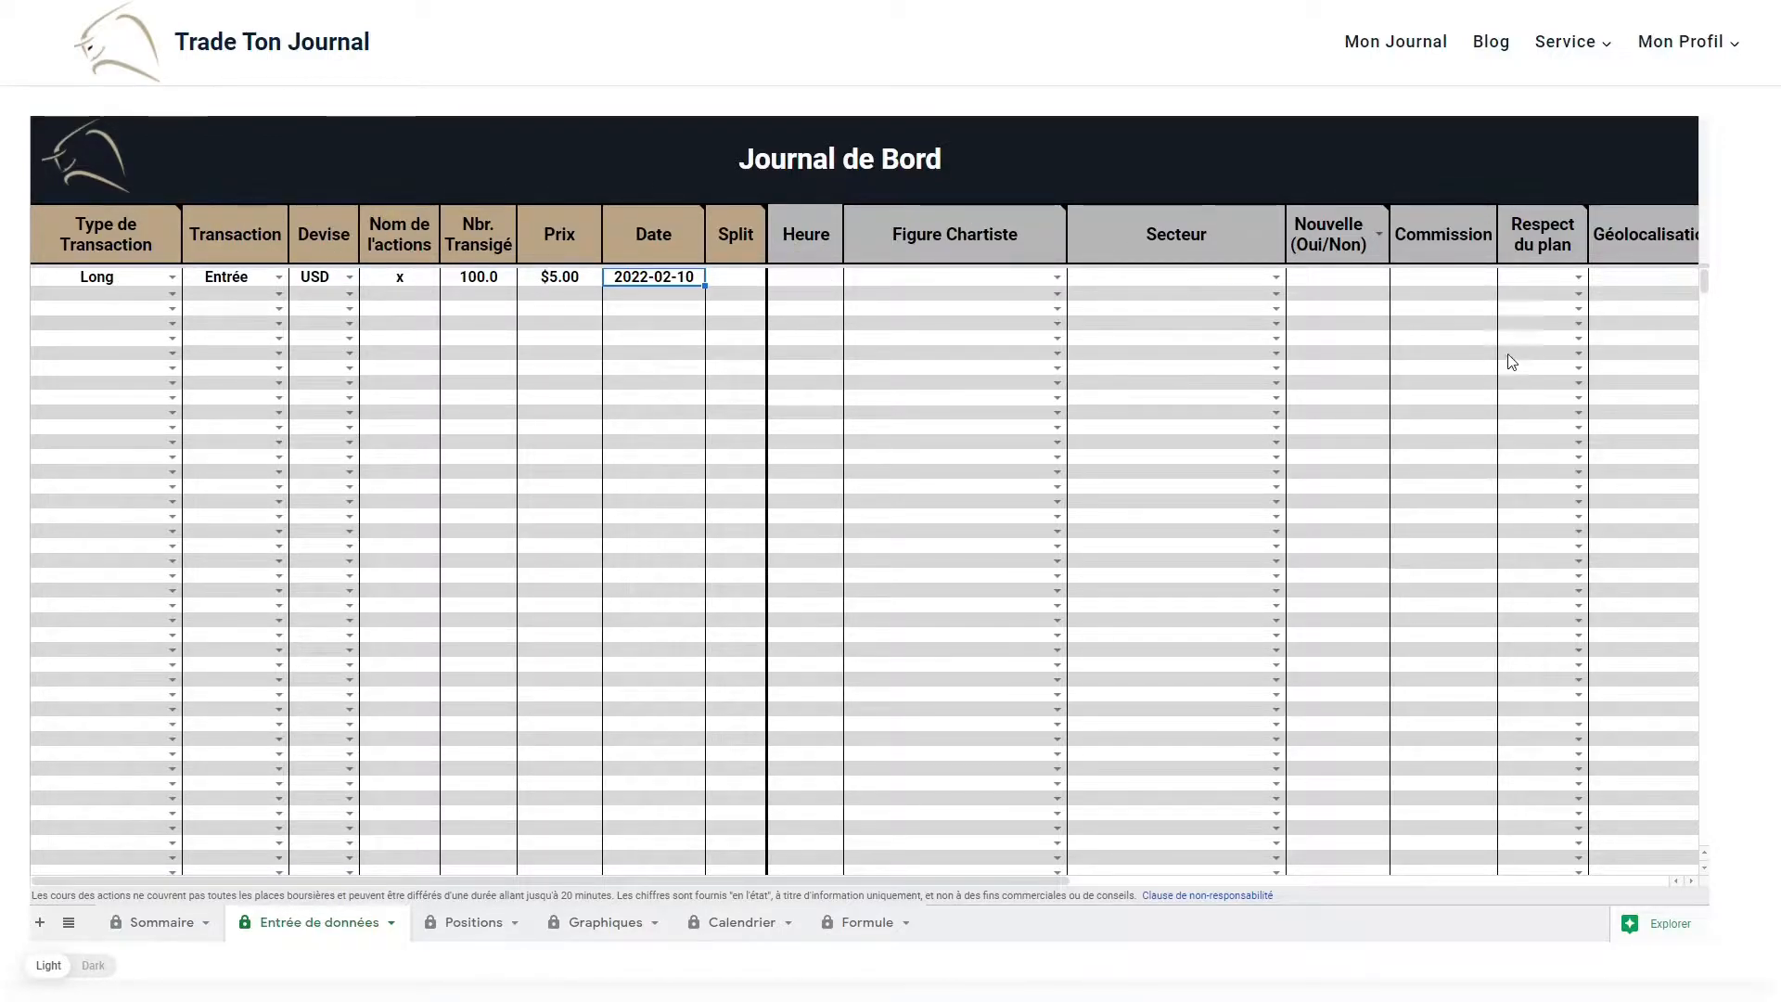
Set the first row's Figure Chartiste to Achat Moyenne Mobile and its Heure to 9:45.
{"action": "mouse_move", "coordinate": [937, 232]}
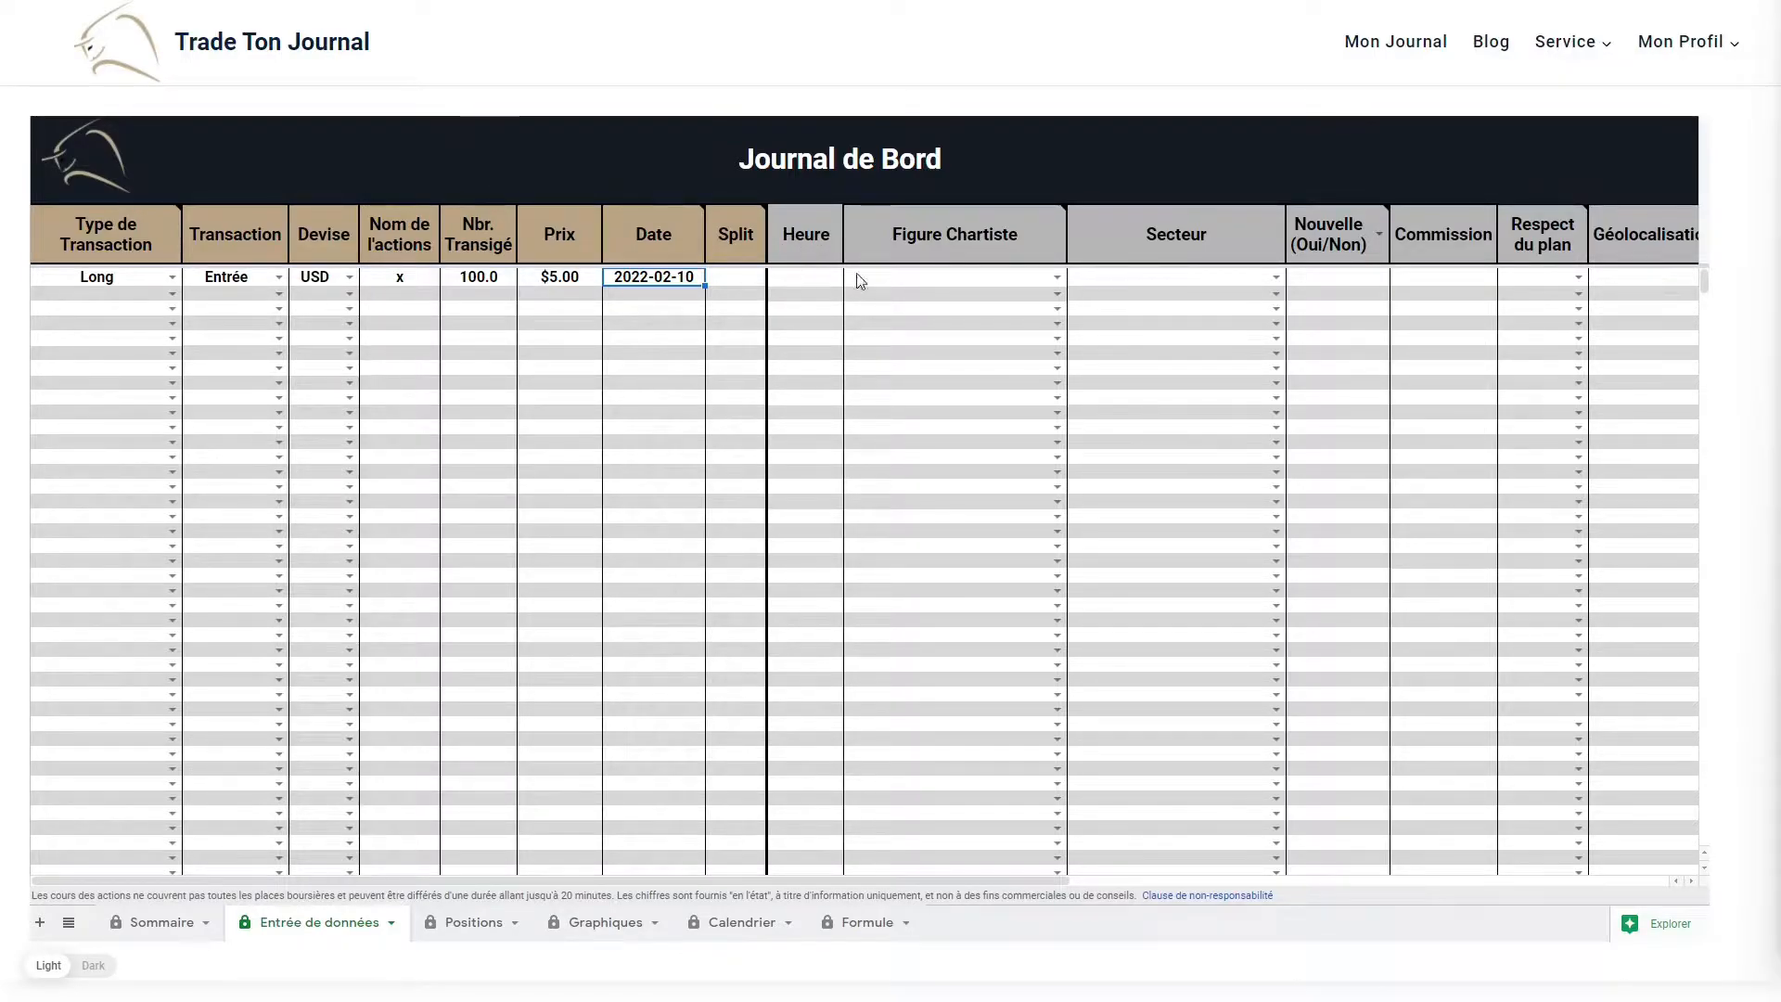
{"action": "mouse_move", "coordinate": [848, 226]}
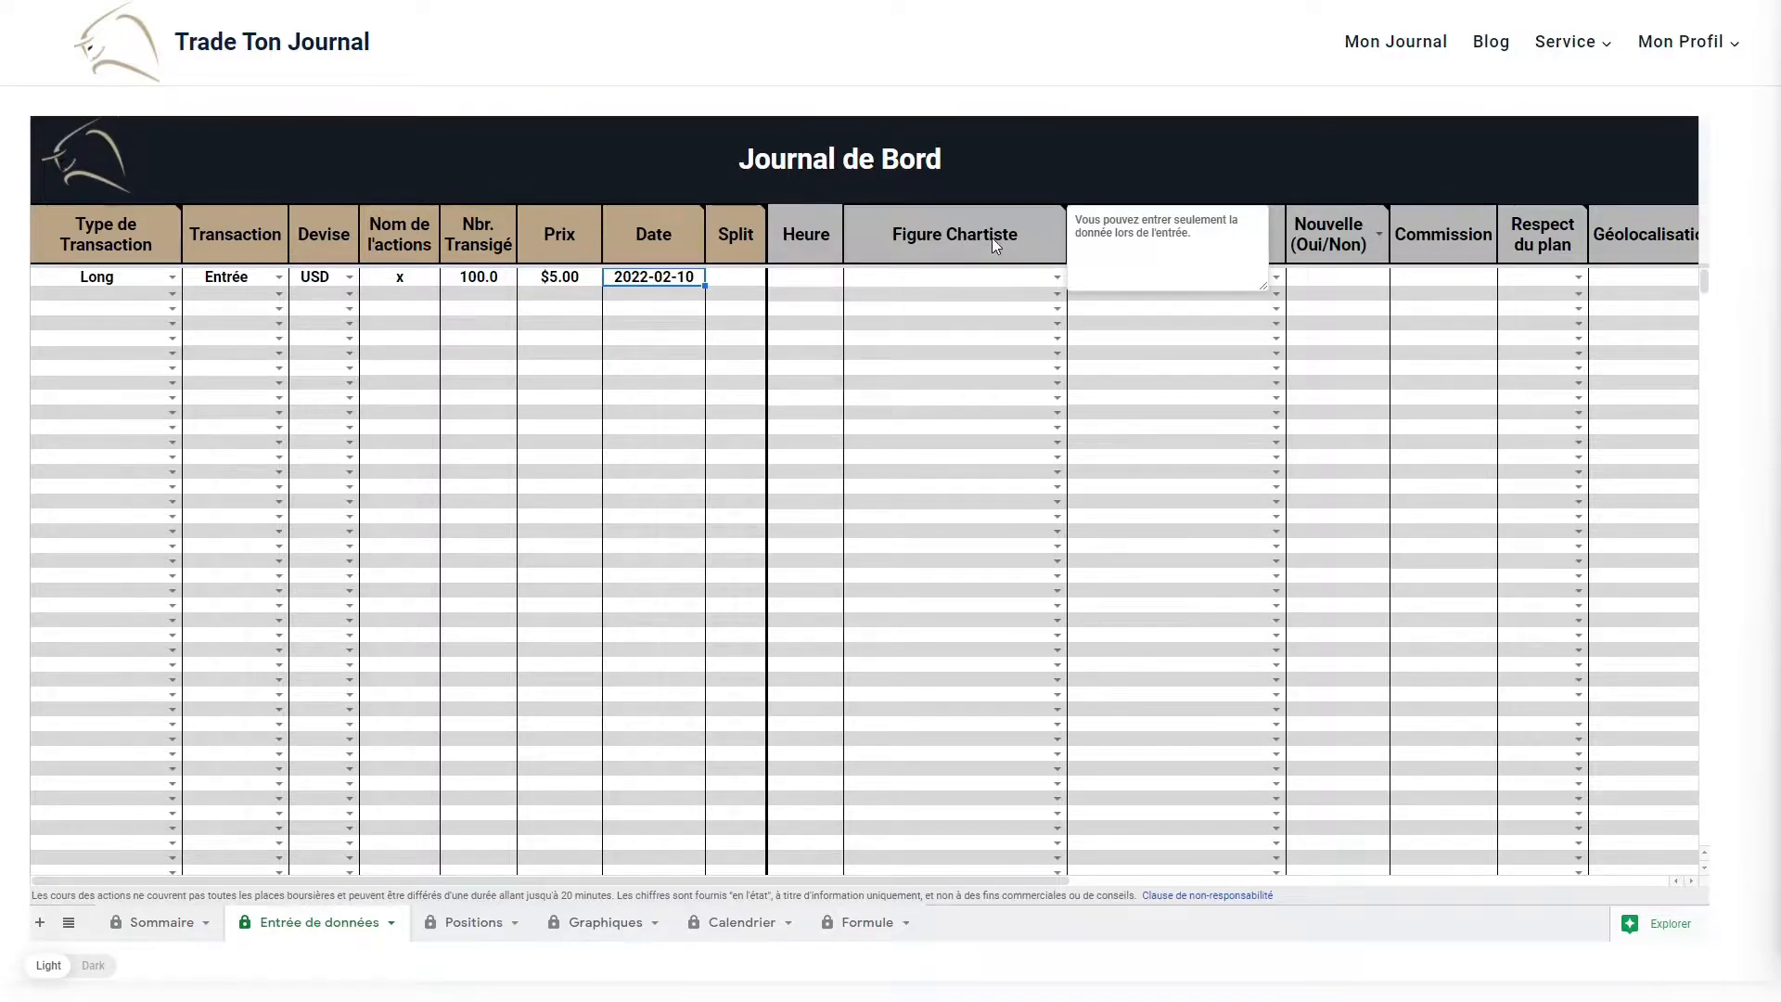
{"action": "left_click", "coordinate": [1054, 276]}
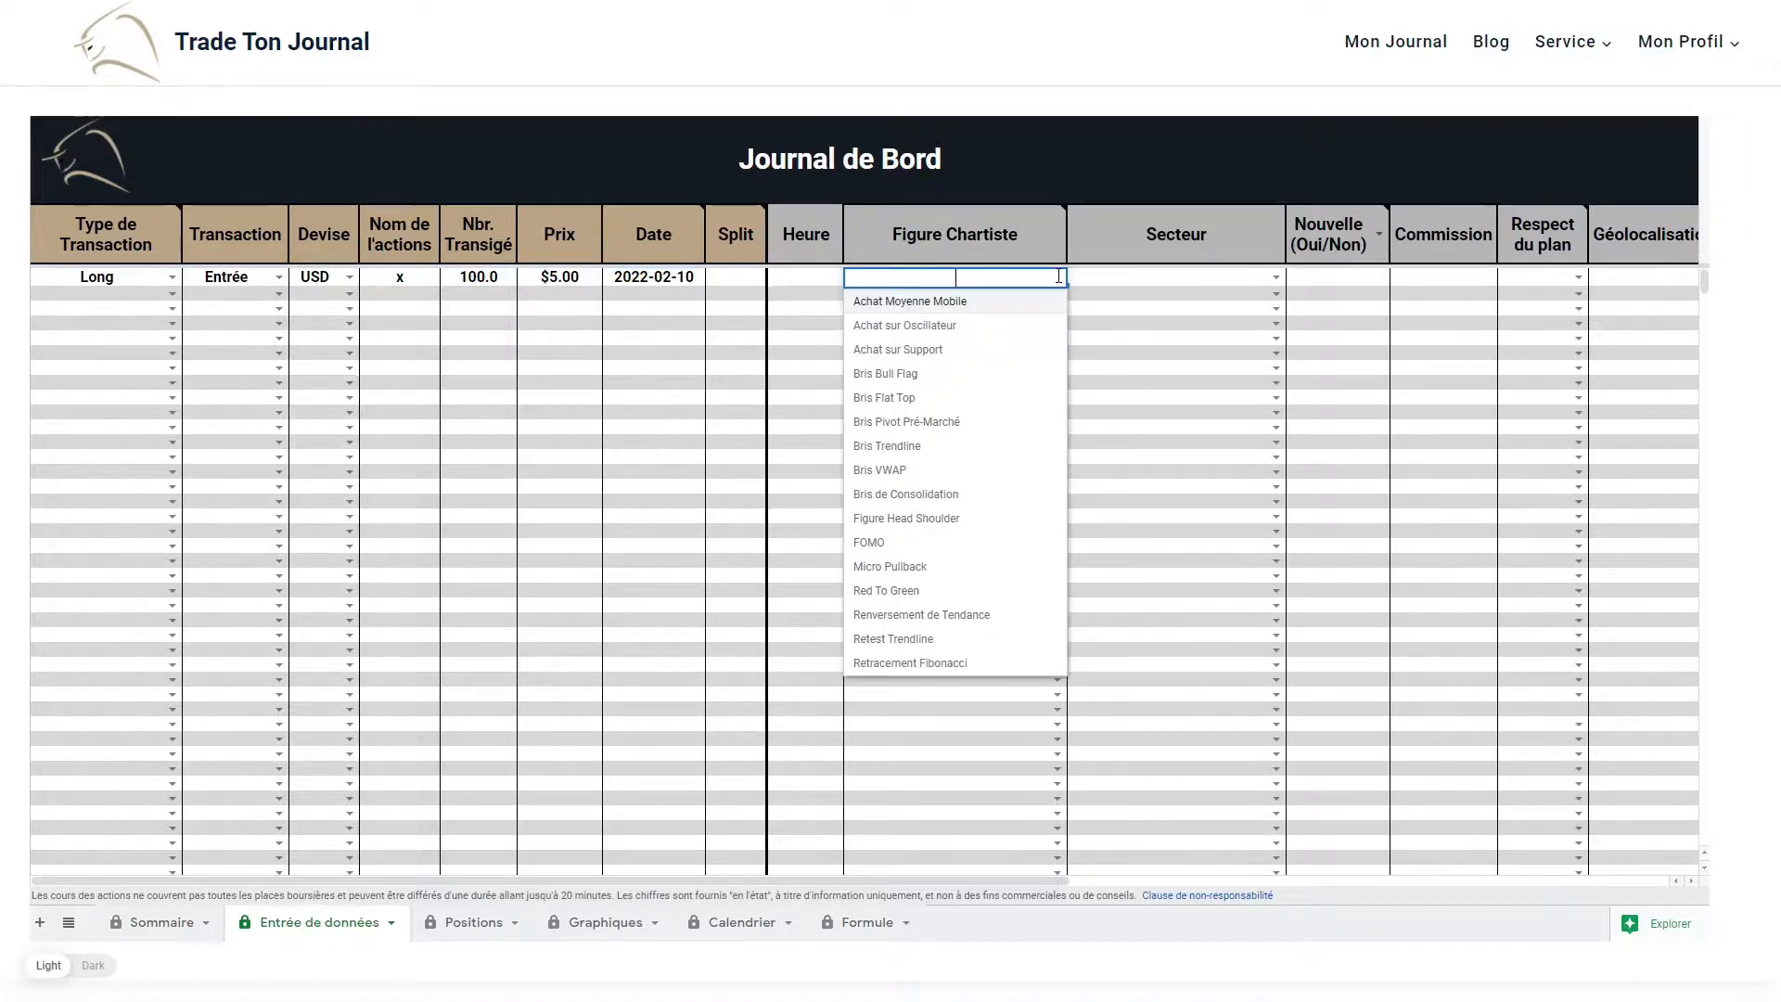
{"action": "left_click", "coordinate": [906, 303]}
{"action": "left_click", "coordinate": [821, 280]}
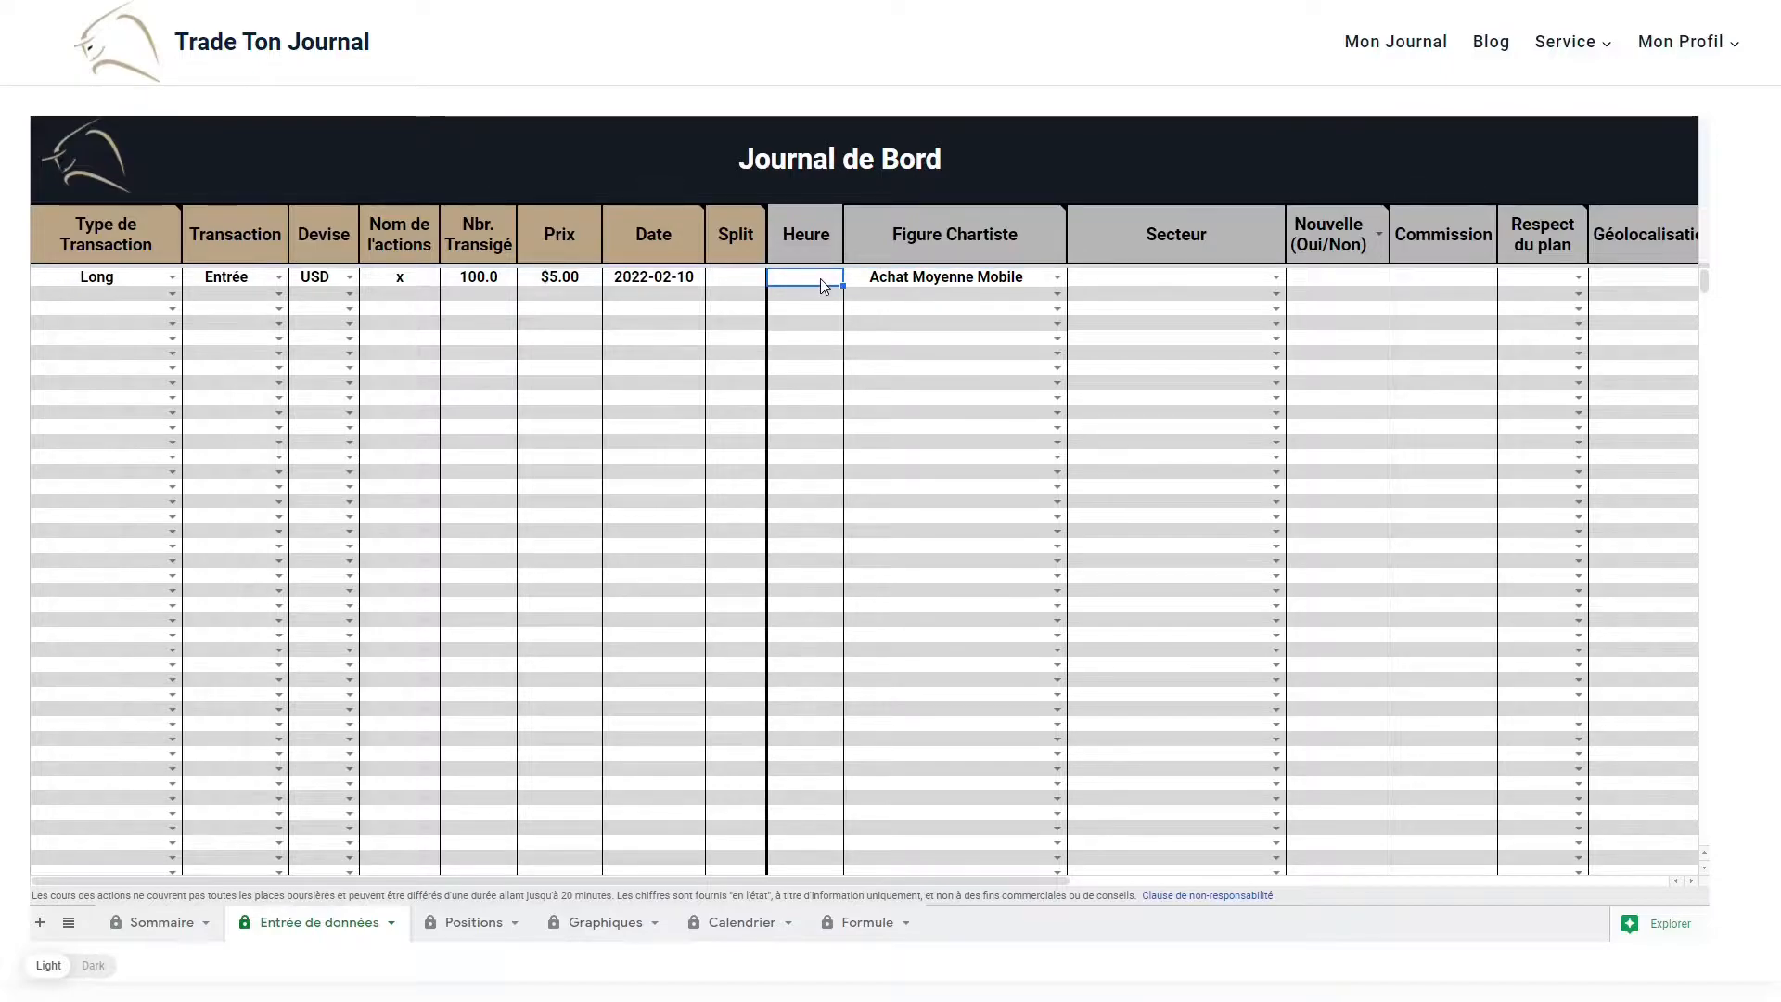
{"action": "type", "text": "9:45"}
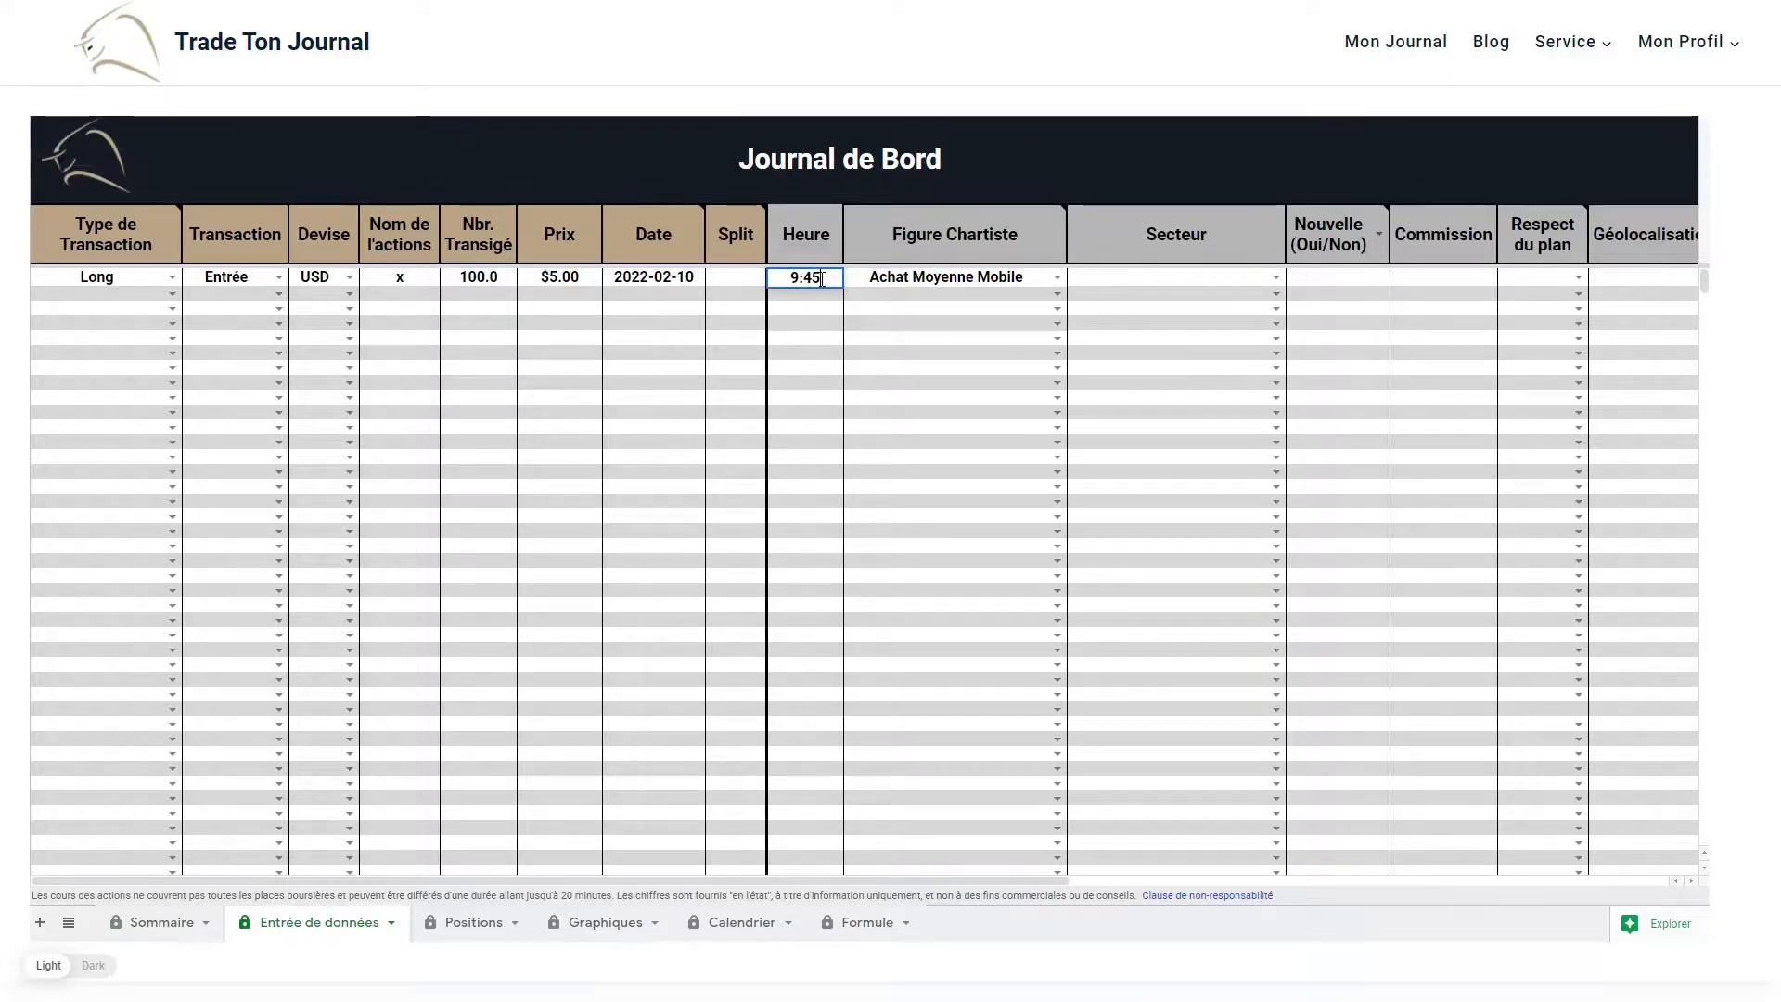
Set the first row's Secteur to Santé.
{"action": "left_click", "coordinate": [1276, 277]}
{"action": "left_click", "coordinate": [1276, 277]}
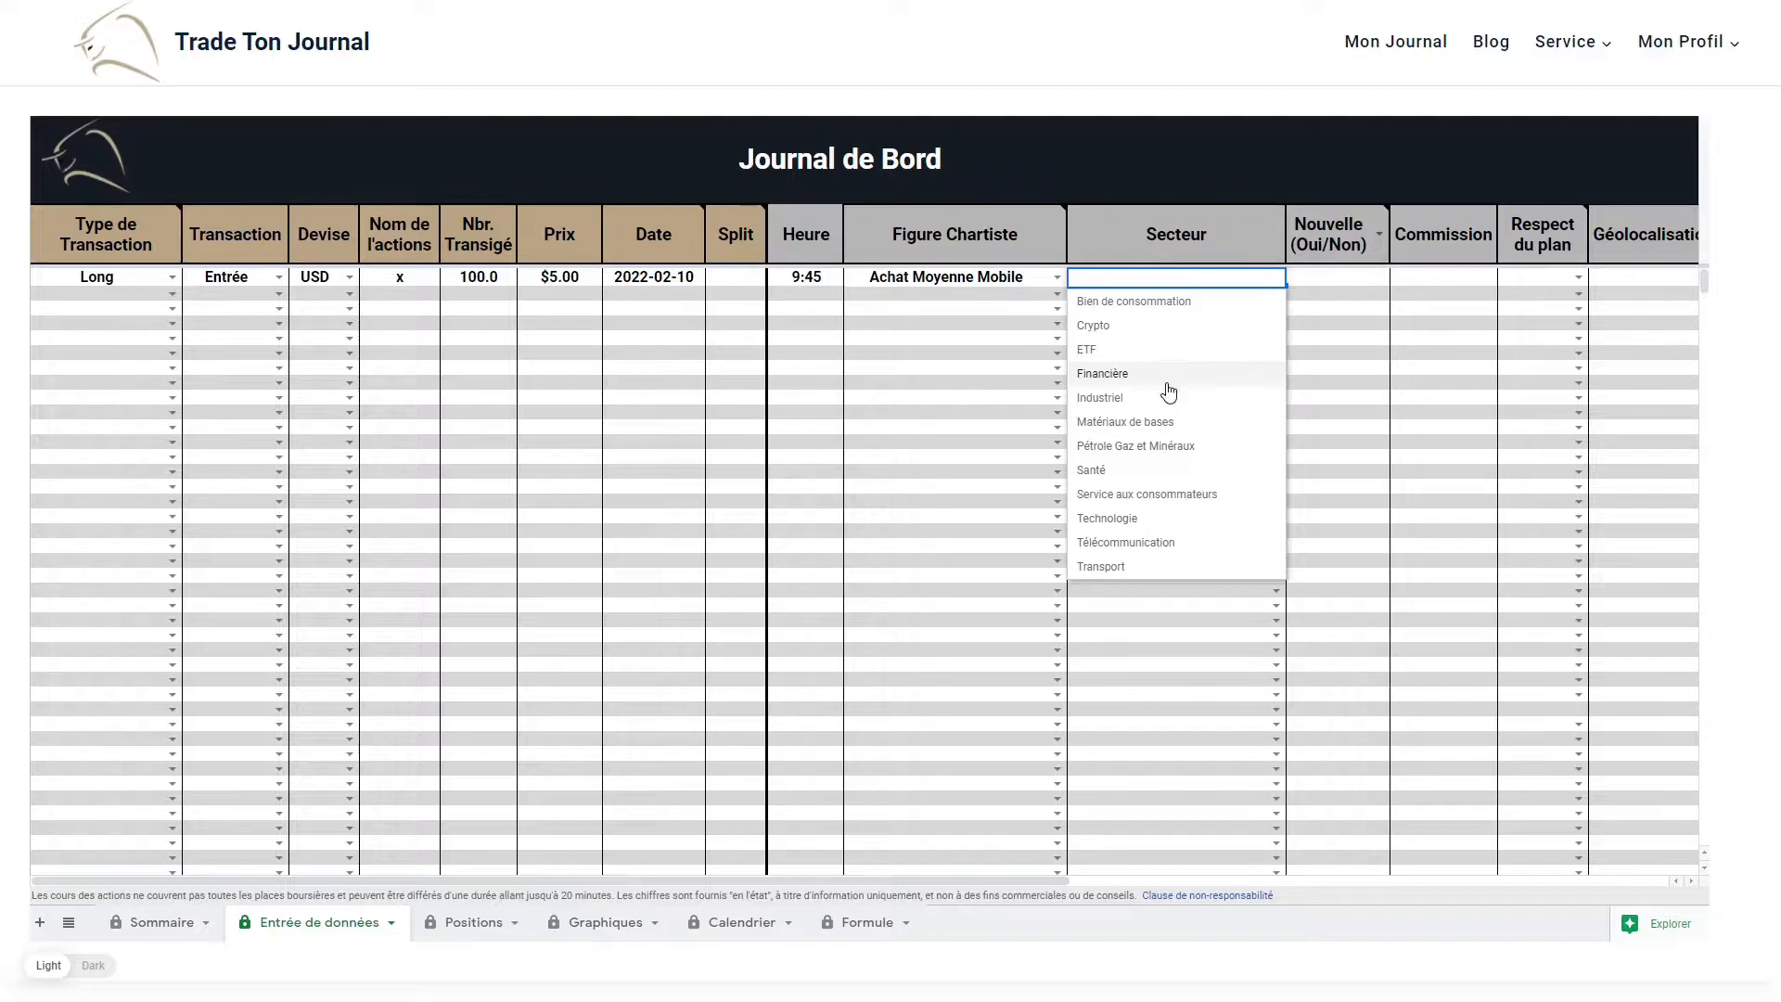
{"action": "left_click", "coordinate": [1096, 473]}
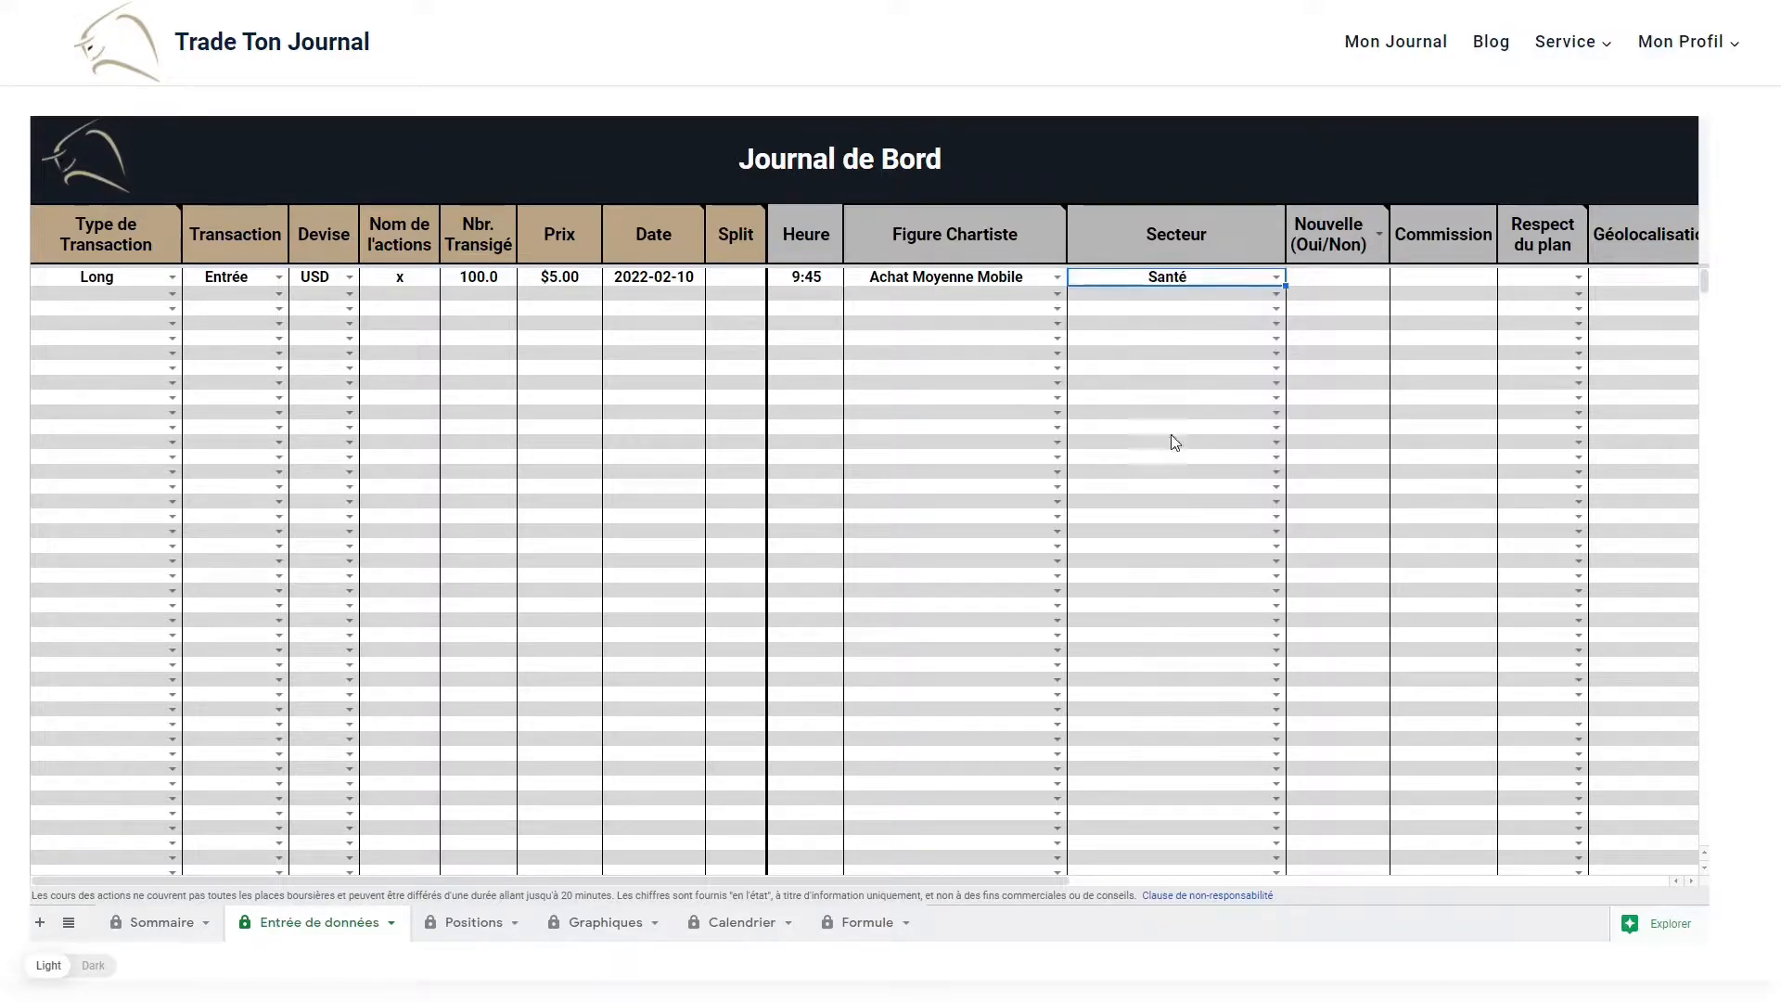
Choose Nouvelle (Oui/Non) as the customizable column's header, and enter Oui and a $1.00 commission in the first row.
{"action": "mouse_move", "coordinate": [1338, 242]}
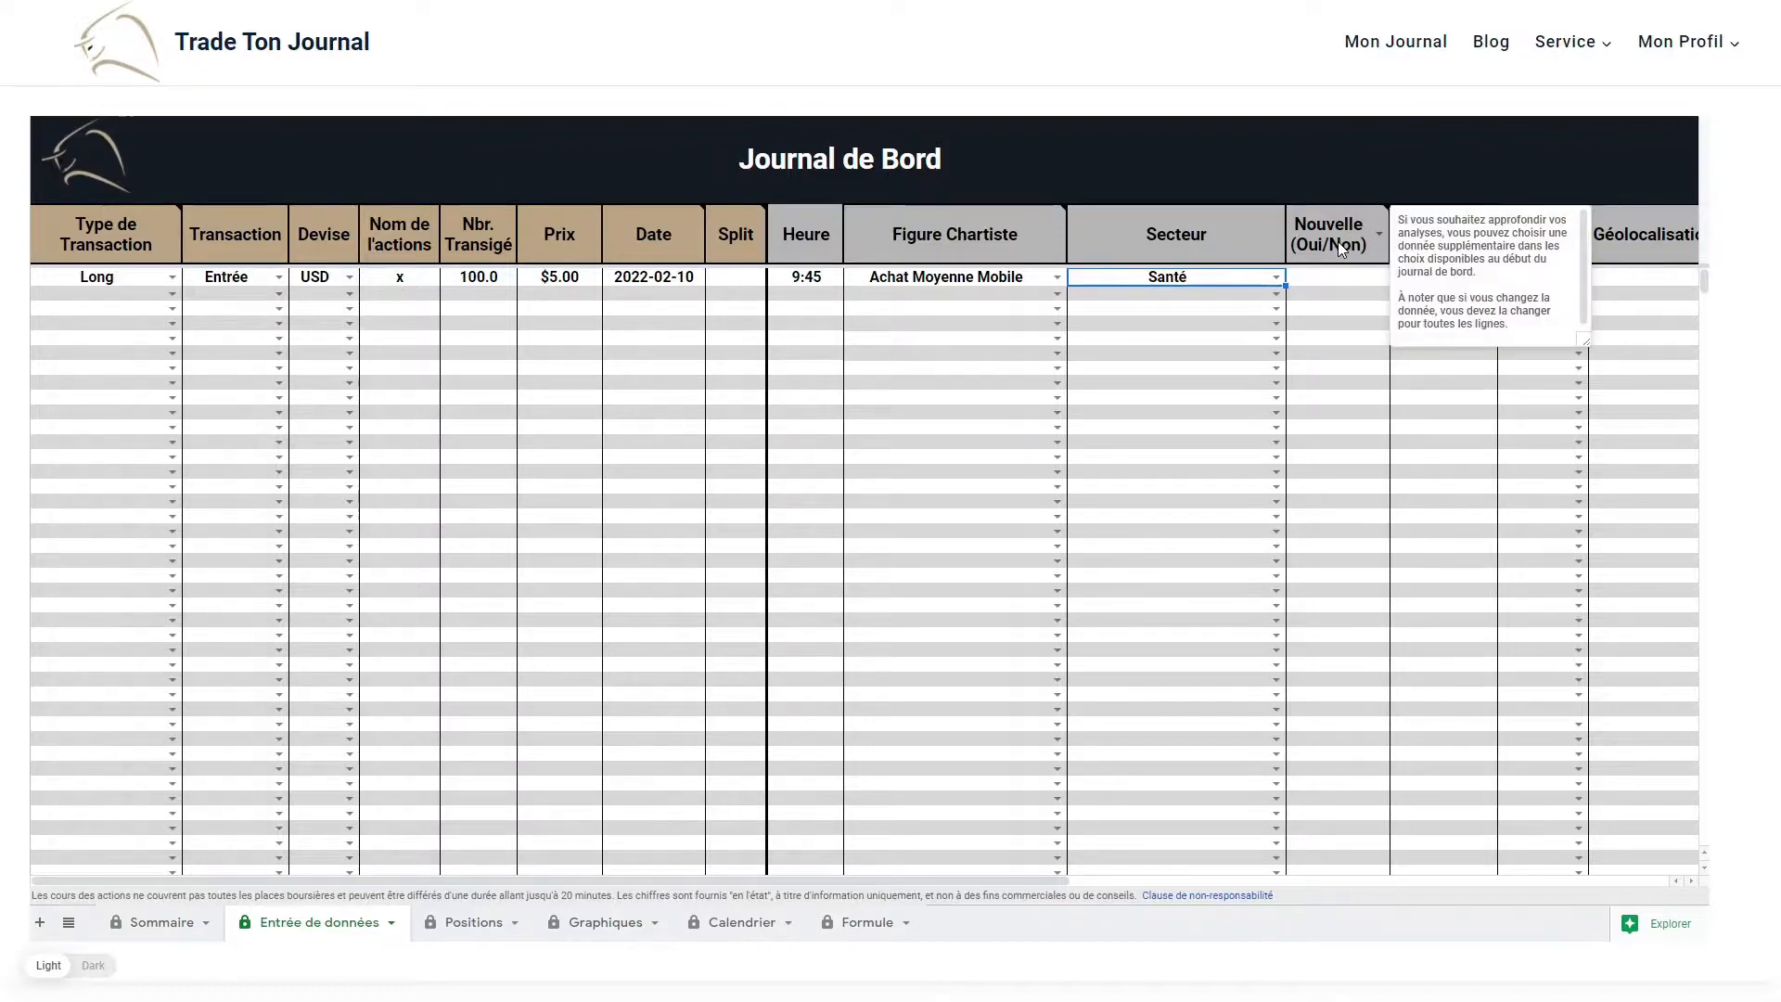
{"action": "left_click", "coordinate": [1381, 237]}
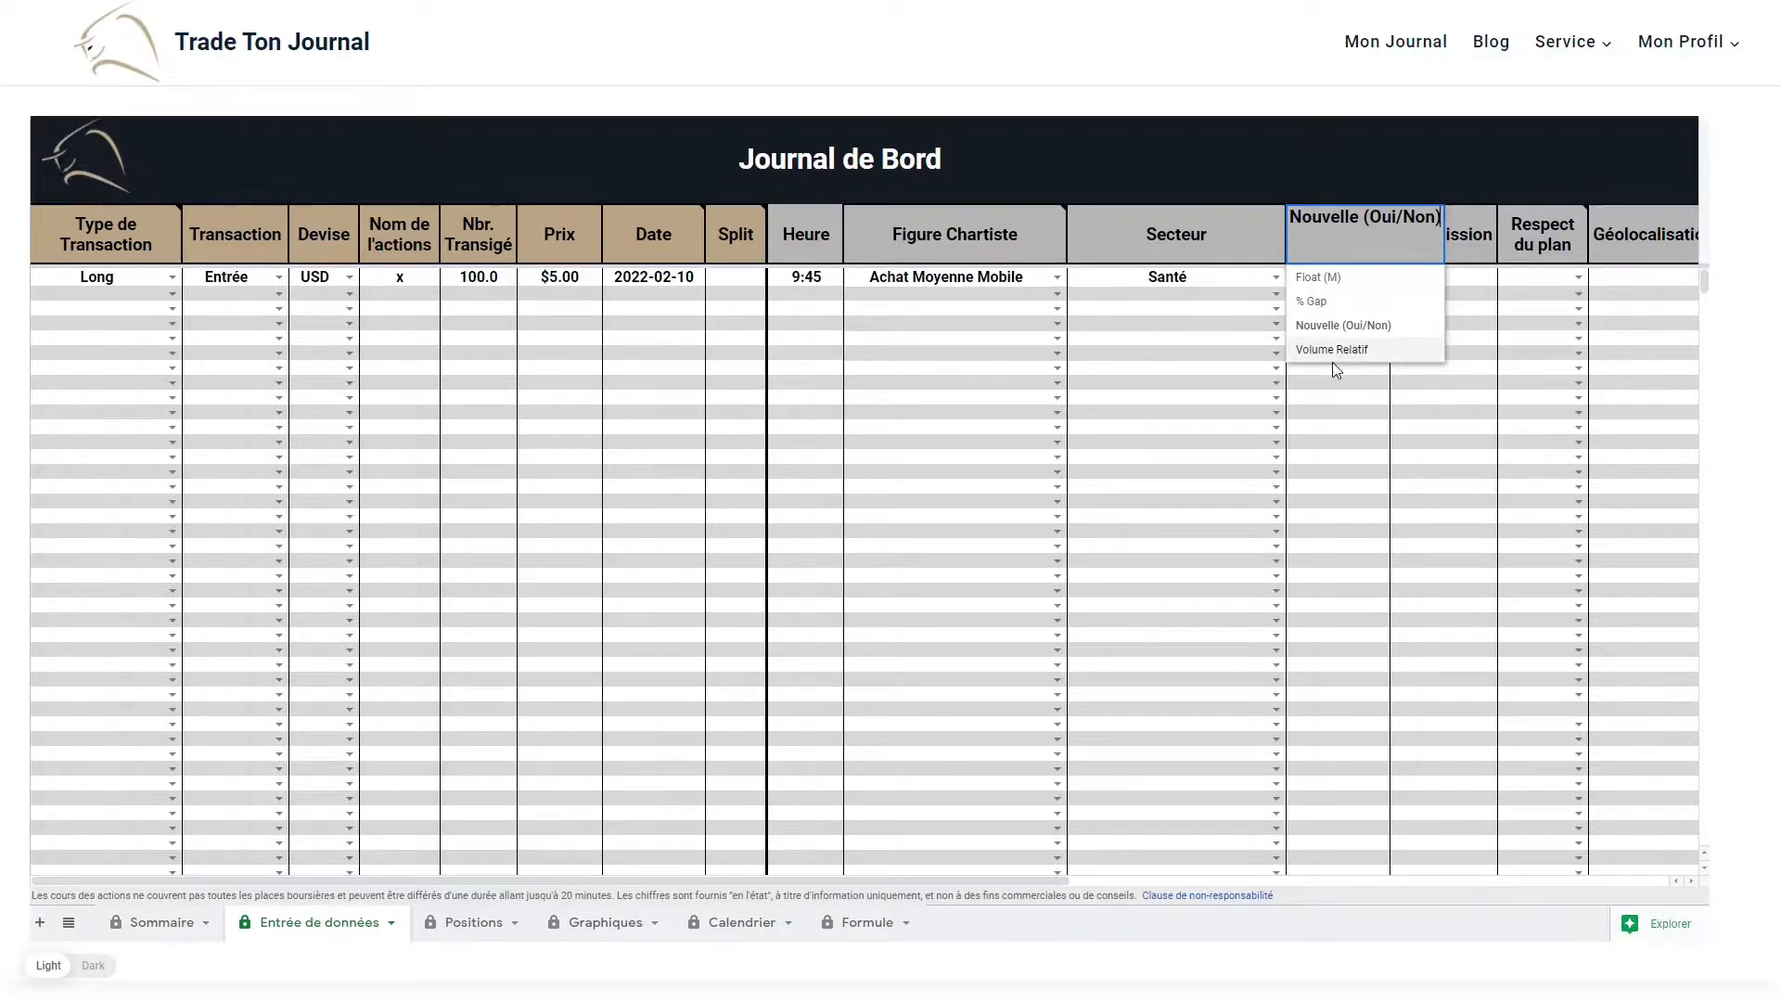
{"action": "left_click", "coordinate": [1336, 327]}
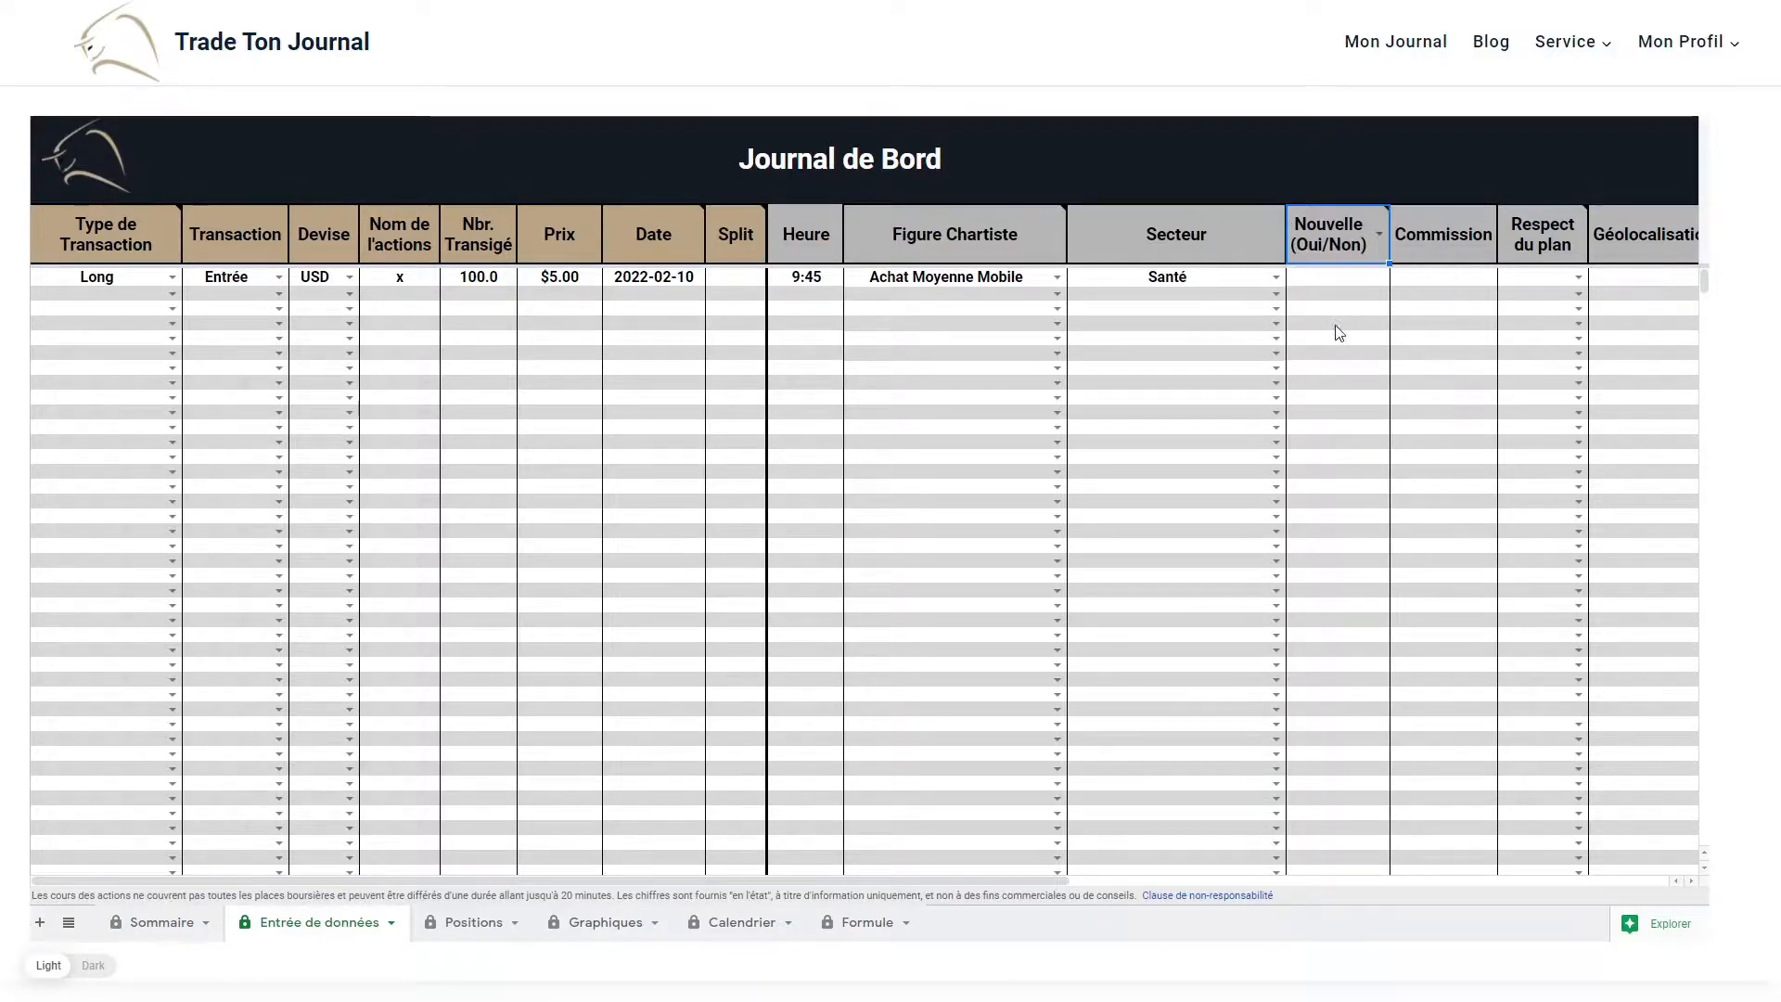
{"action": "left_click", "coordinate": [1333, 277]}
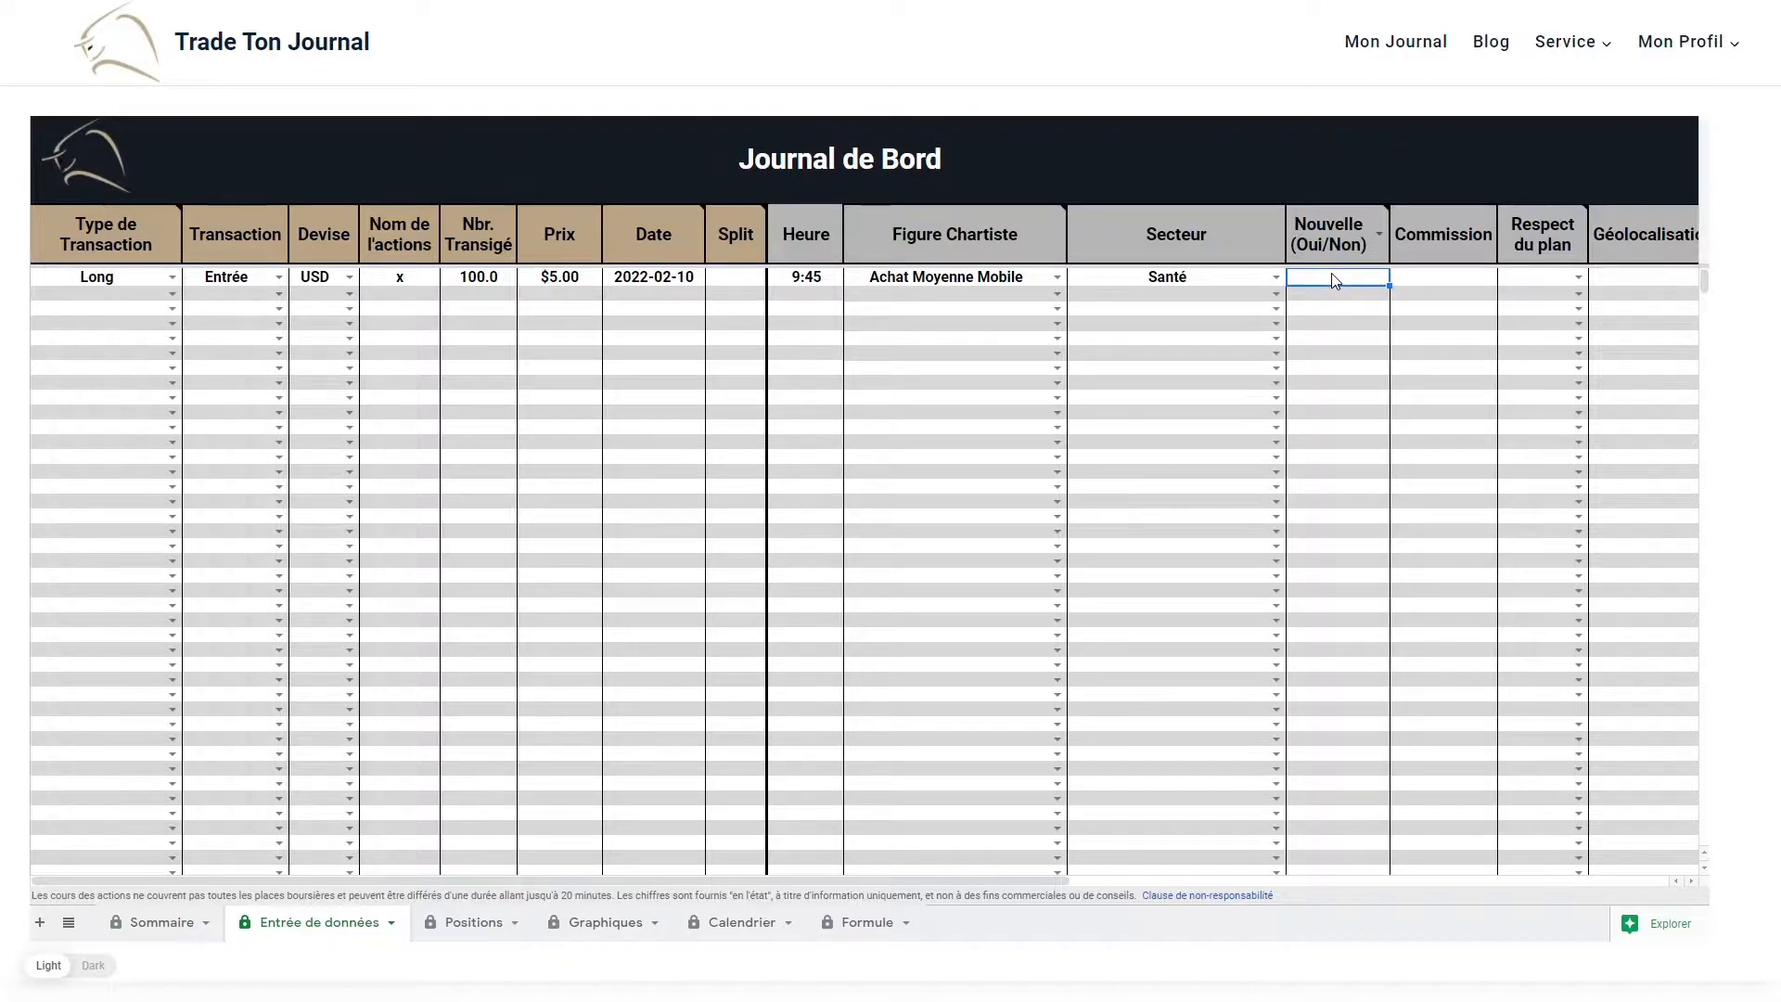
{"action": "type", "text": "Oui"}
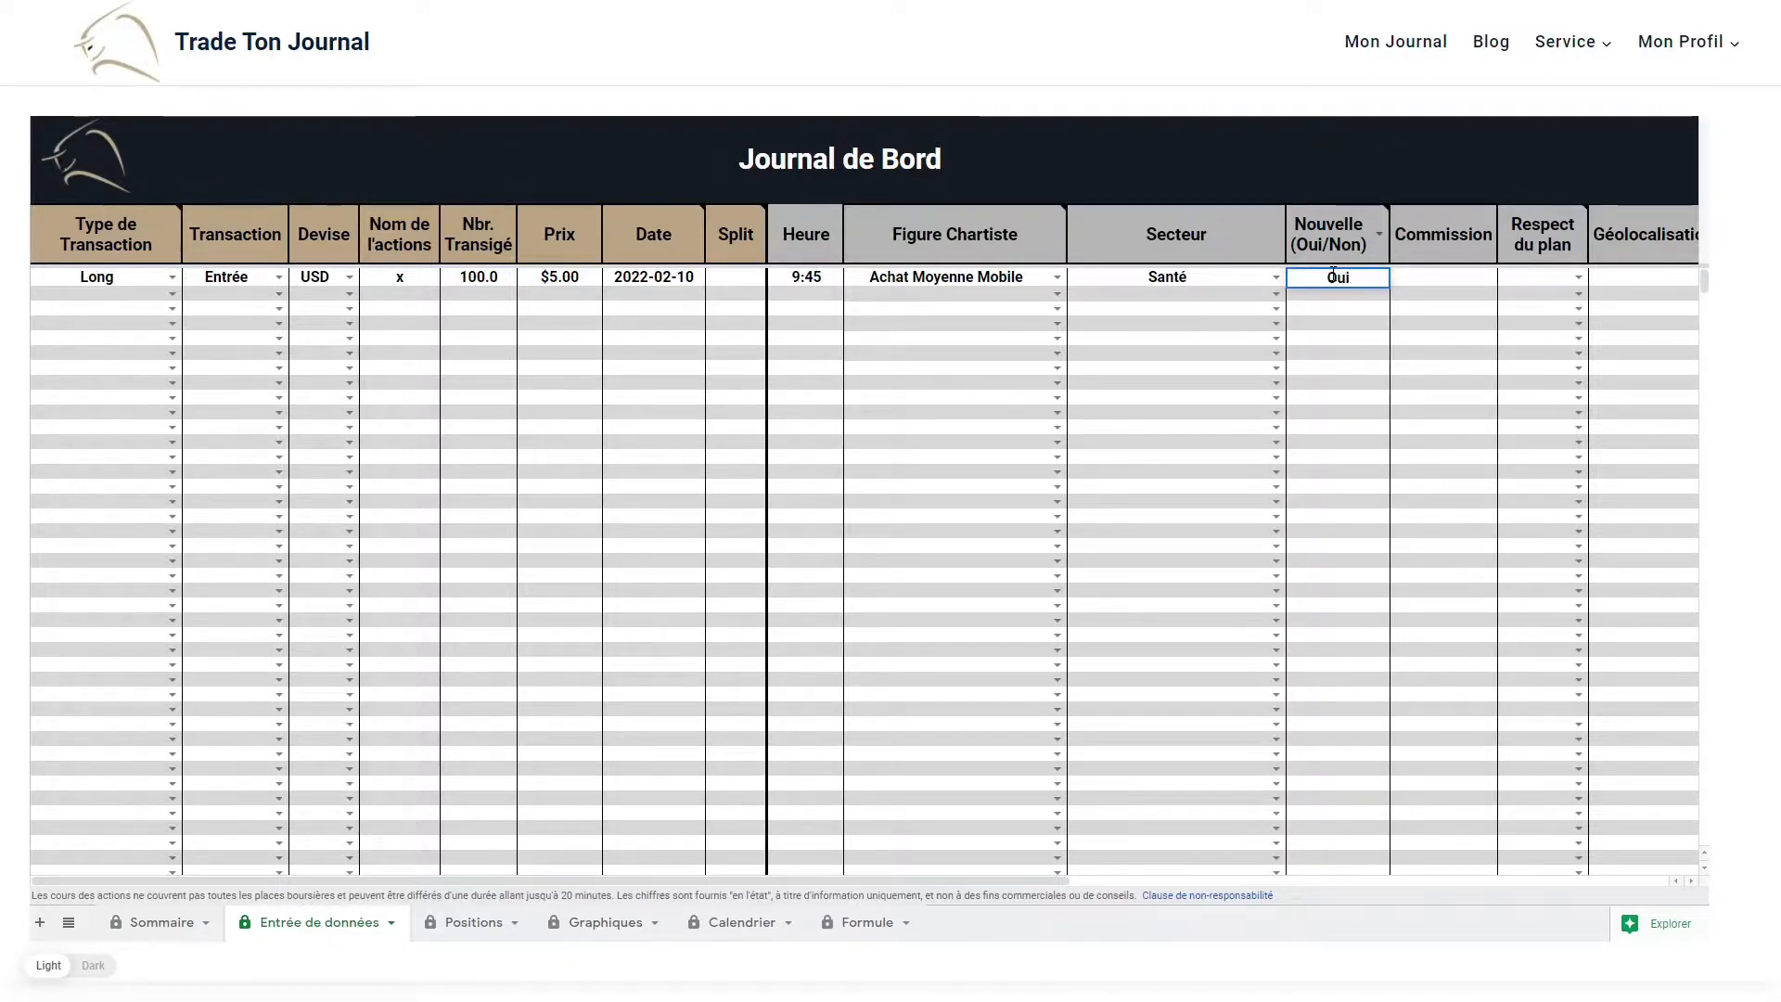
{"action": "key", "text": "Tab"}
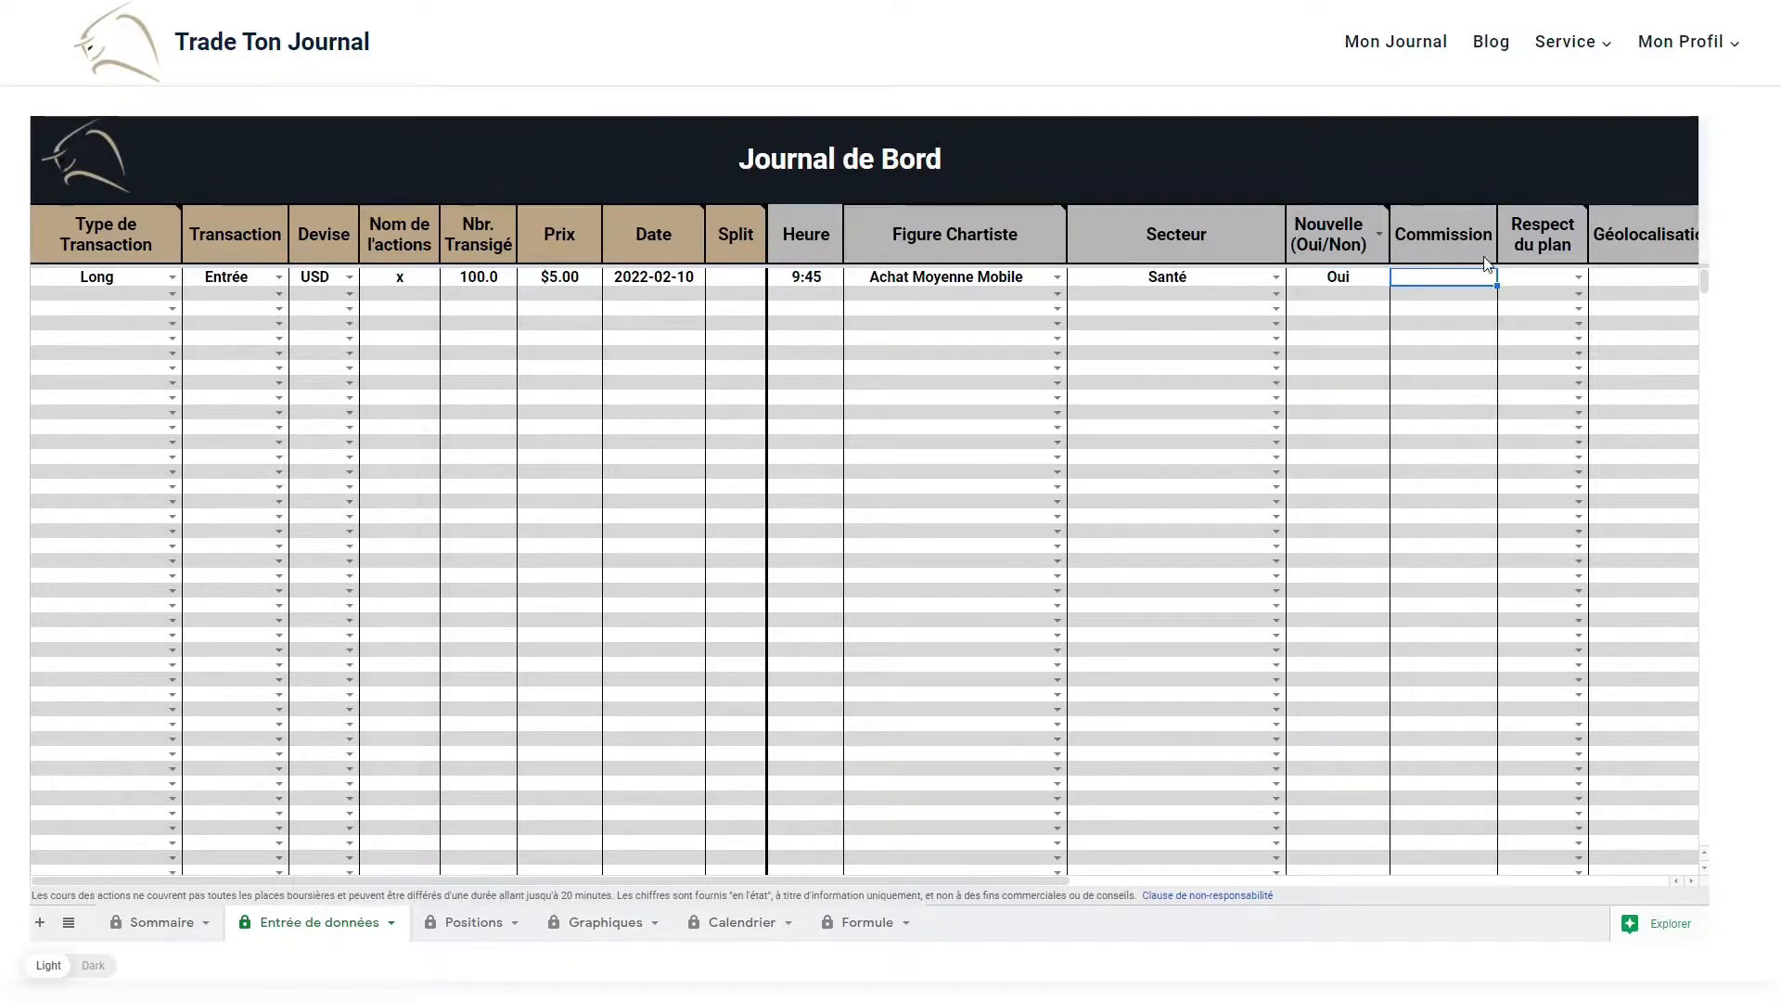
{"action": "type", "text": "1"}
{"action": "key", "text": "Tab"}
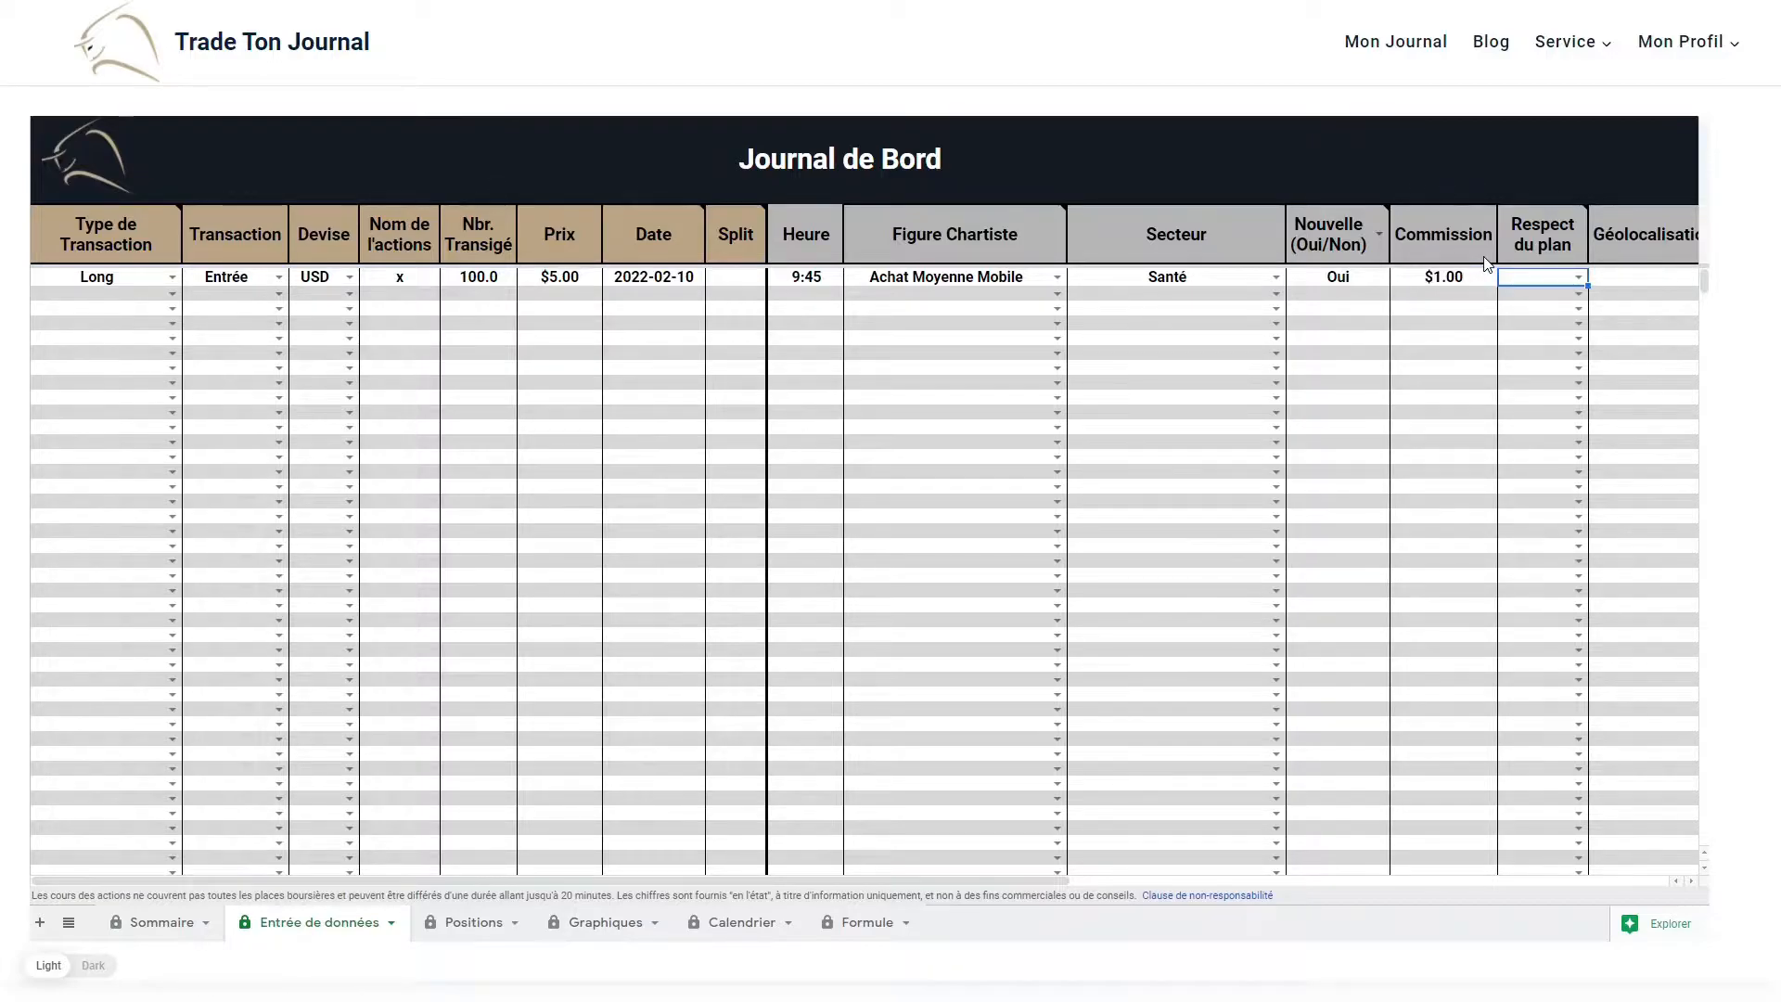
Start the second journal row as a Long transaction, Sortie, in USD.
{"action": "mouse_move", "coordinate": [1538, 245]}
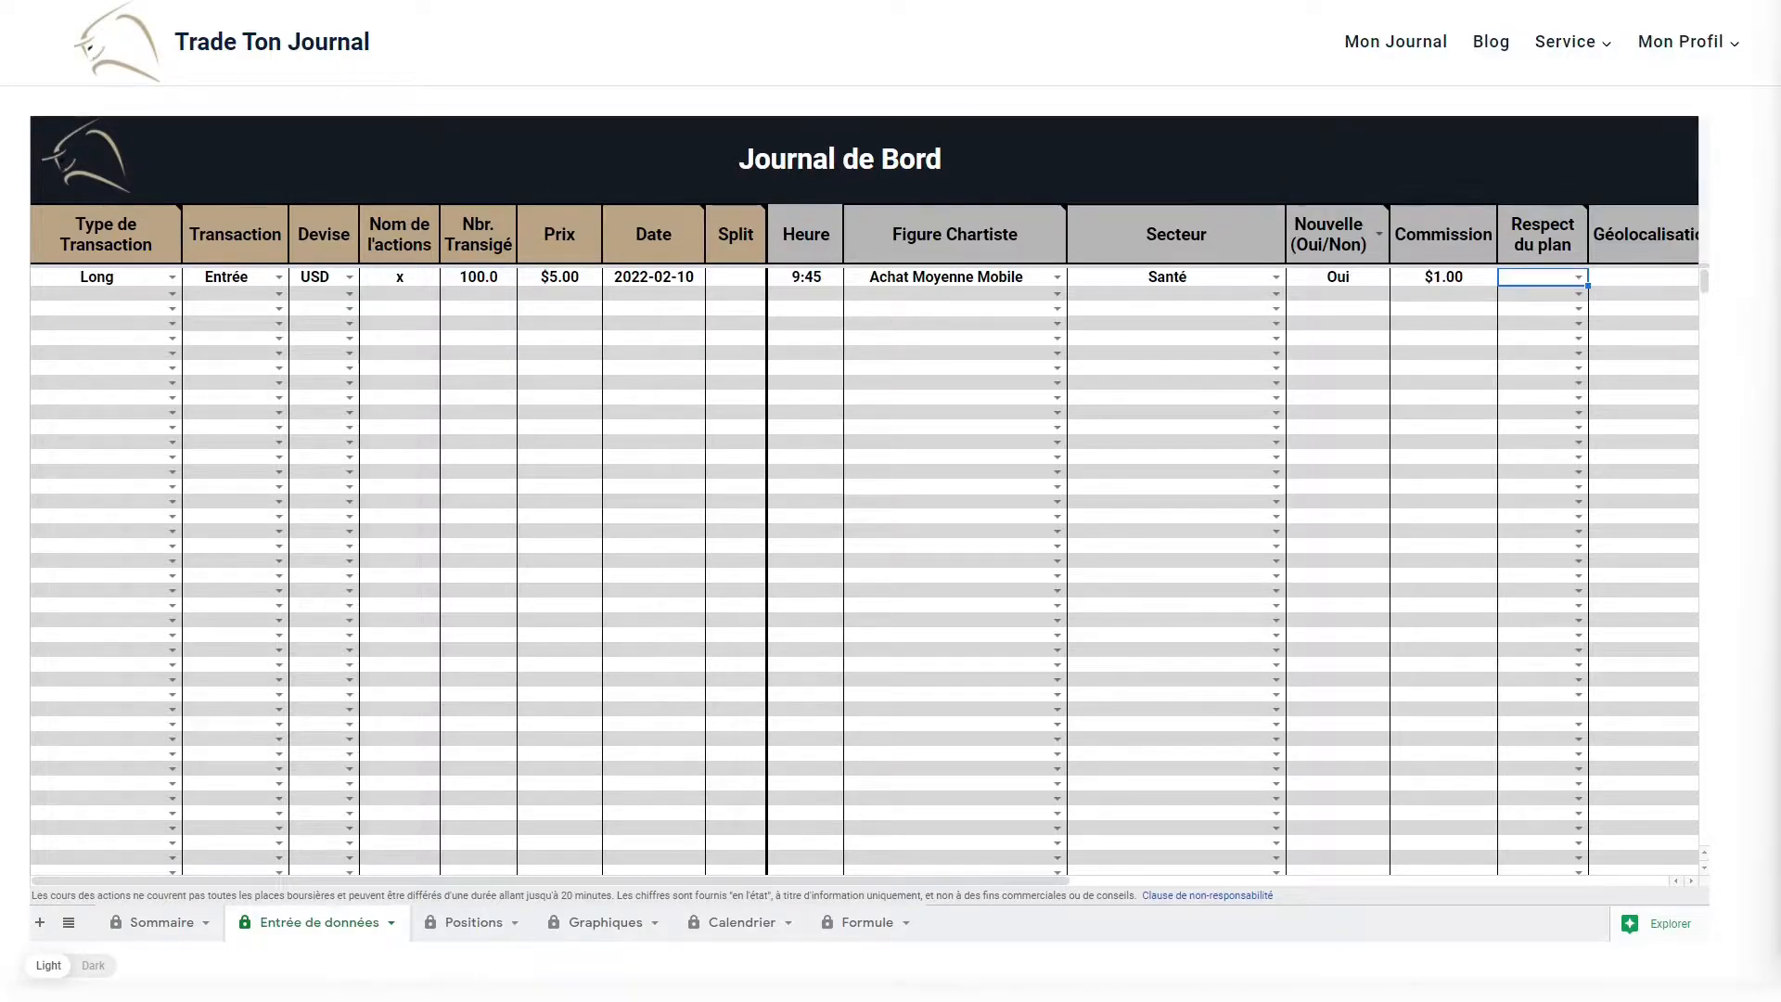
{"action": "left_click_drag", "start_coordinate": [993, 877], "coordinate": [1274, 879]}
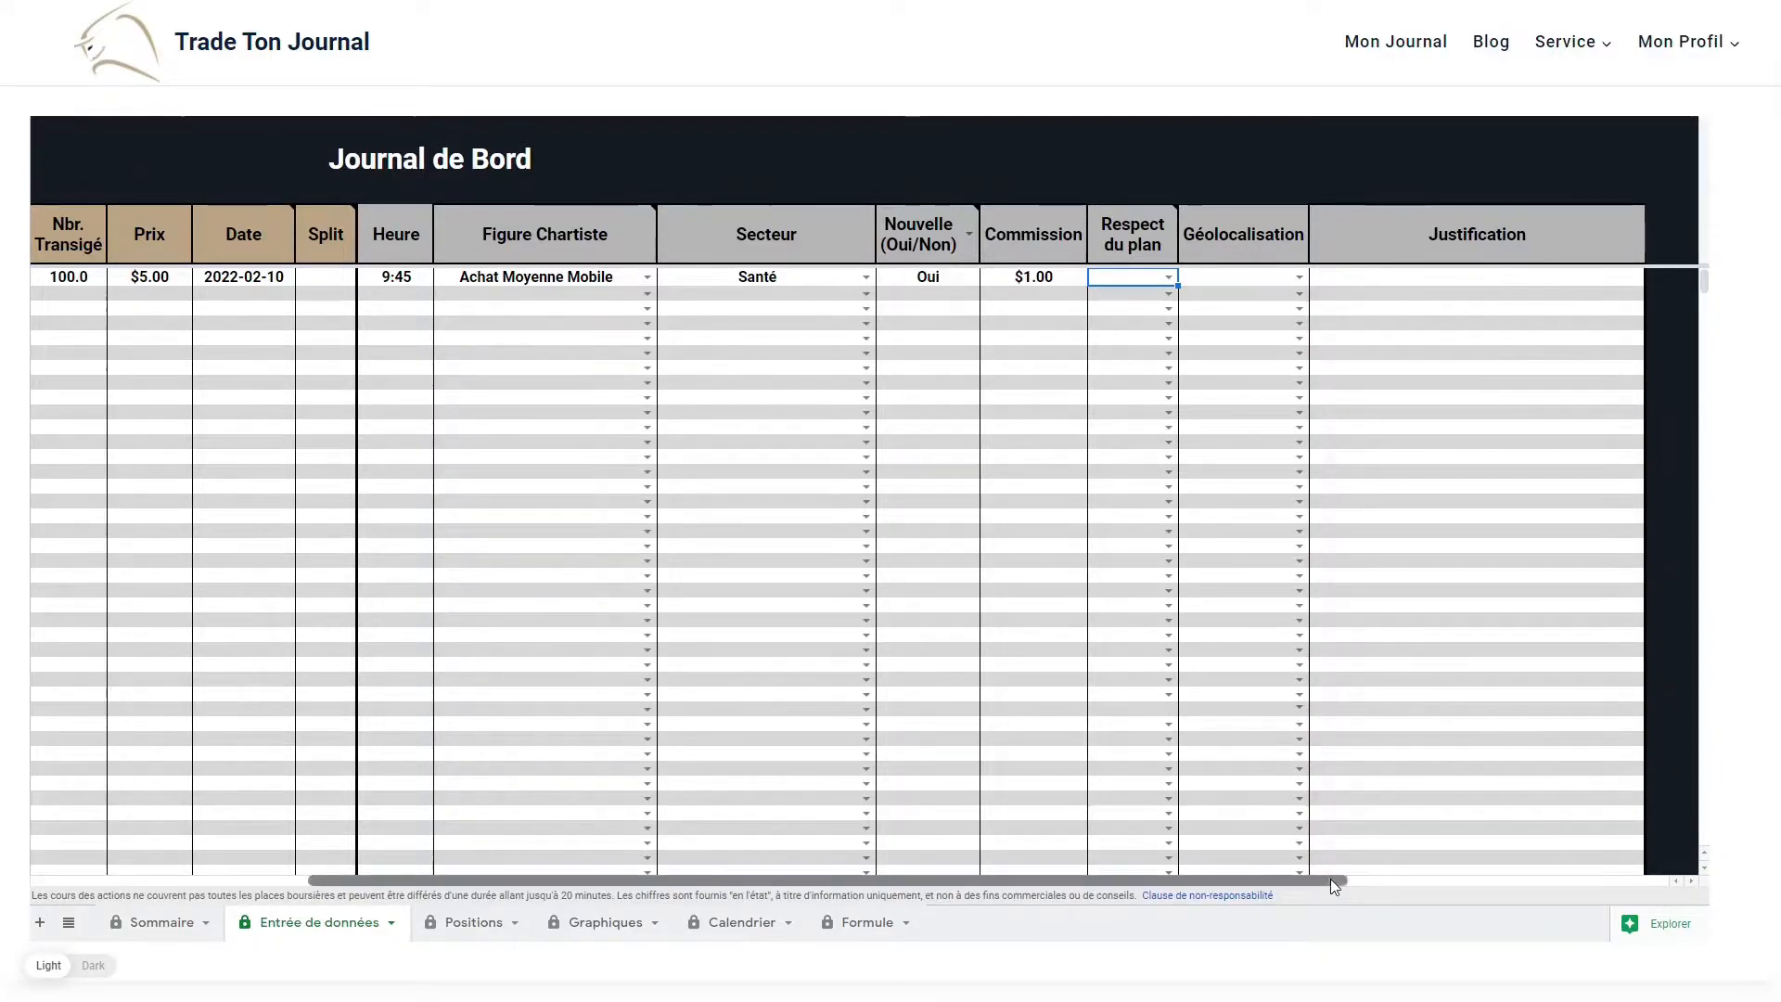
{"action": "left_click_drag", "start_coordinate": [1330, 877], "coordinate": [1027, 884]}
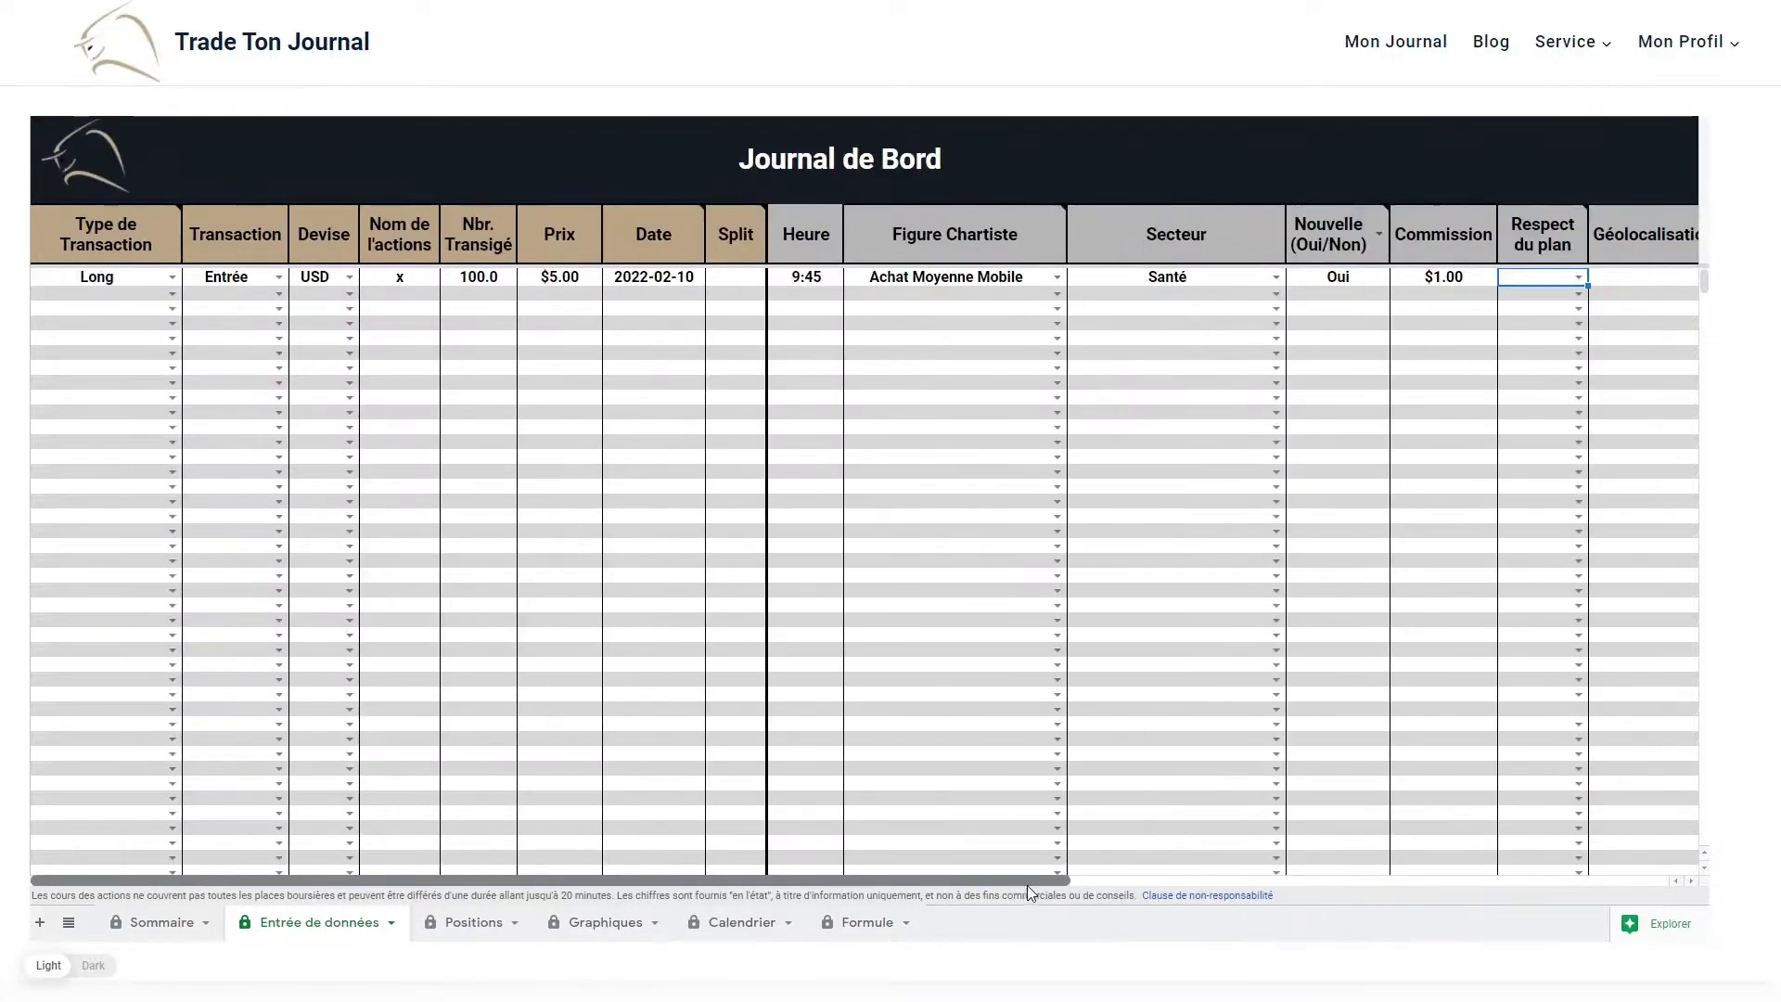
{"action": "left_click", "coordinate": [173, 295]}
{"action": "left_click", "coordinate": [109, 323]}
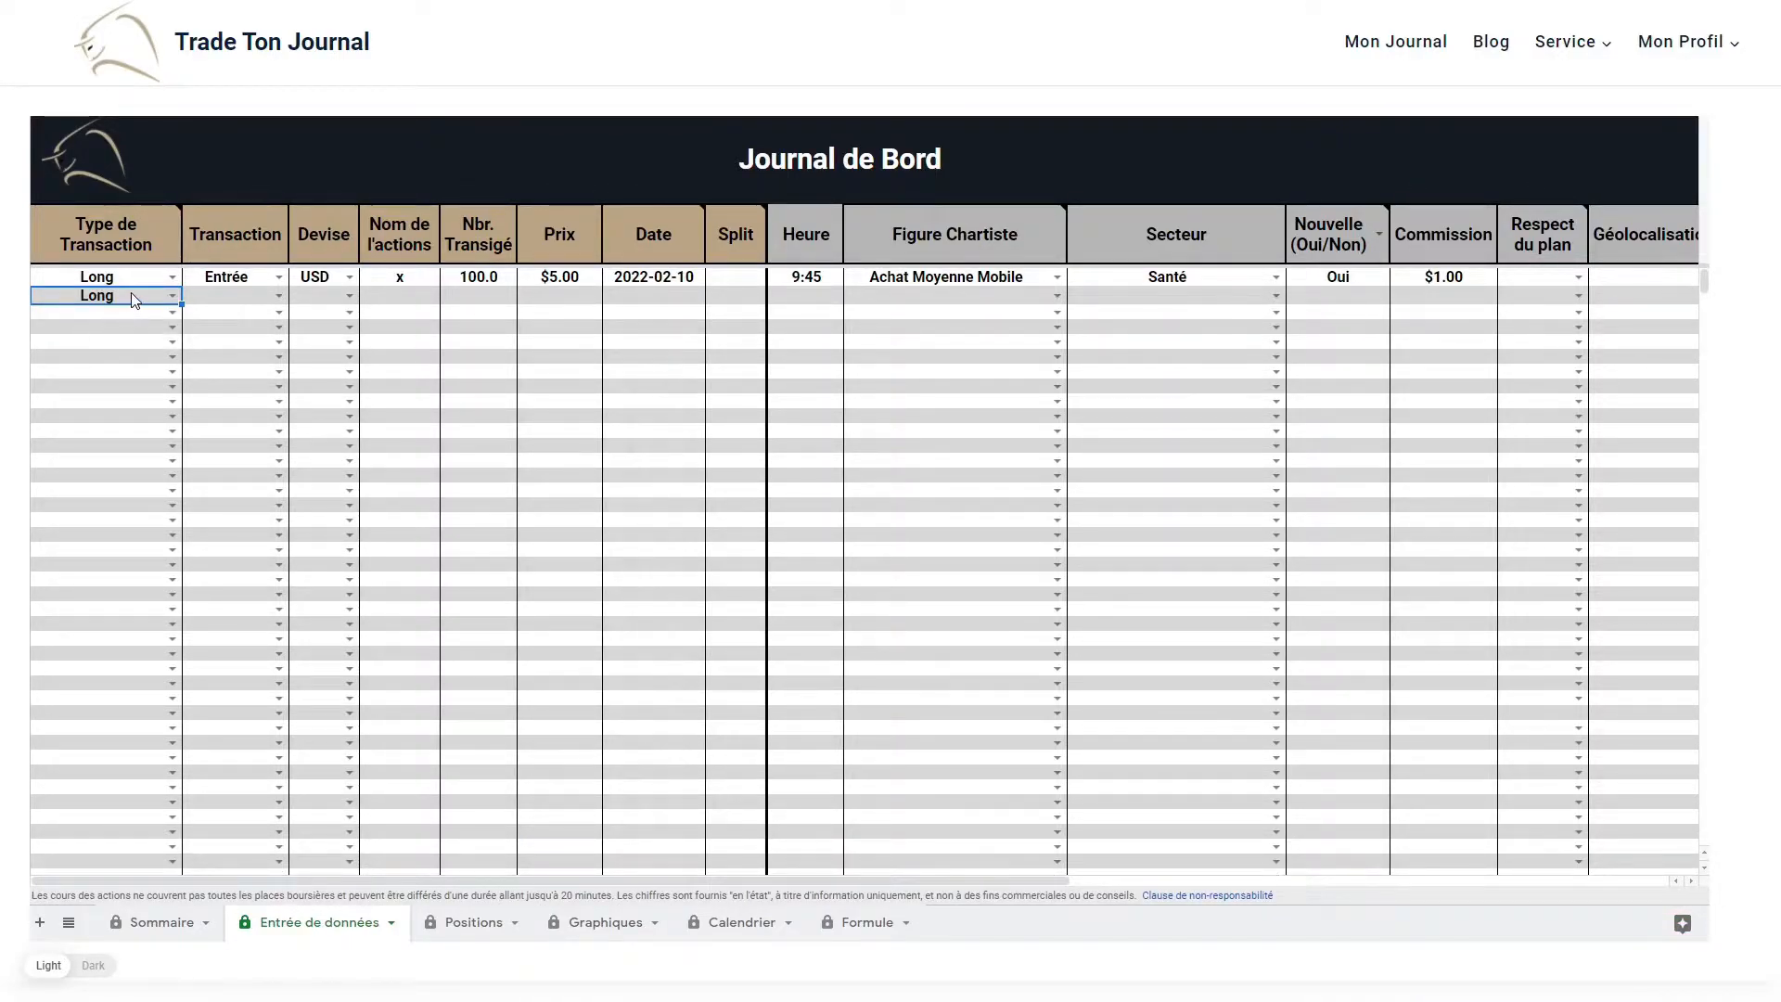
{"action": "left_click", "coordinate": [278, 295]}
{"action": "left_click", "coordinate": [209, 345]}
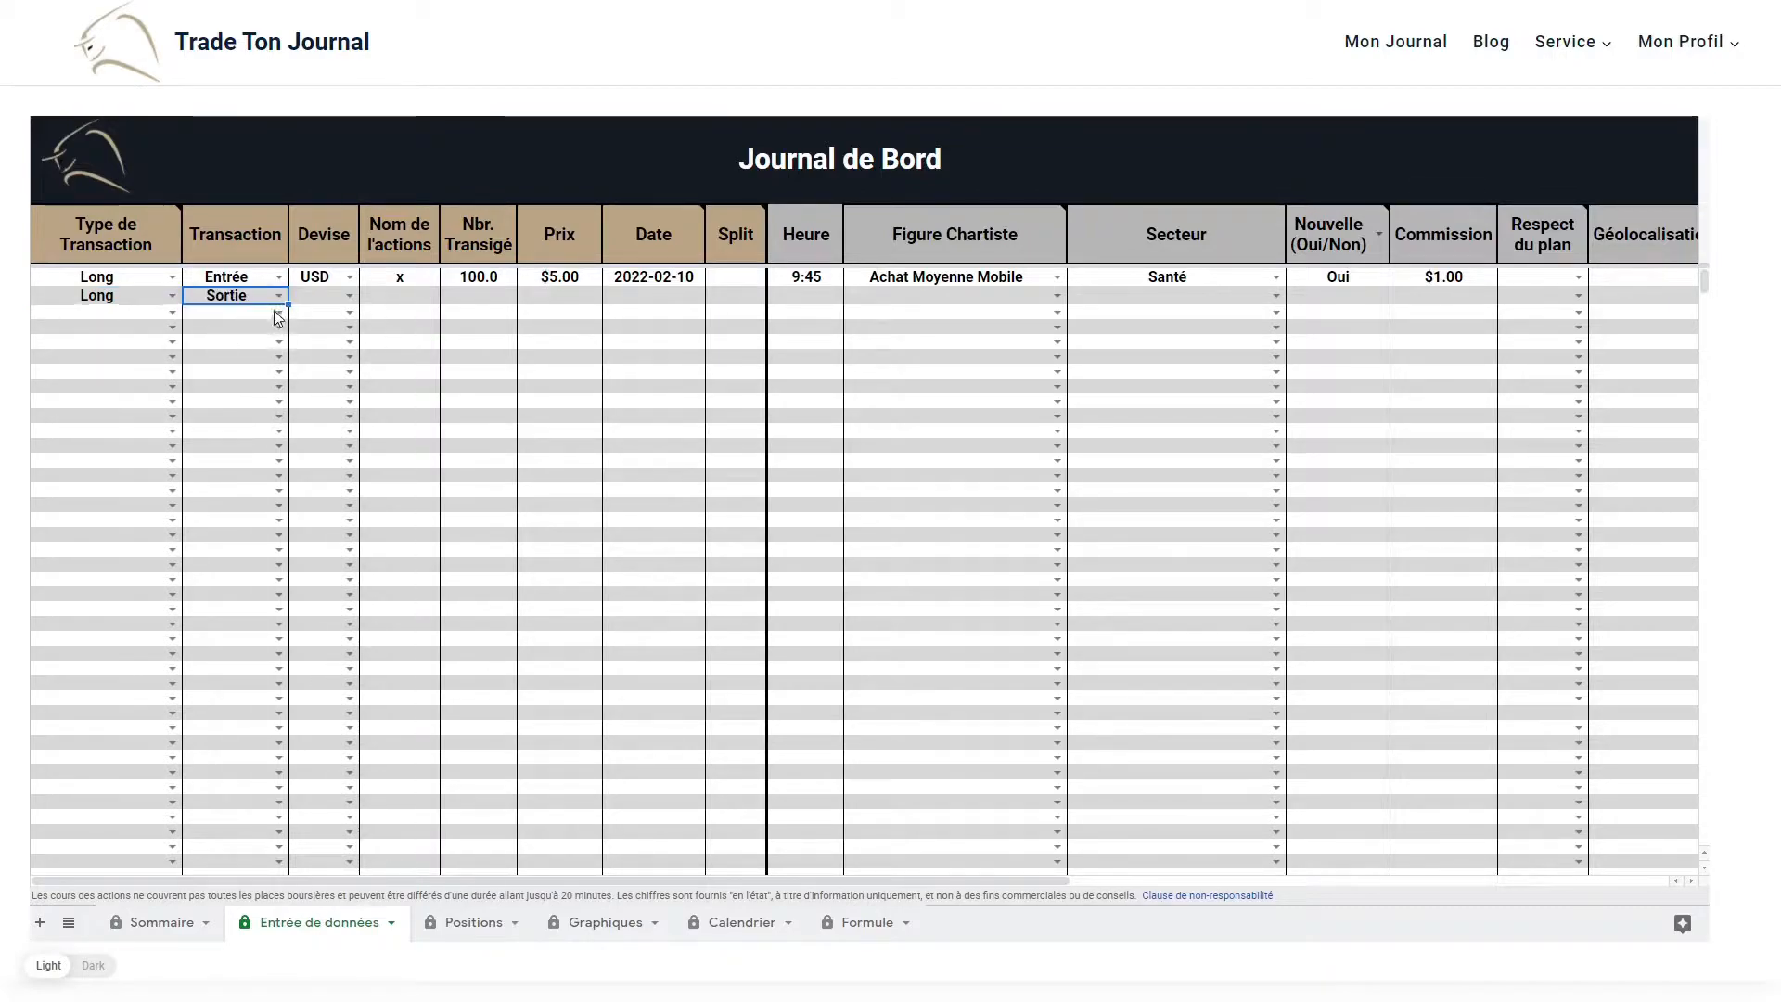
{"action": "left_click", "coordinate": [350, 295]}
{"action": "left_click", "coordinate": [332, 320]}
Enter stock x, 100 shares traded and a $6.00 price in the second journal row.
{"action": "left_click", "coordinate": [411, 297]}
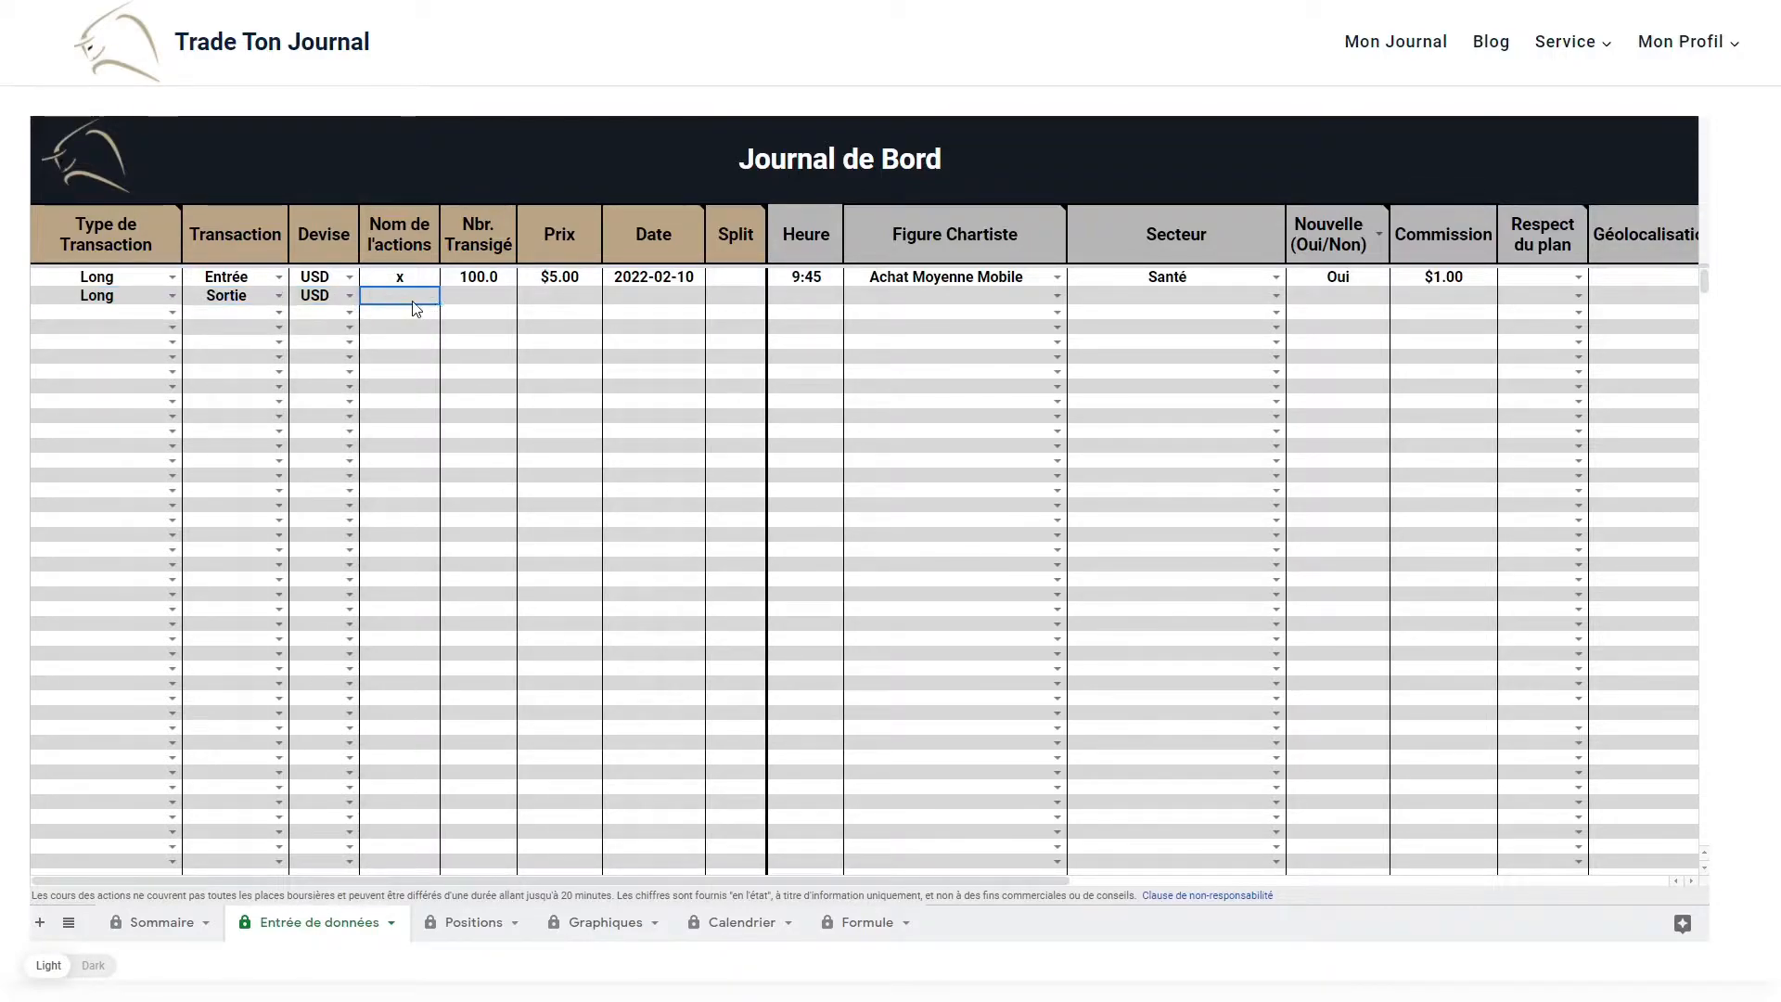
{"action": "type", "text": "x"}
{"action": "key", "text": "Tab"}
{"action": "type", "text": "1"}
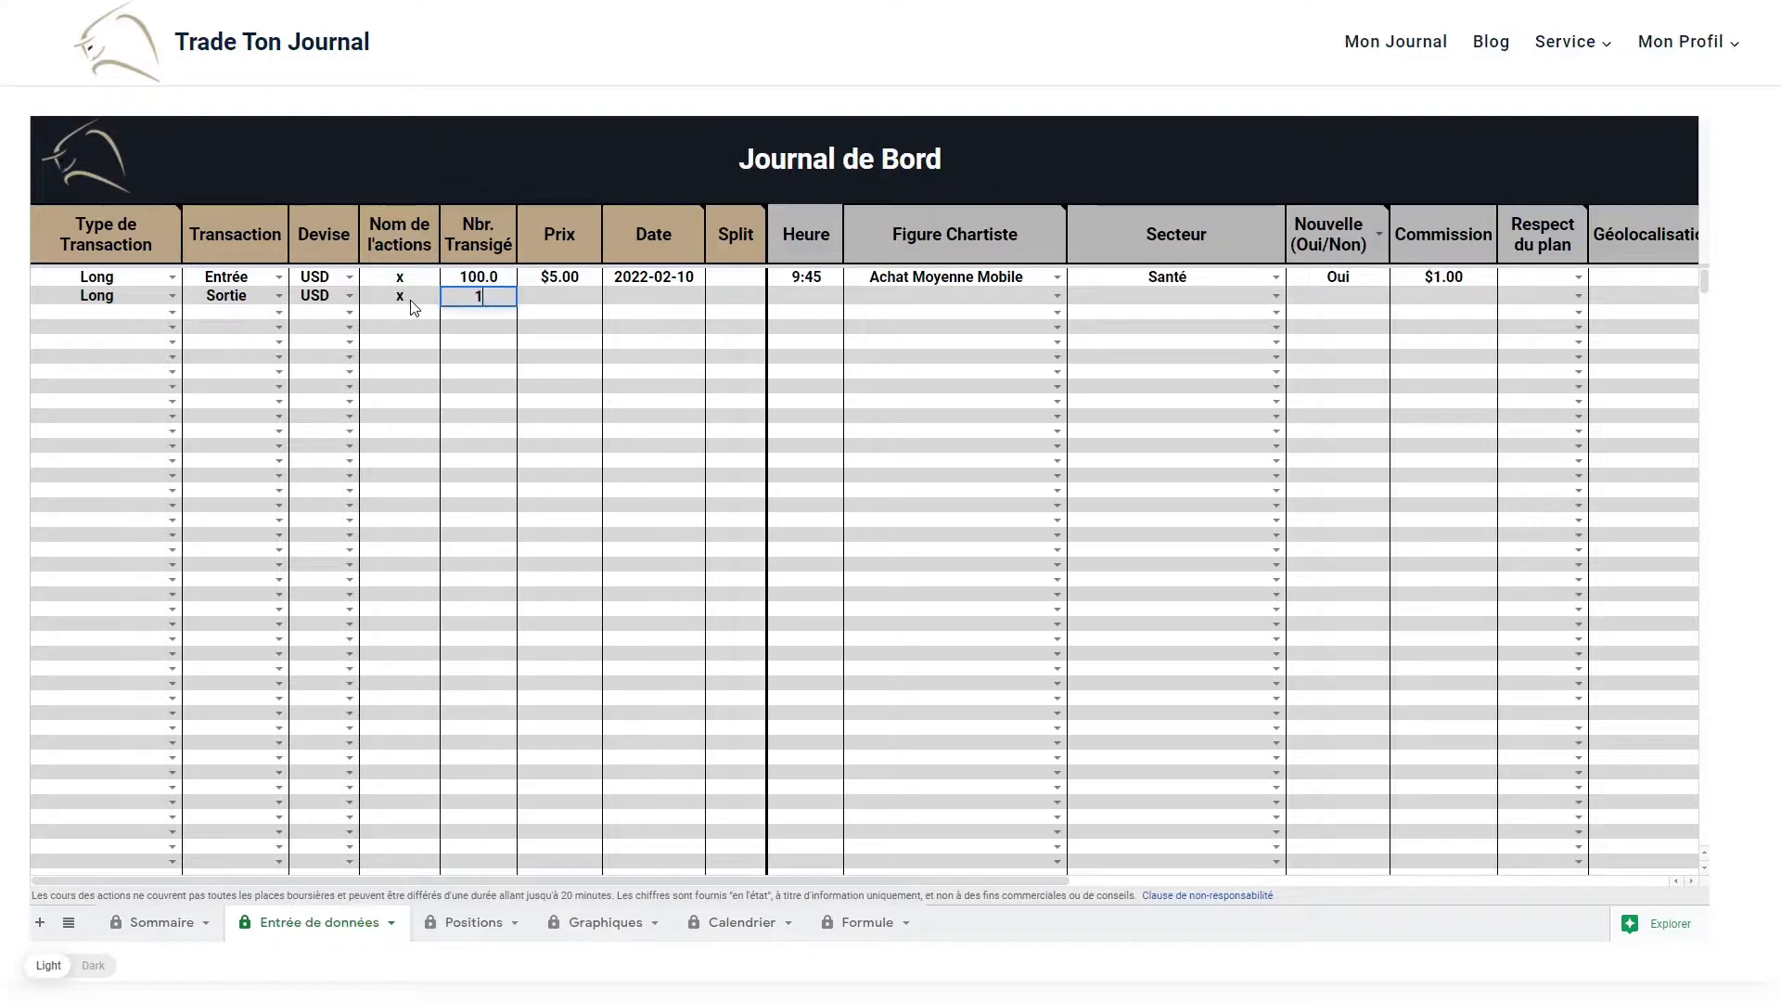
{"action": "type", "text": "00"}
{"action": "key", "text": "Tab"}
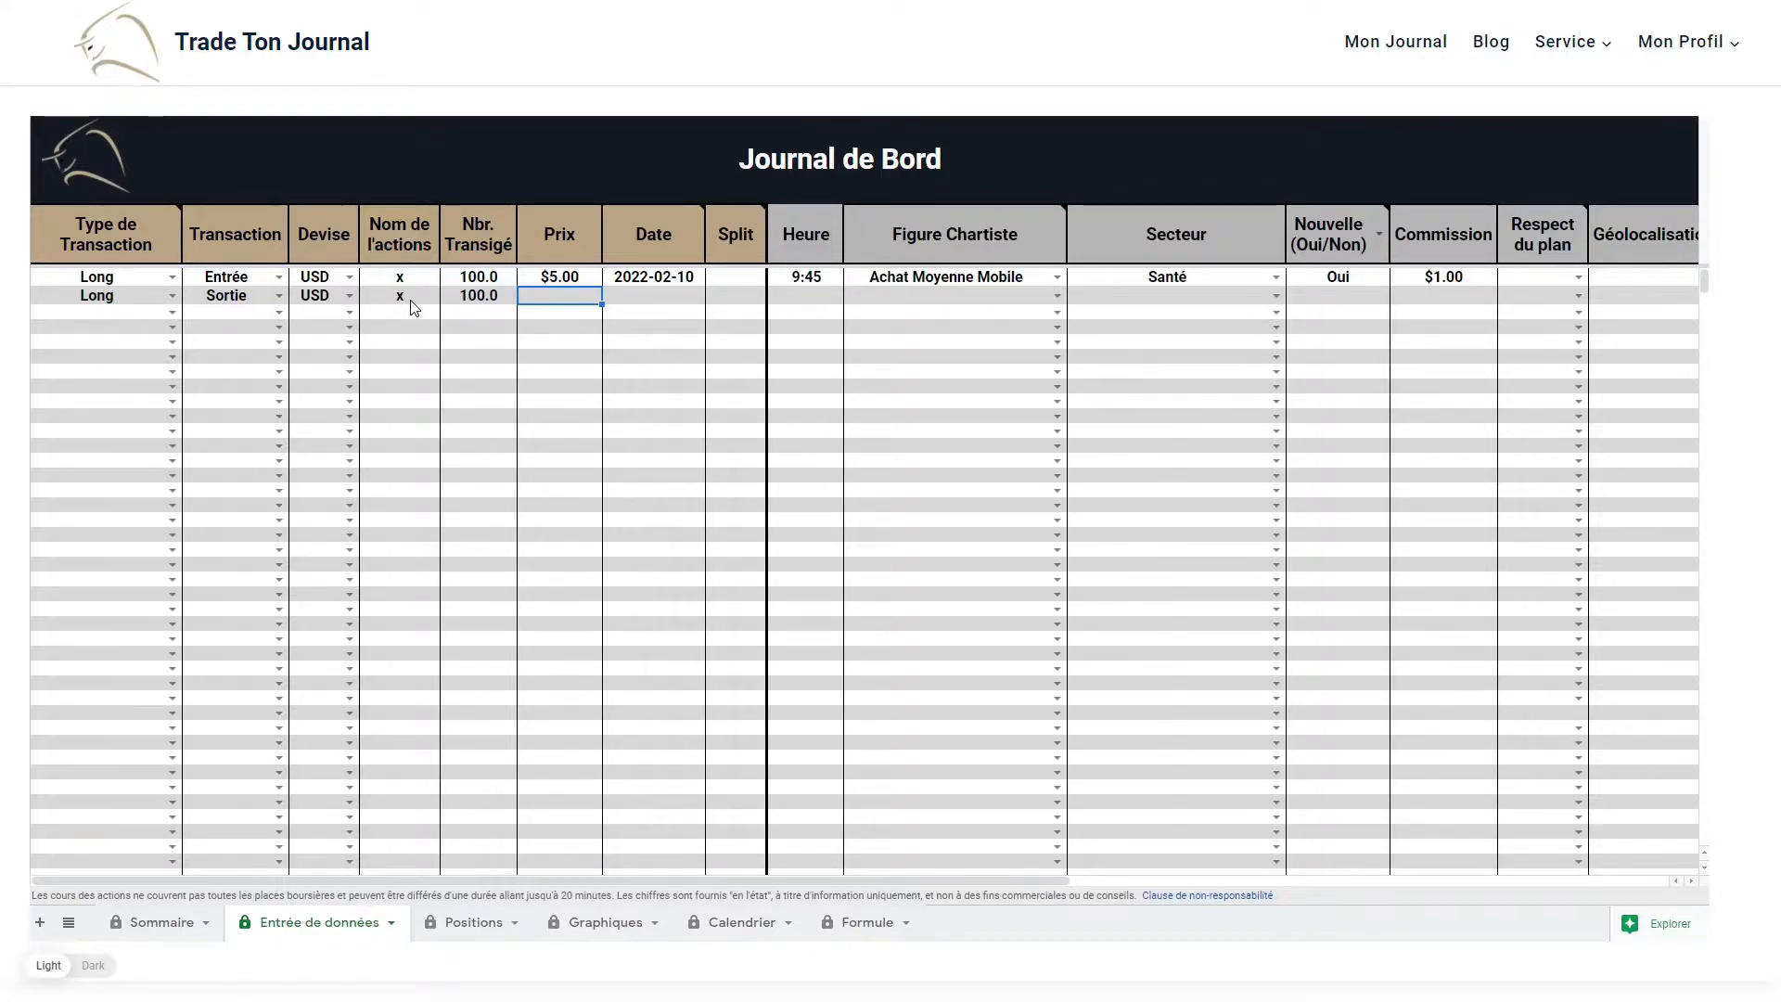
{"action": "type", "text": "6"}
{"action": "key", "text": "Tab"}
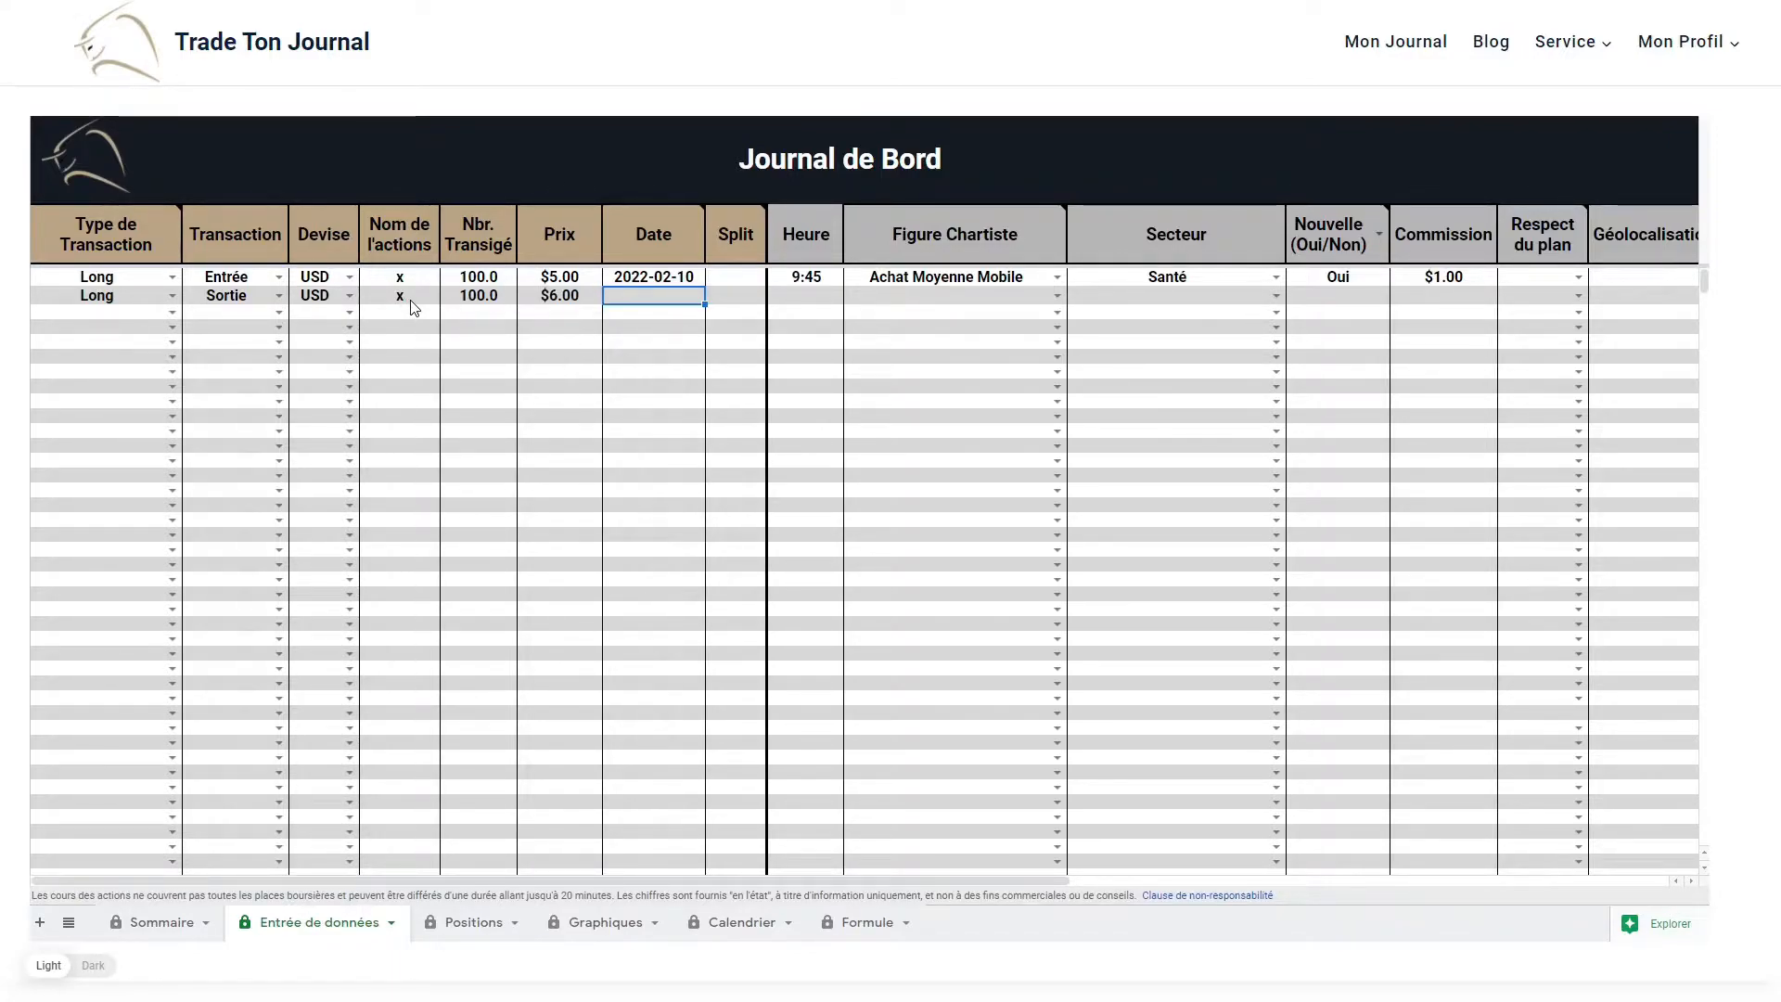
Set the second row's Date to 2022-02-10 and its Heure to 10:00.
{"action": "double_click", "coordinate": [654, 295]}
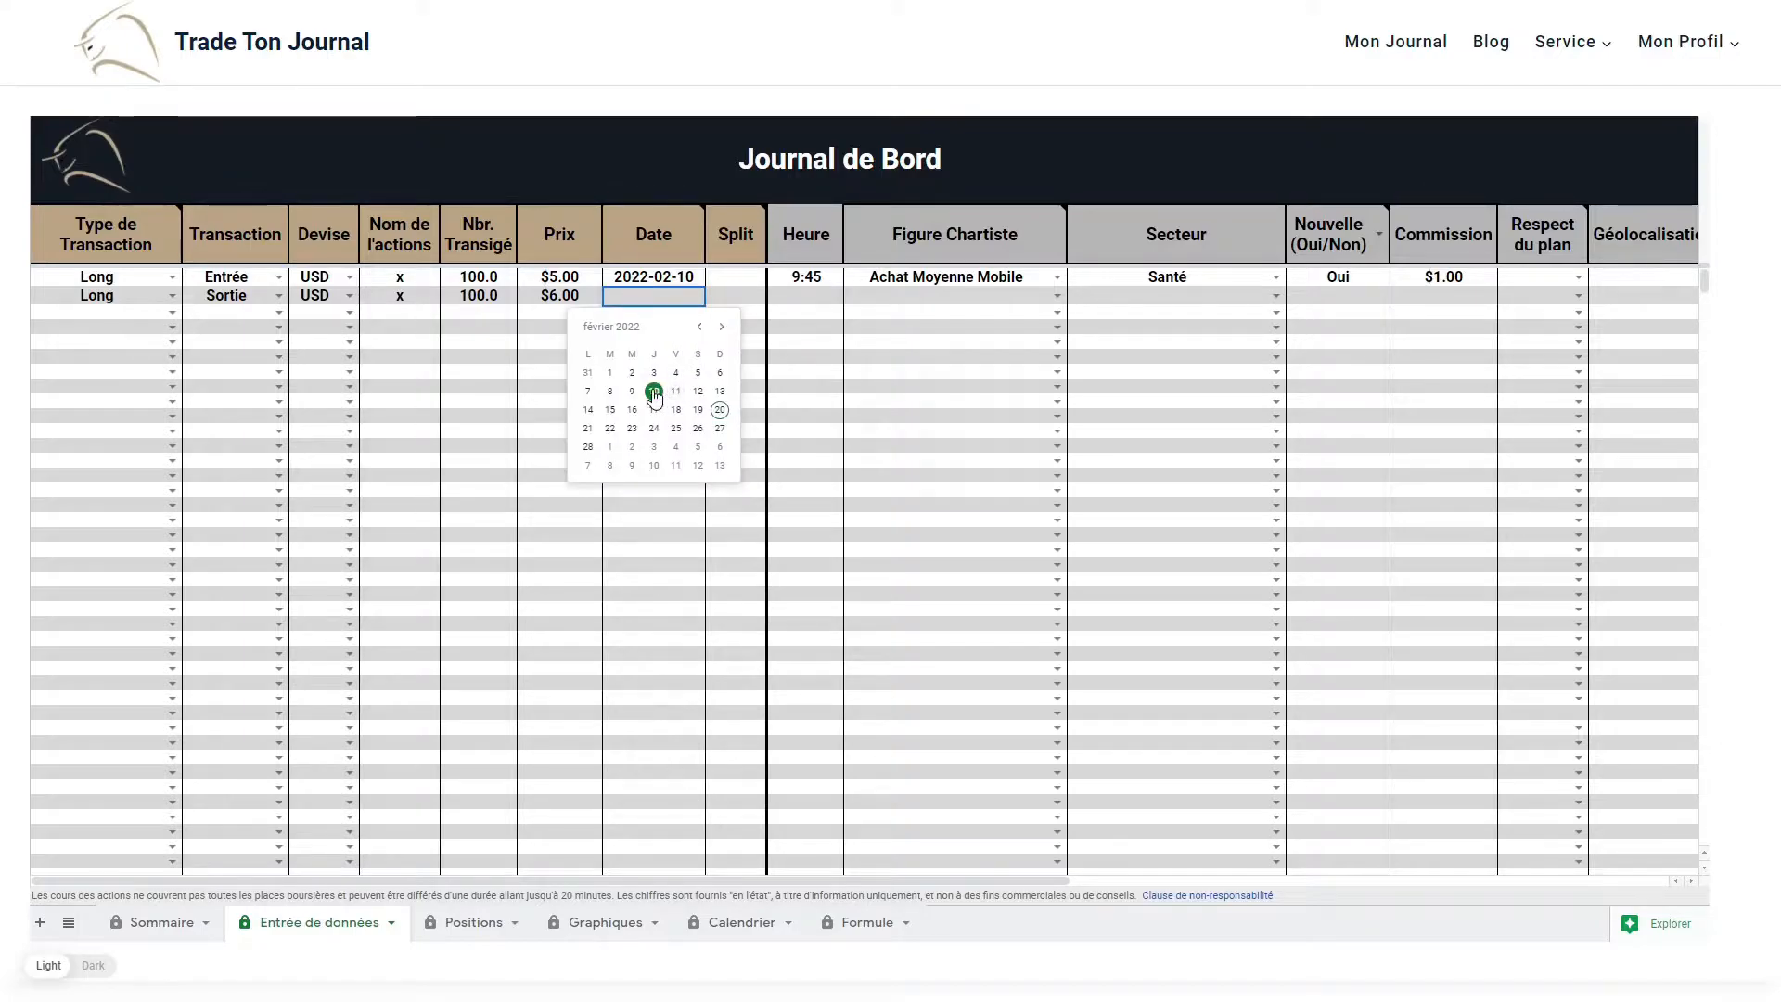
{"action": "left_click", "coordinate": [654, 393]}
{"action": "left_click", "coordinate": [798, 300]}
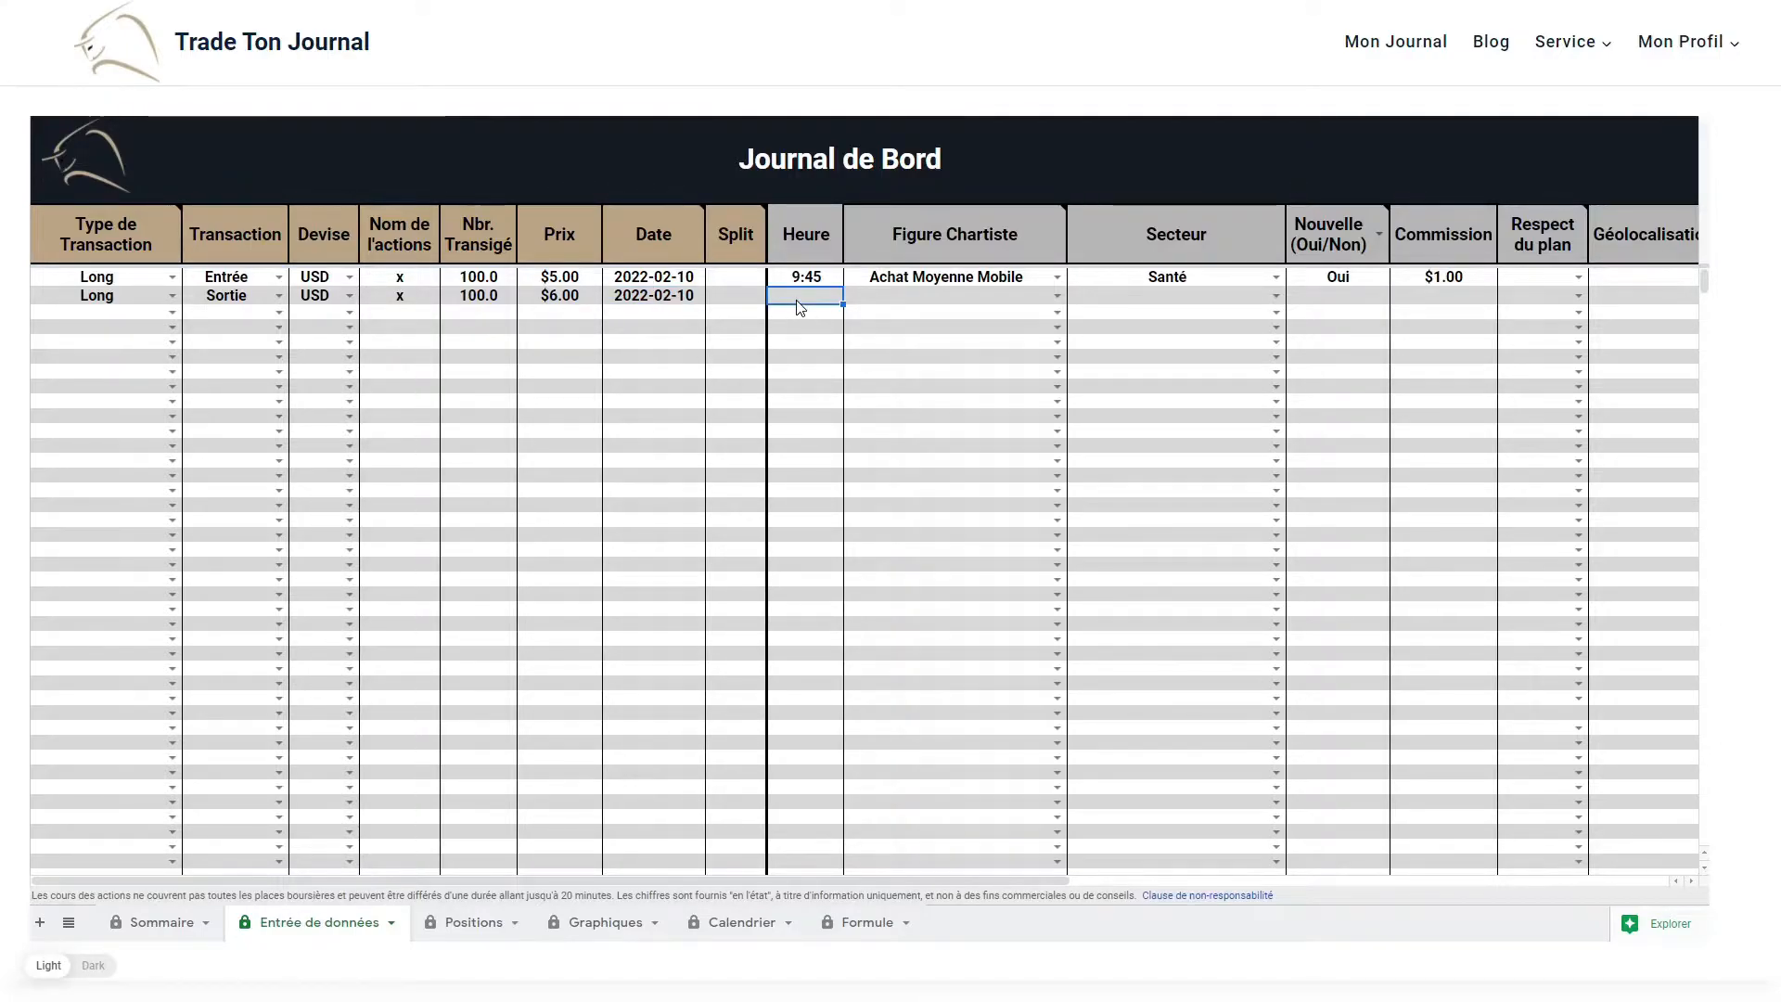
{"action": "type", "text": "10:00"}
{"action": "key", "text": "Tab"}
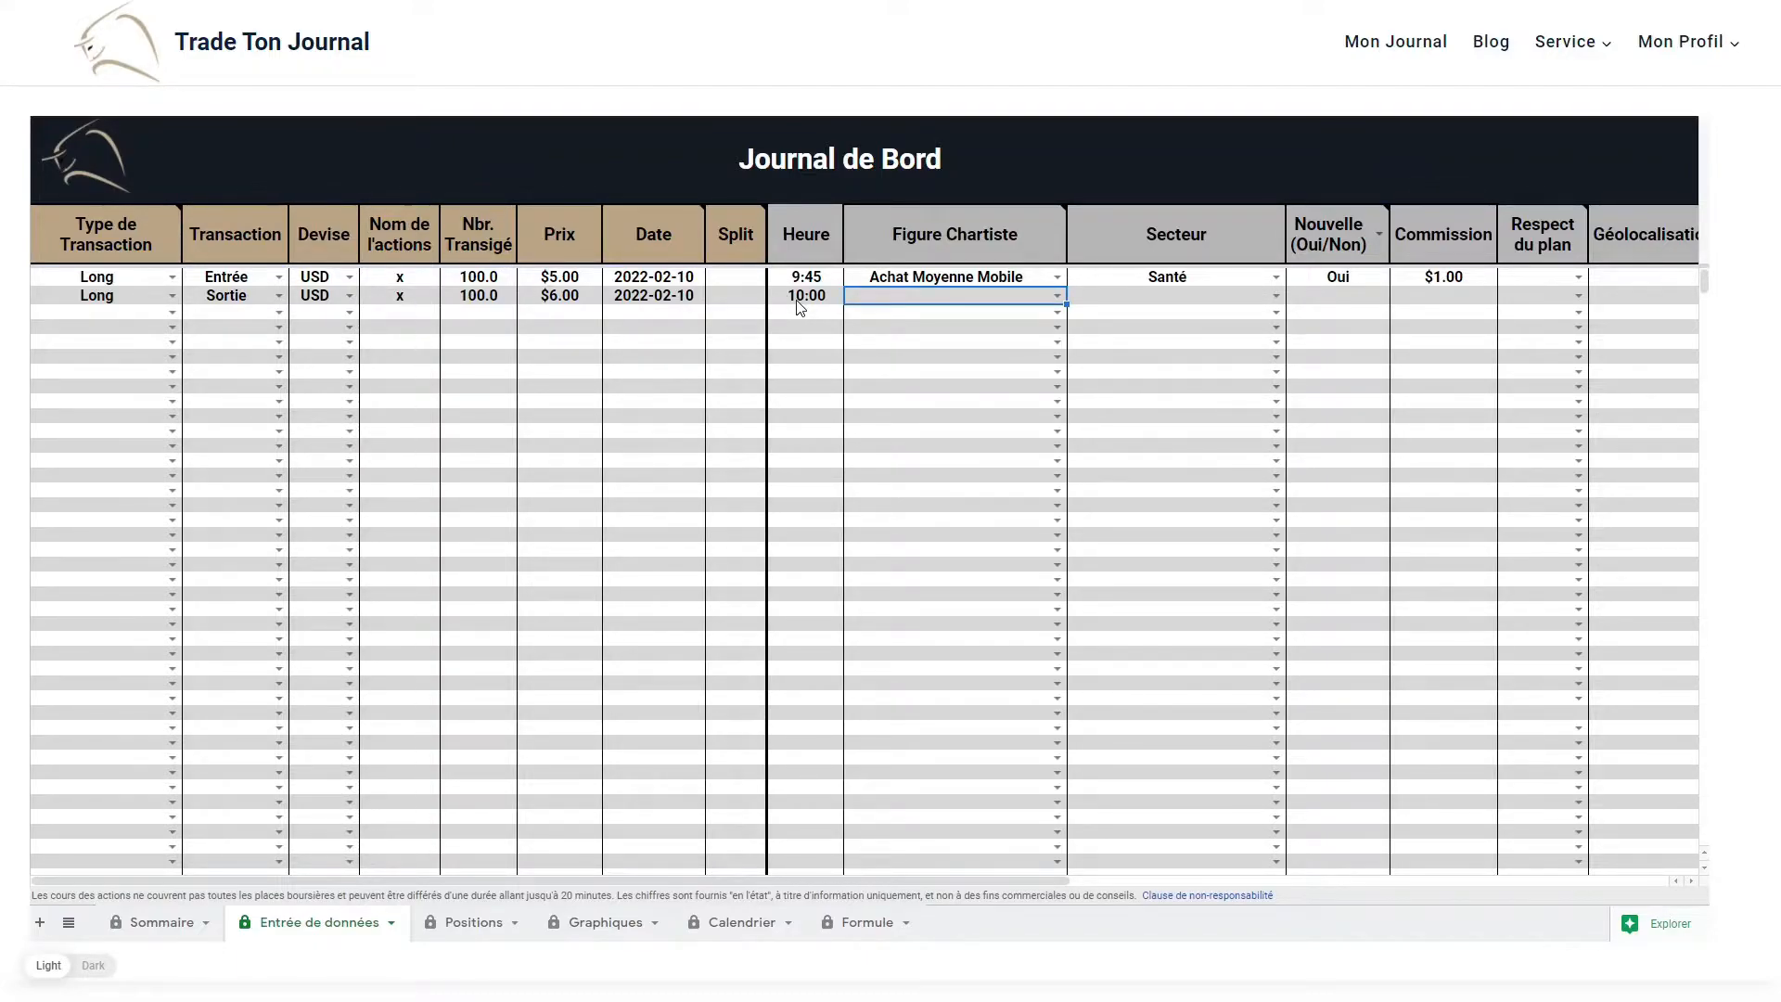
Set the second row's Secteur to Santé and its Nouvelle (Oui/Non) value to Oui, leaving Figure Chartiste blank.
{"action": "key", "text": "Tab"}
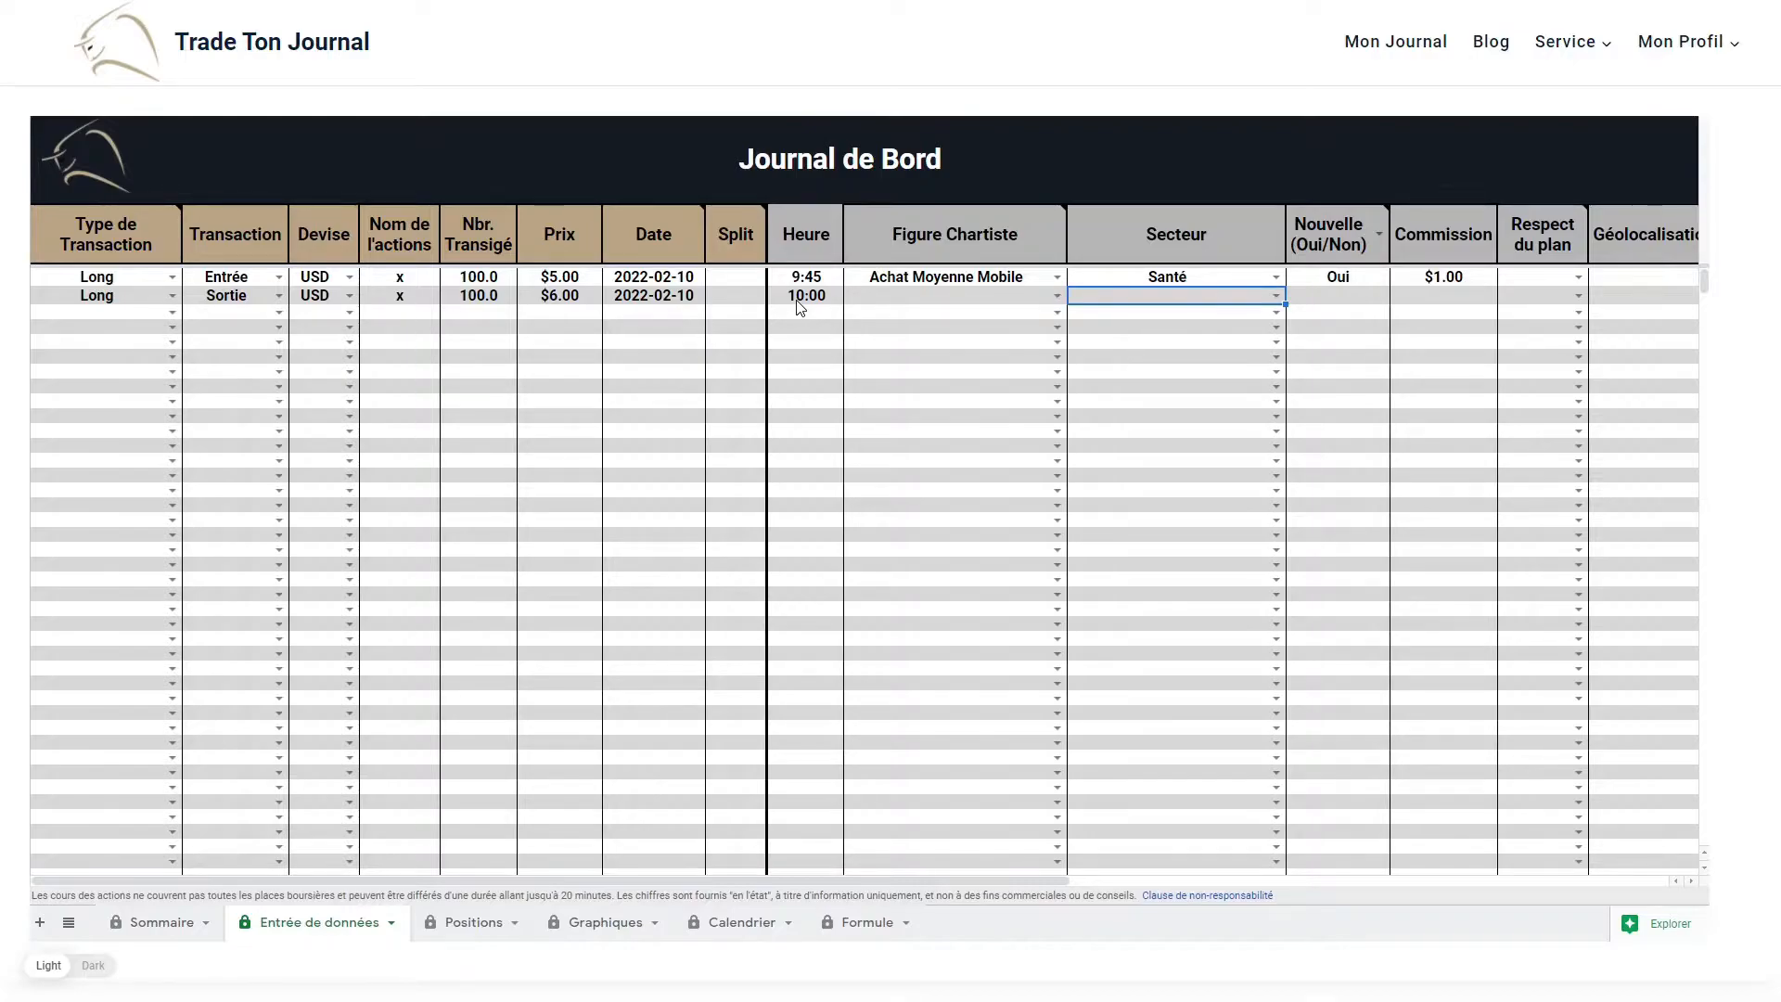
{"action": "left_click", "coordinate": [1276, 295]}
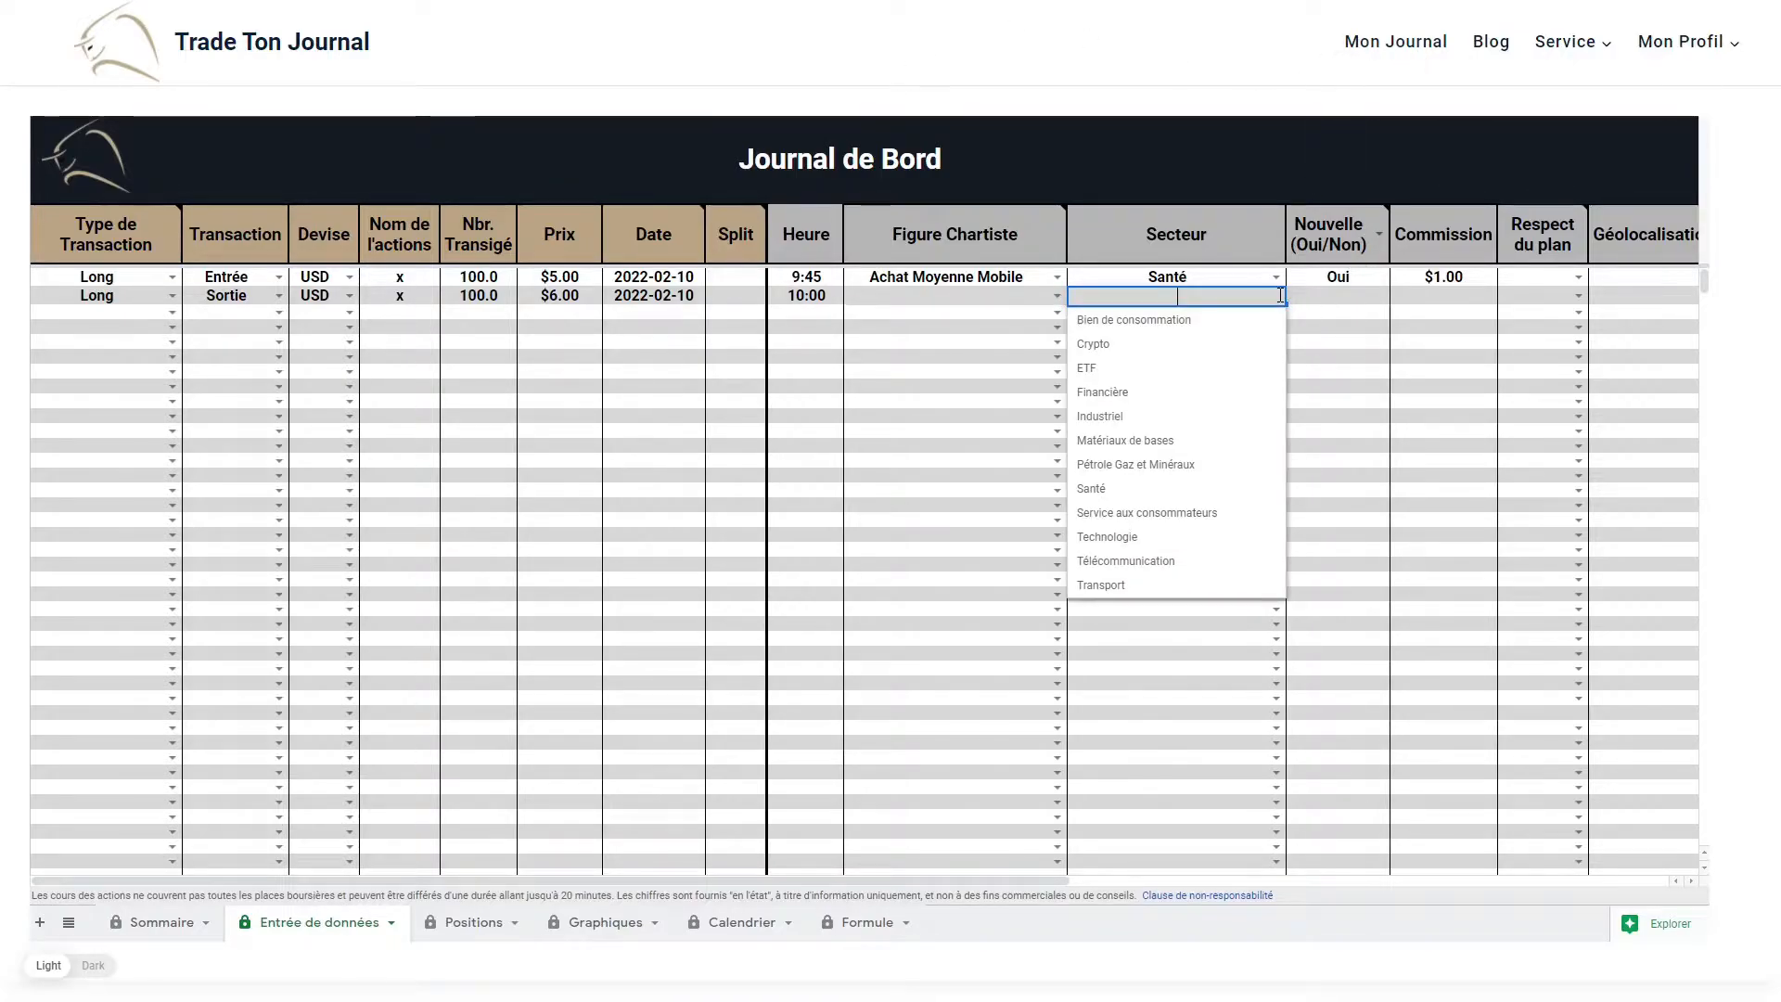
{"action": "left_click", "coordinate": [1125, 488]}
{"action": "left_click", "coordinate": [1352, 294]}
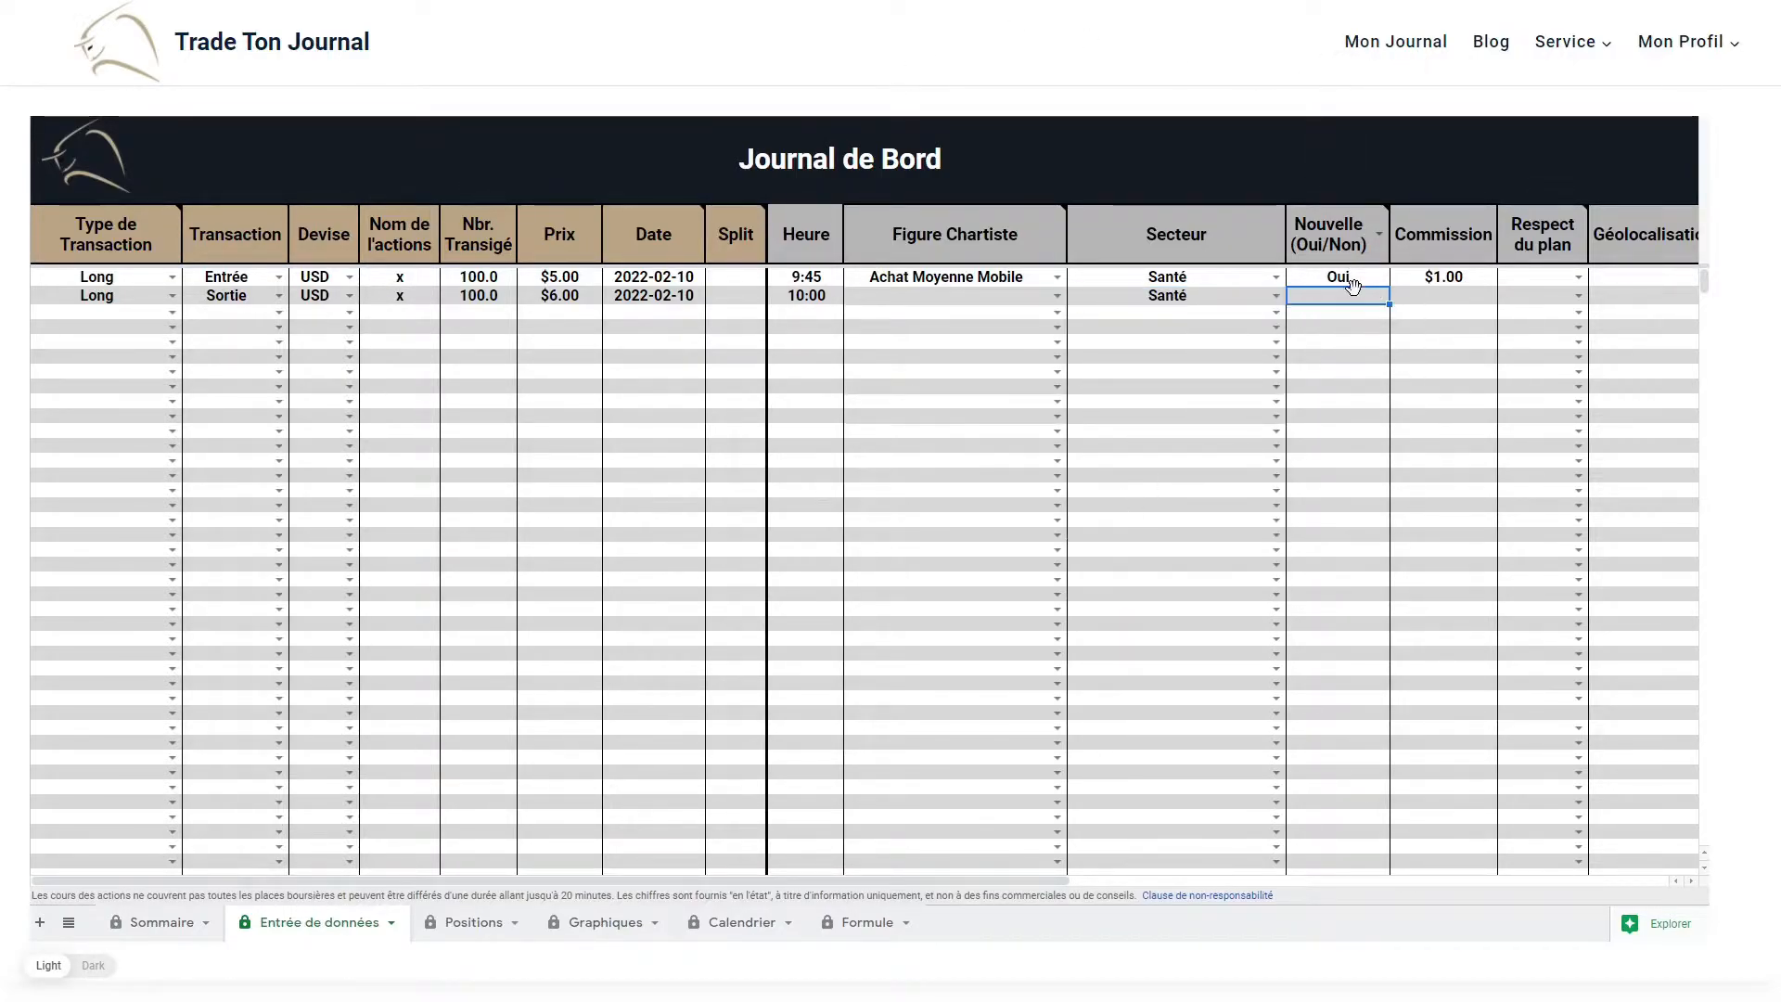
{"action": "type", "text": "Oui"}
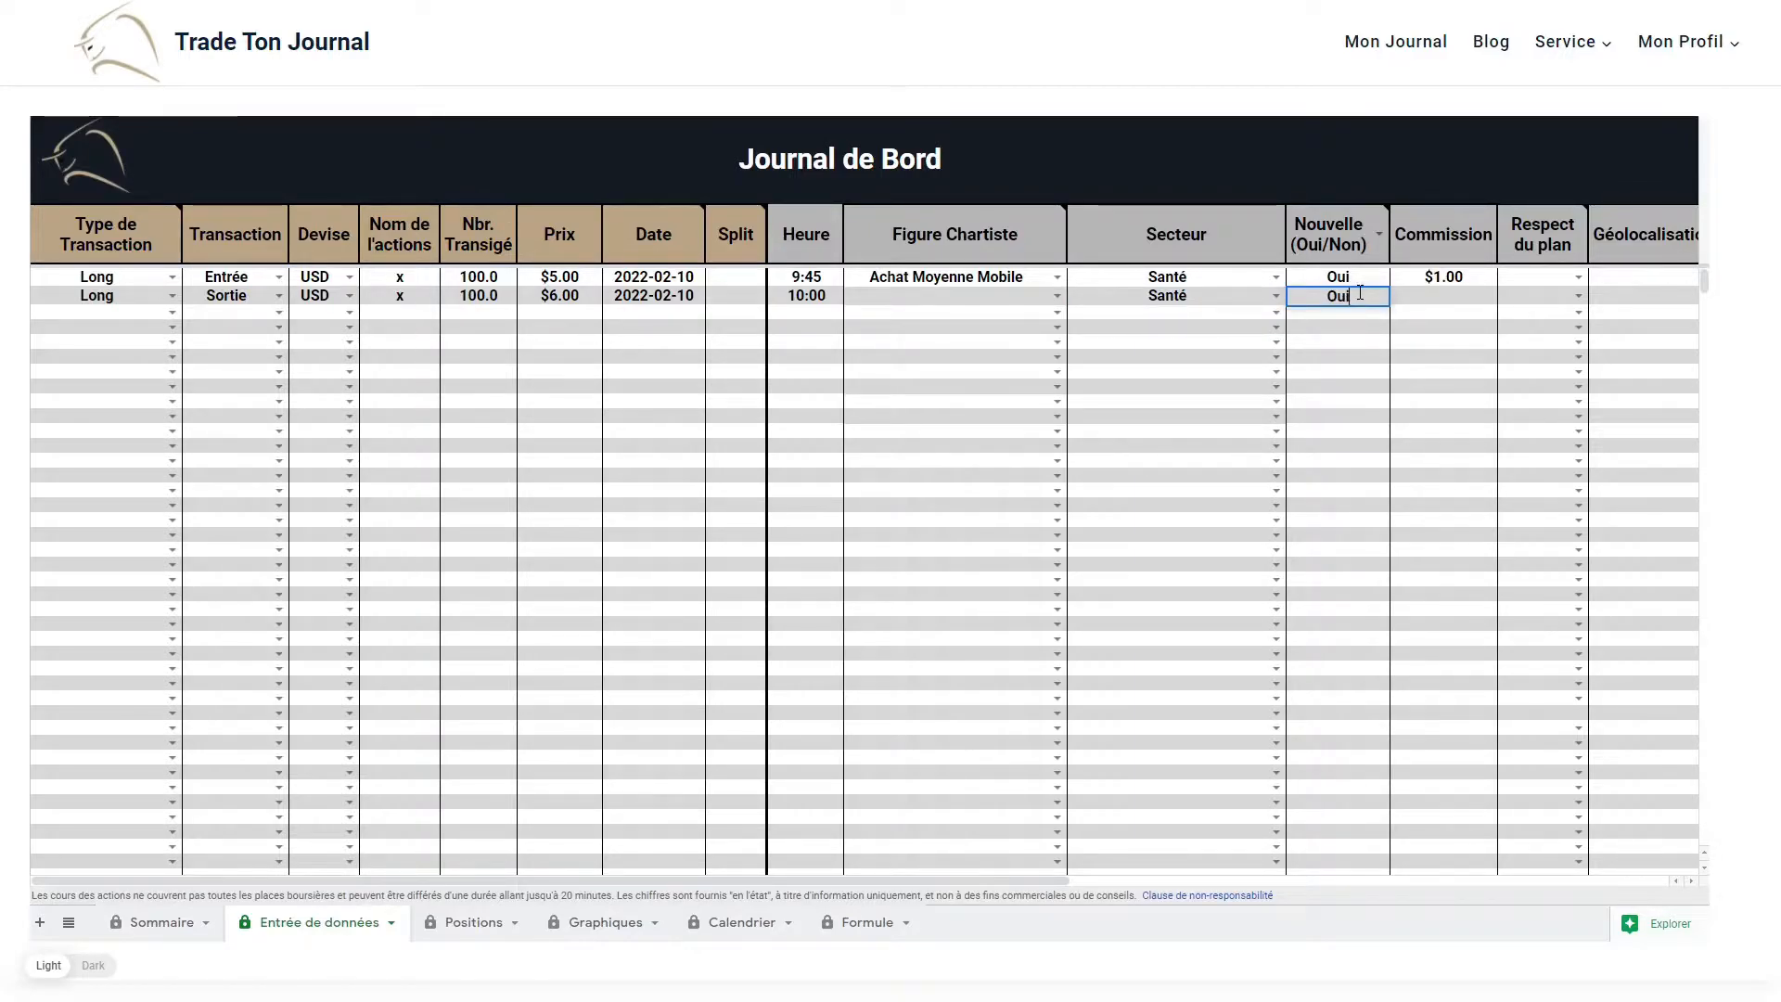
{"action": "key", "text": "Tab"}
Enter a $1.00 commission in the second row and set Respect du plan to Oui.
{"action": "type", "text": "1"}
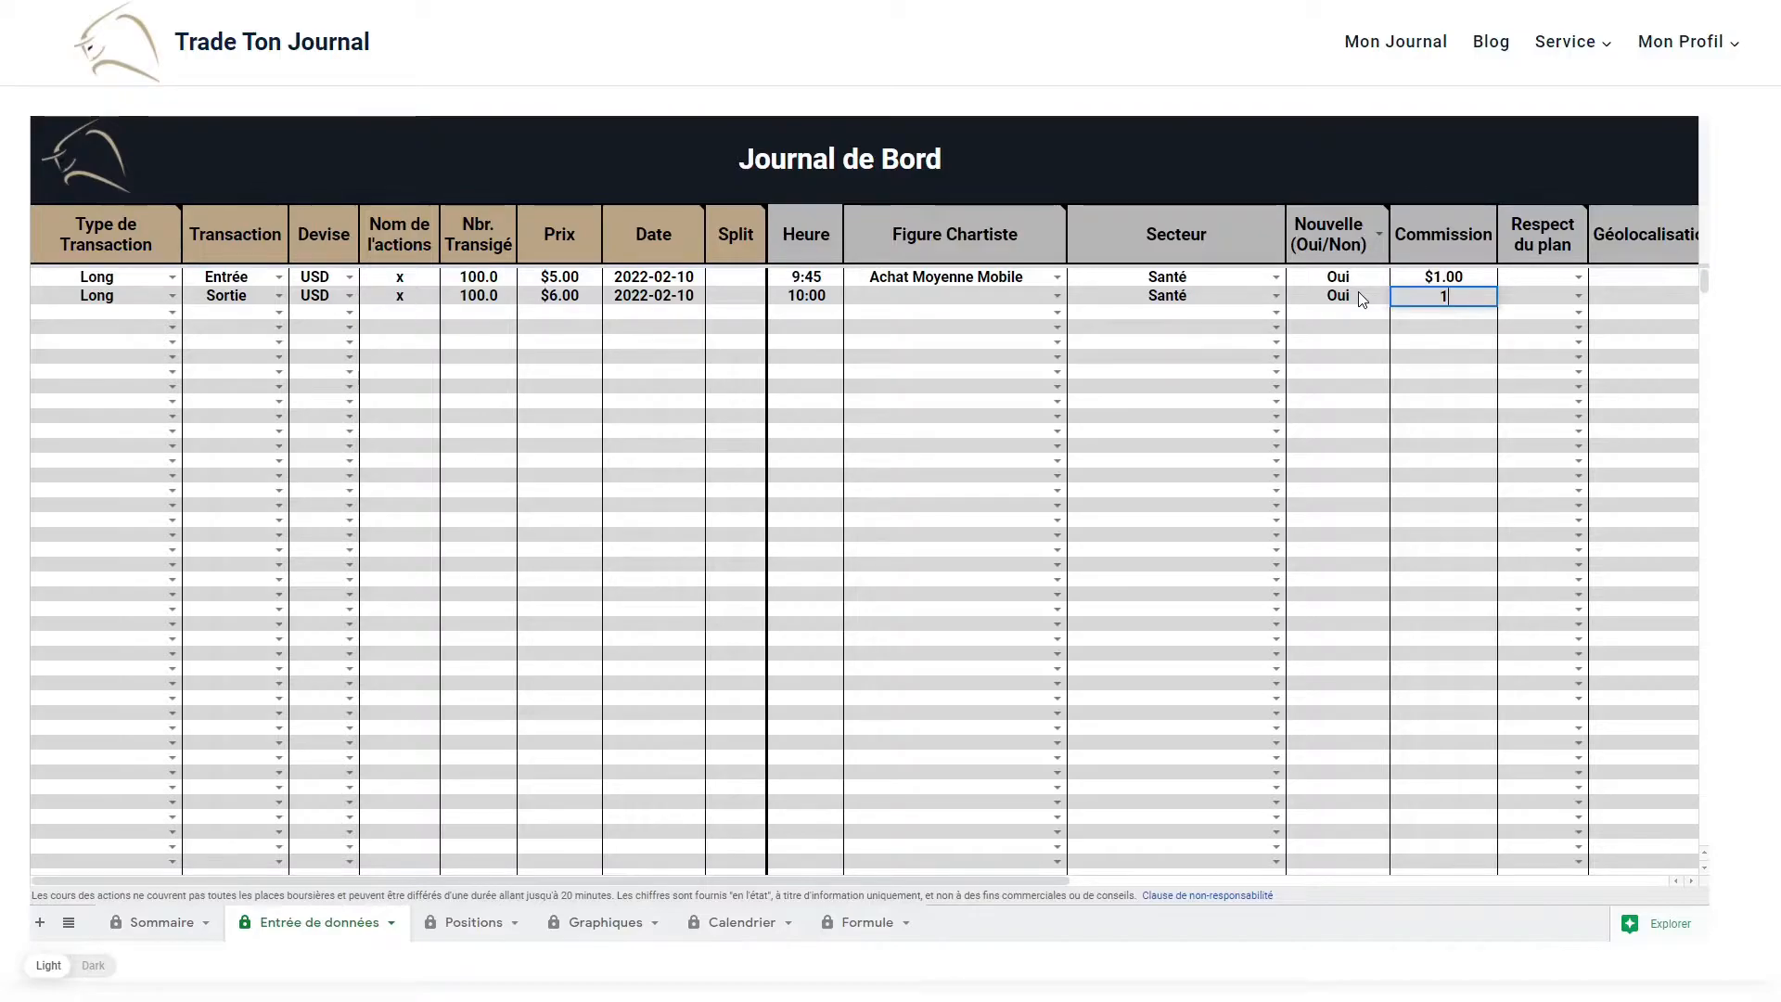
{"action": "key", "text": "Tab"}
{"action": "key", "text": "Return"}
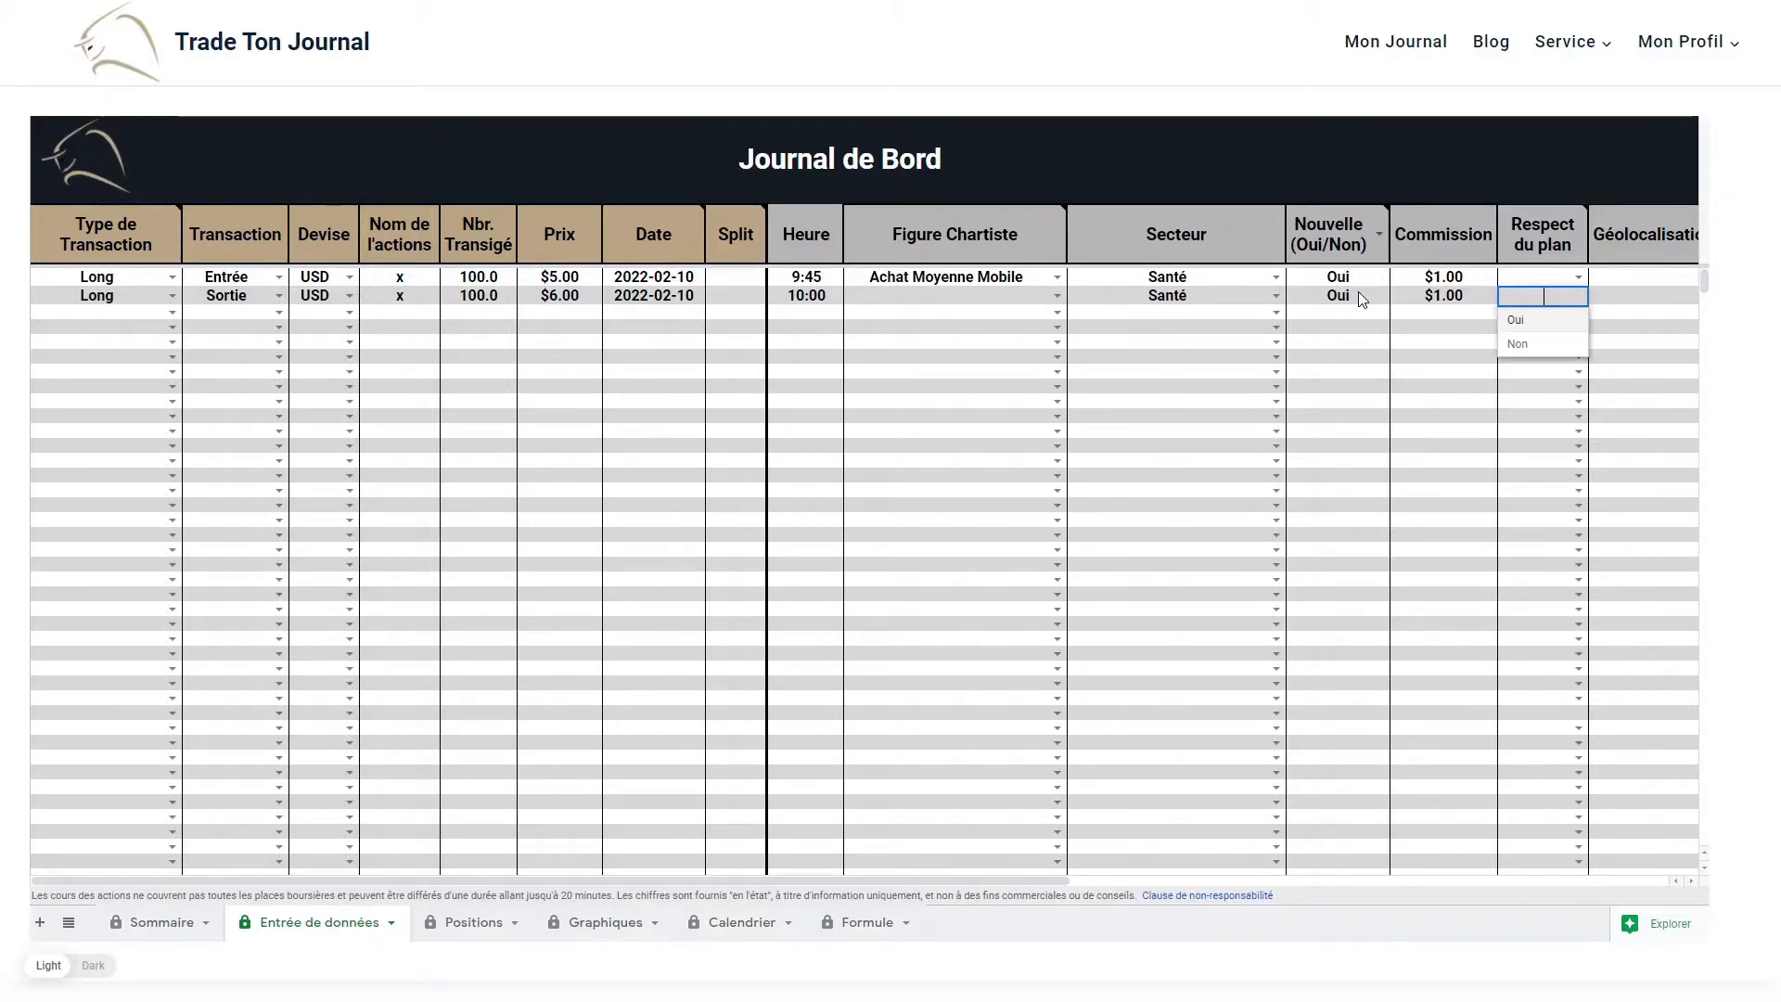
{"action": "key", "text": "Return"}
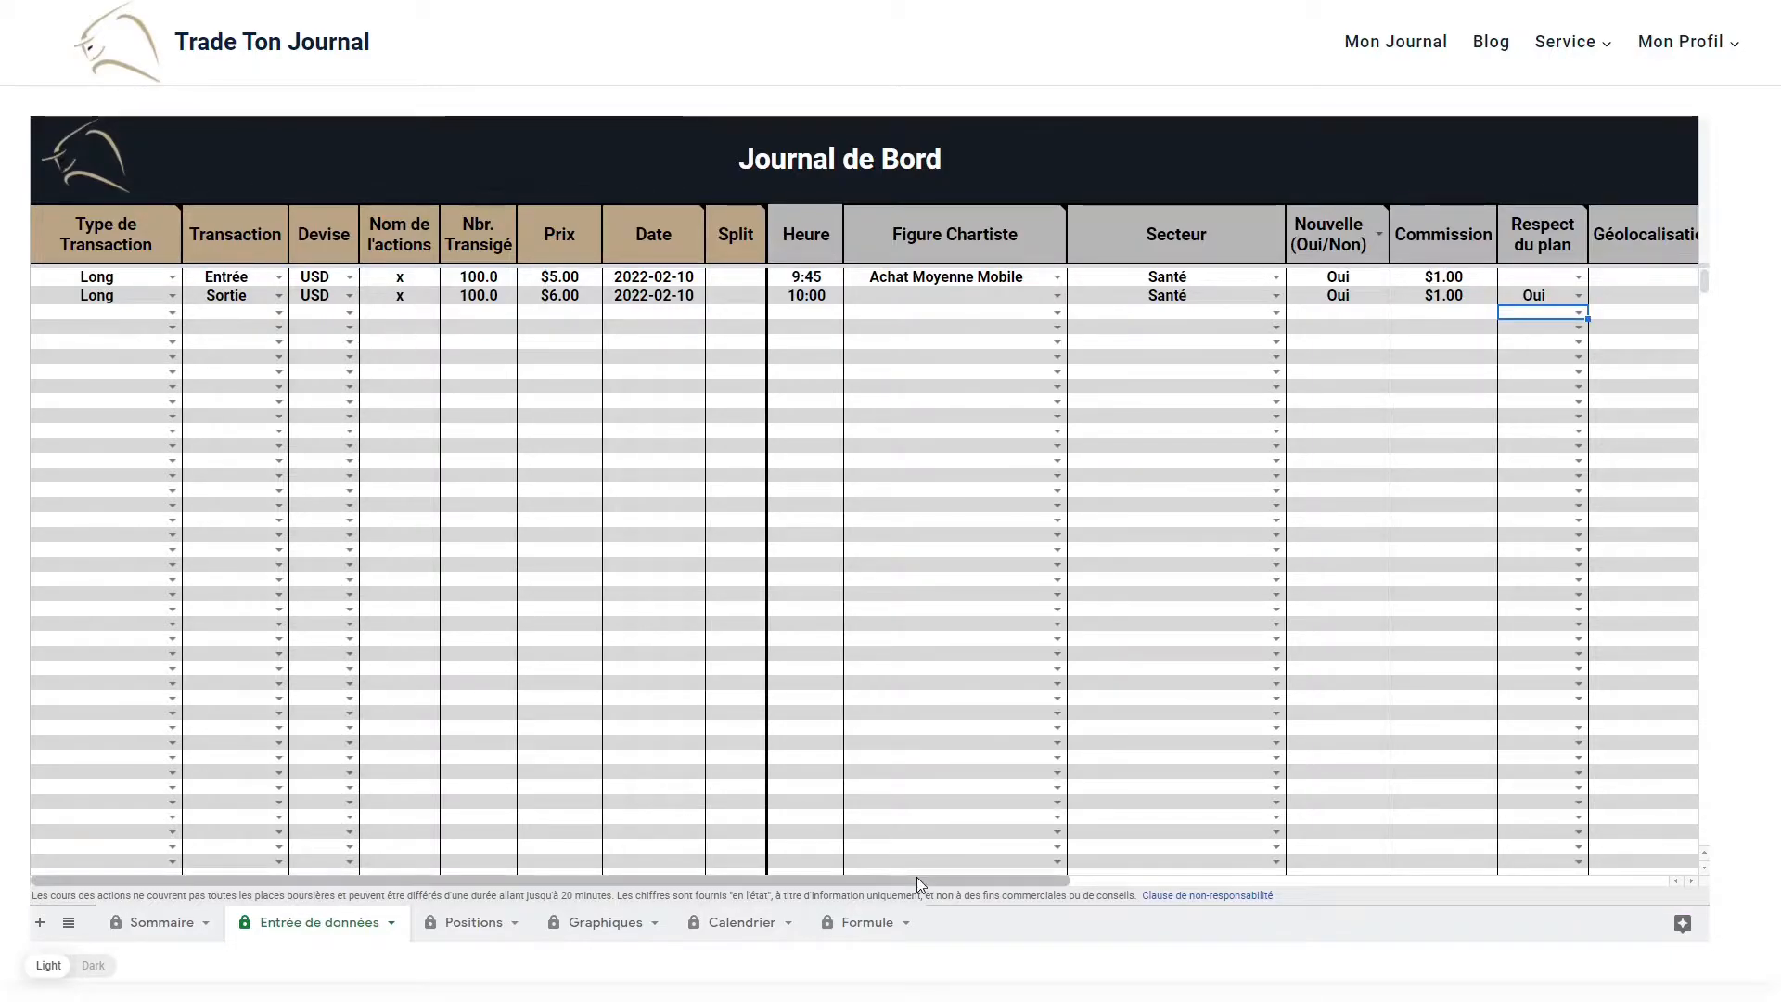
Examine the journal's remaining columns, and review stock x under Position Complètement Fermée in the Positions sheet.
{"action": "left_click_drag", "start_coordinate": [1011, 875], "coordinate": [1196, 867]}
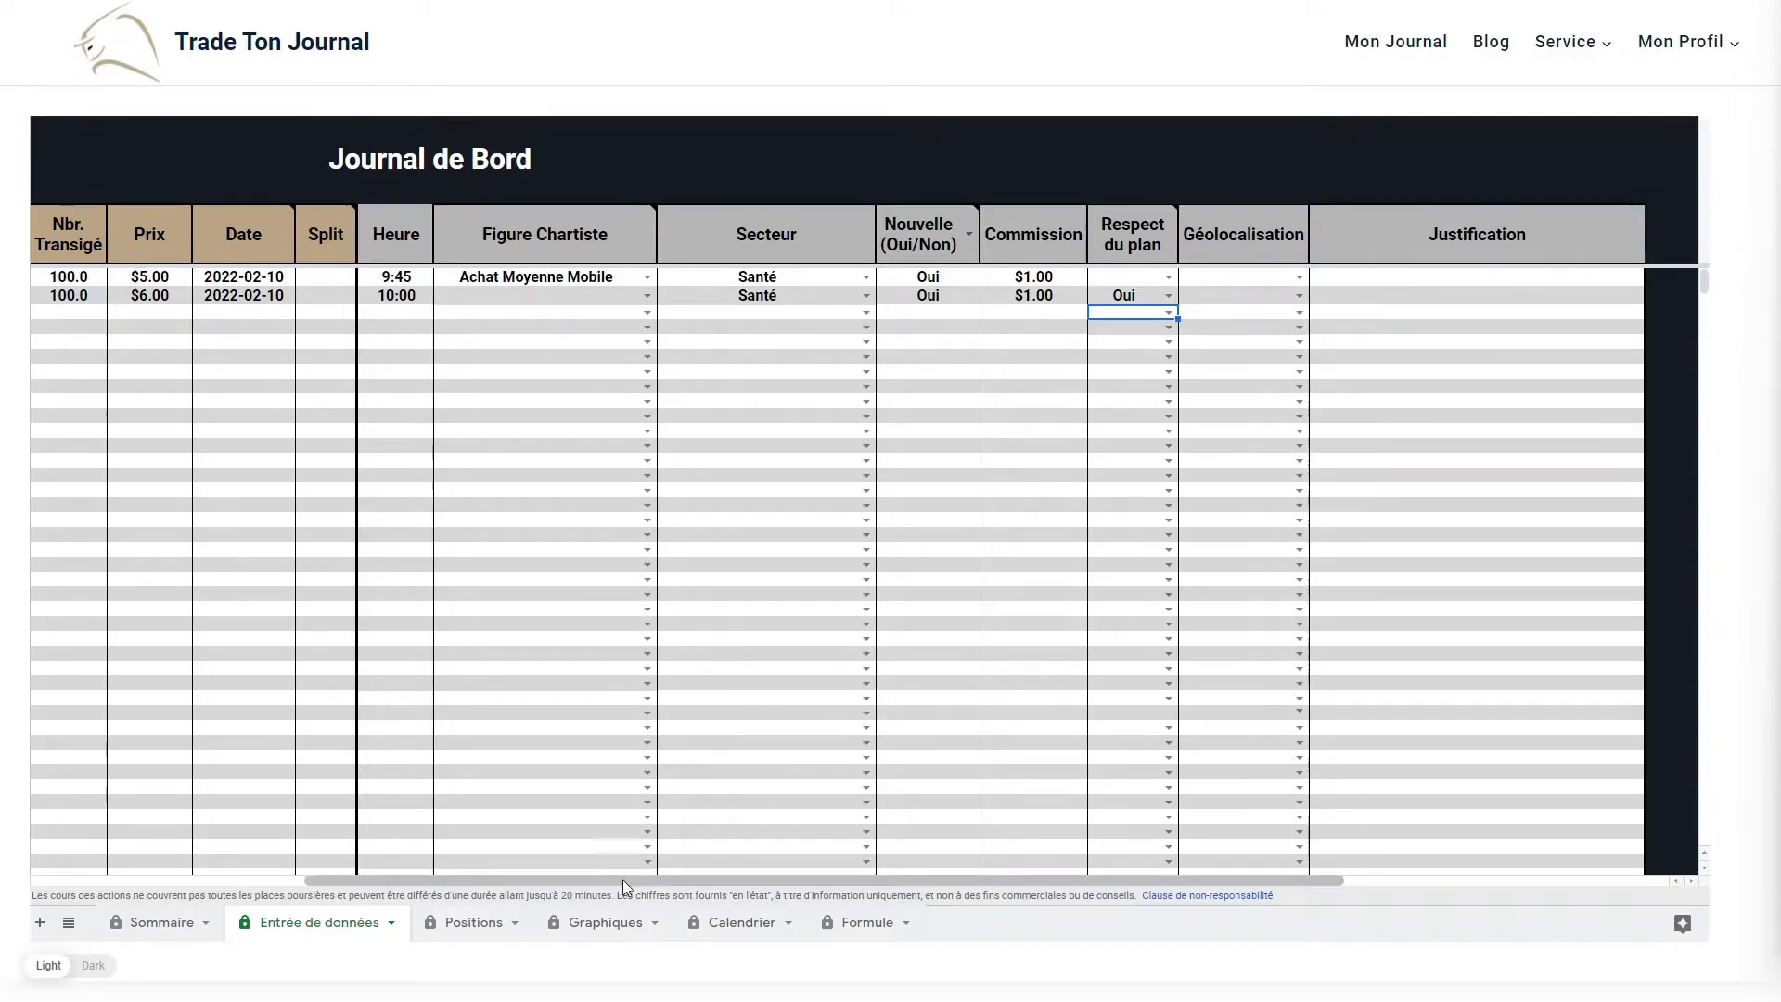
{"action": "left_click_drag", "start_coordinate": [621, 879], "coordinate": [348, 879]}
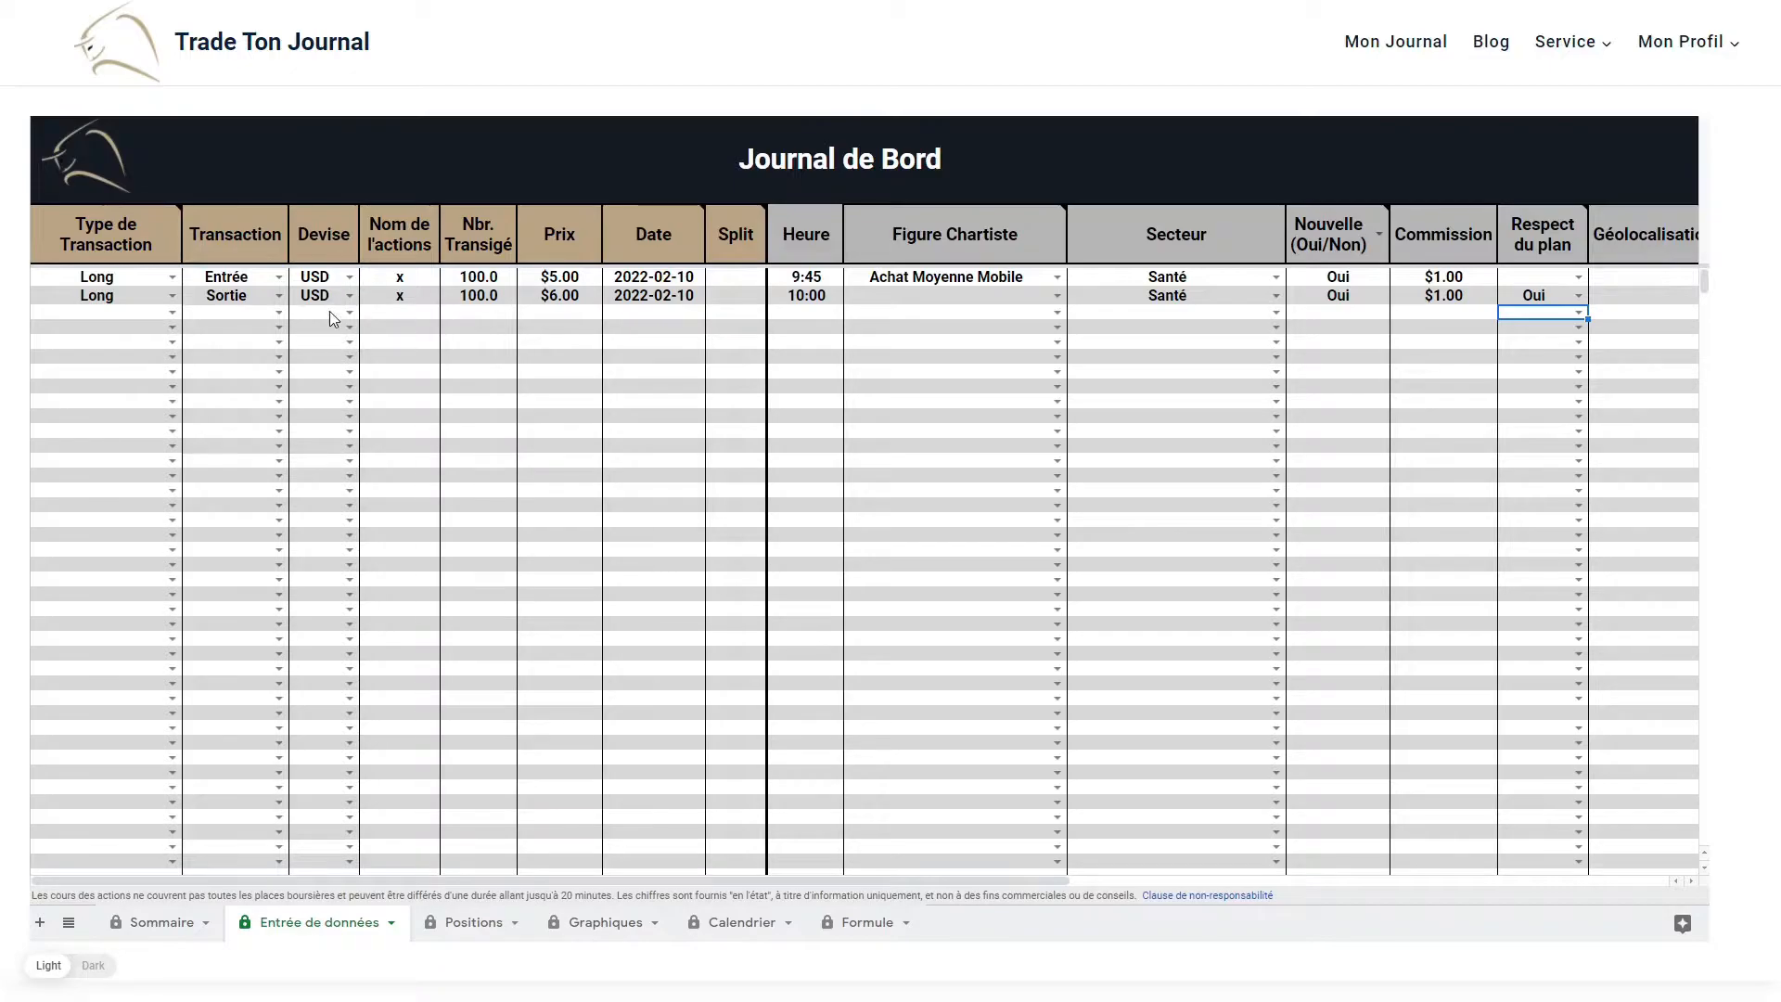
{"action": "left_click", "coordinate": [467, 927]}
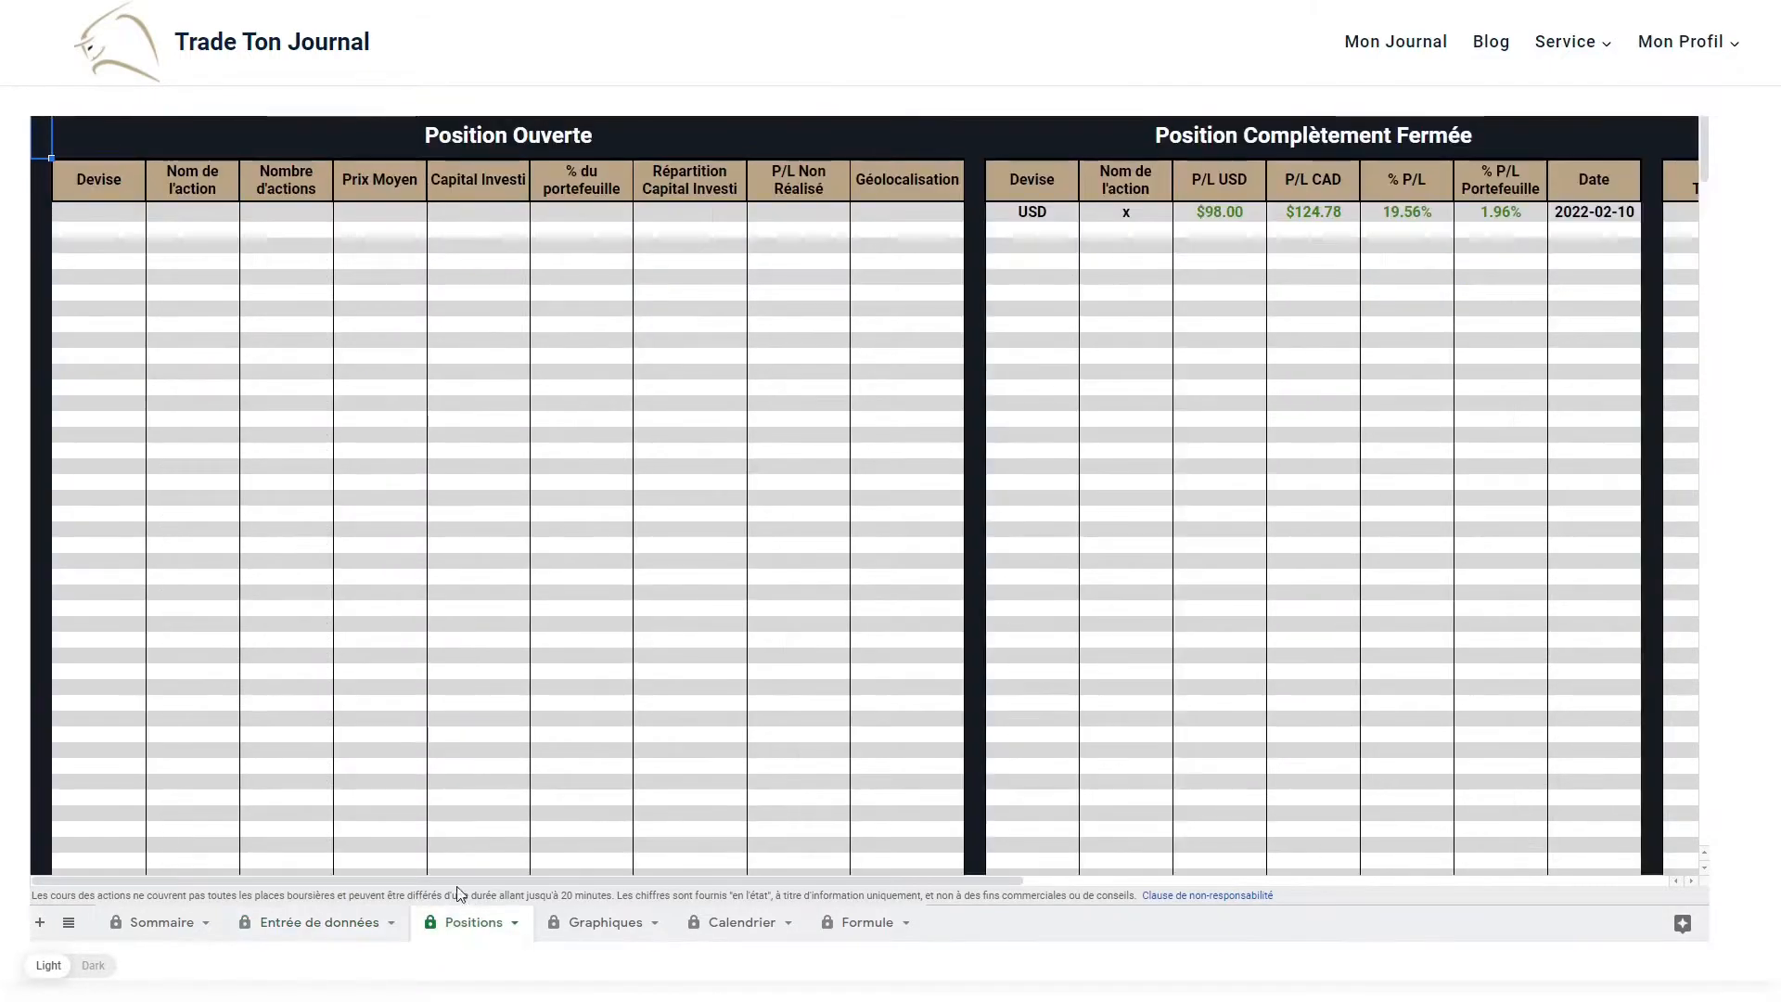
{"action": "left_click_drag", "start_coordinate": [377, 877], "coordinate": [568, 893]}
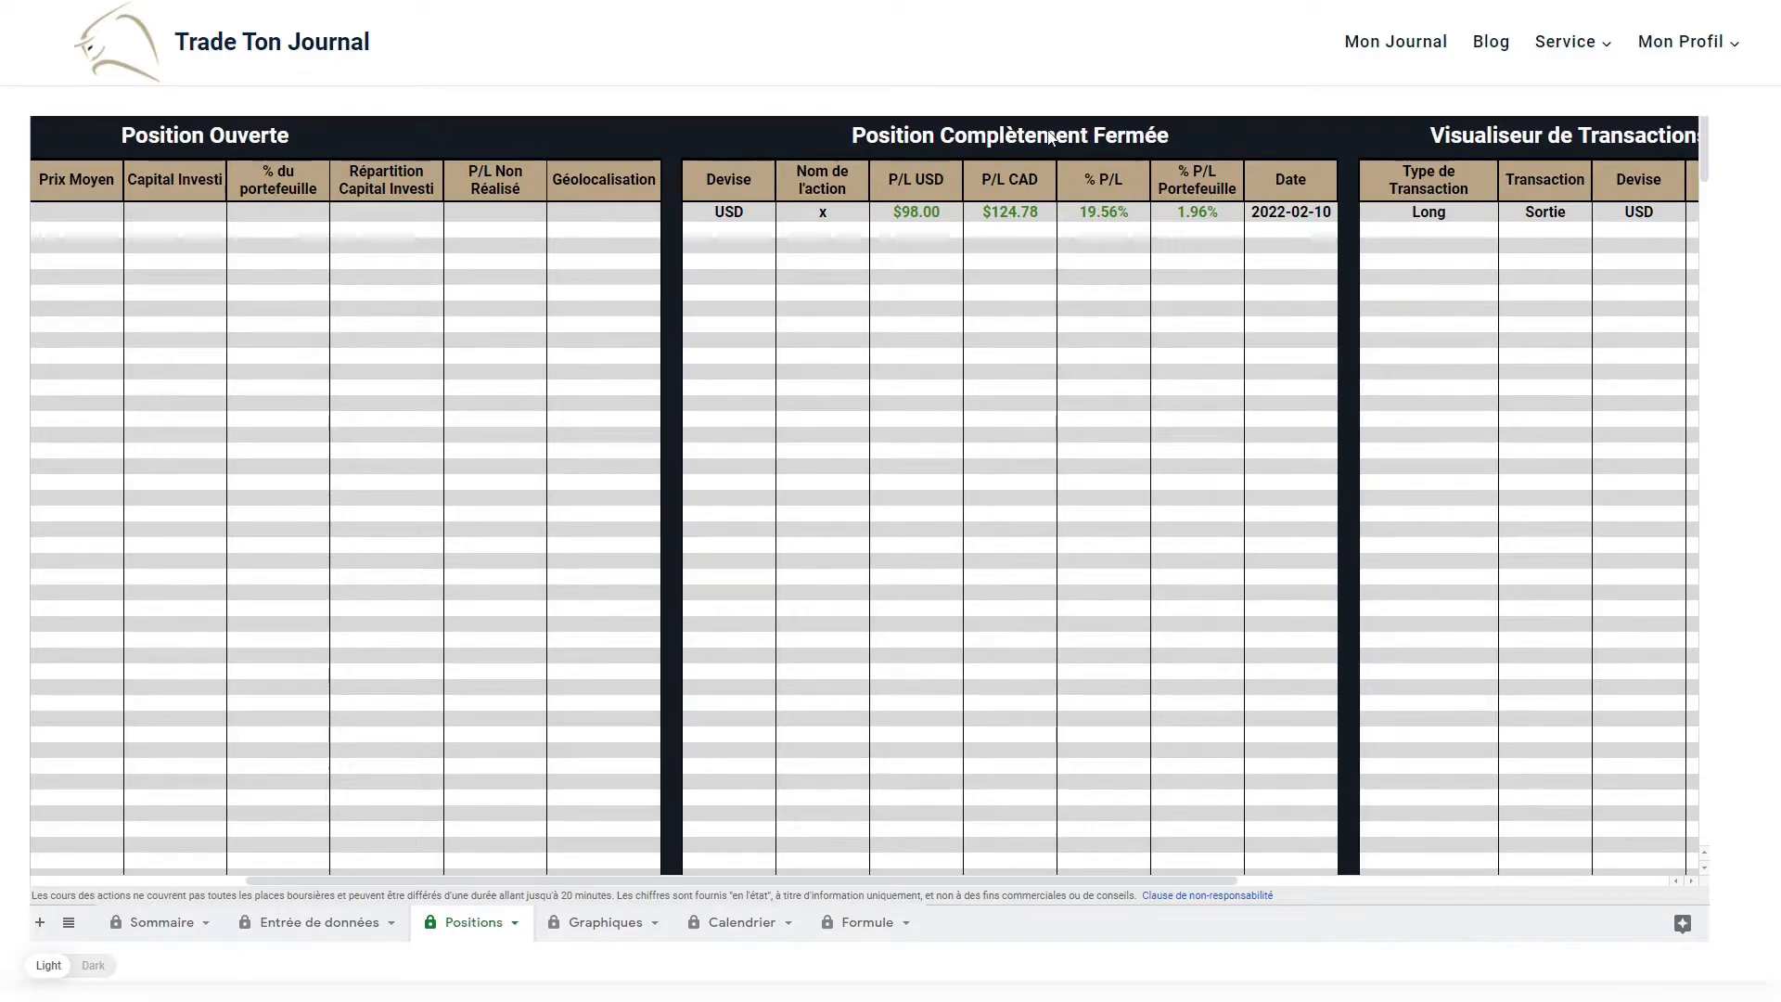
{"action": "left_click", "coordinate": [719, 215]}
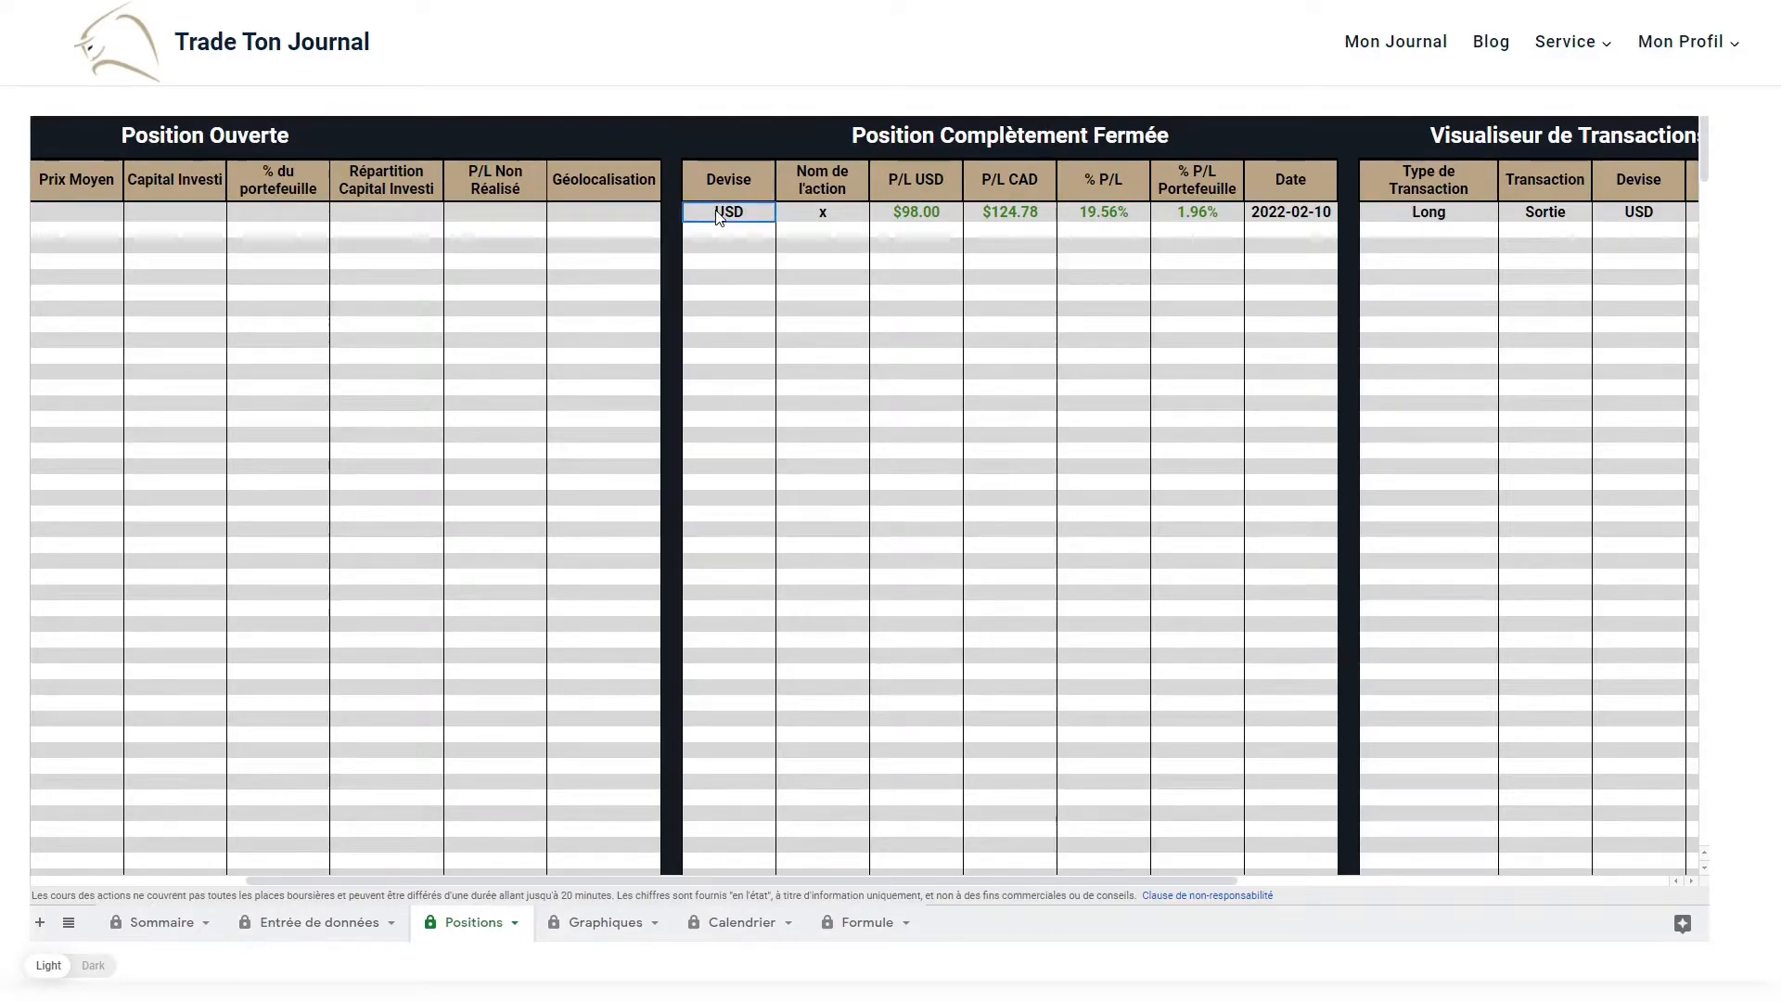
{"action": "left_click", "coordinate": [846, 216]}
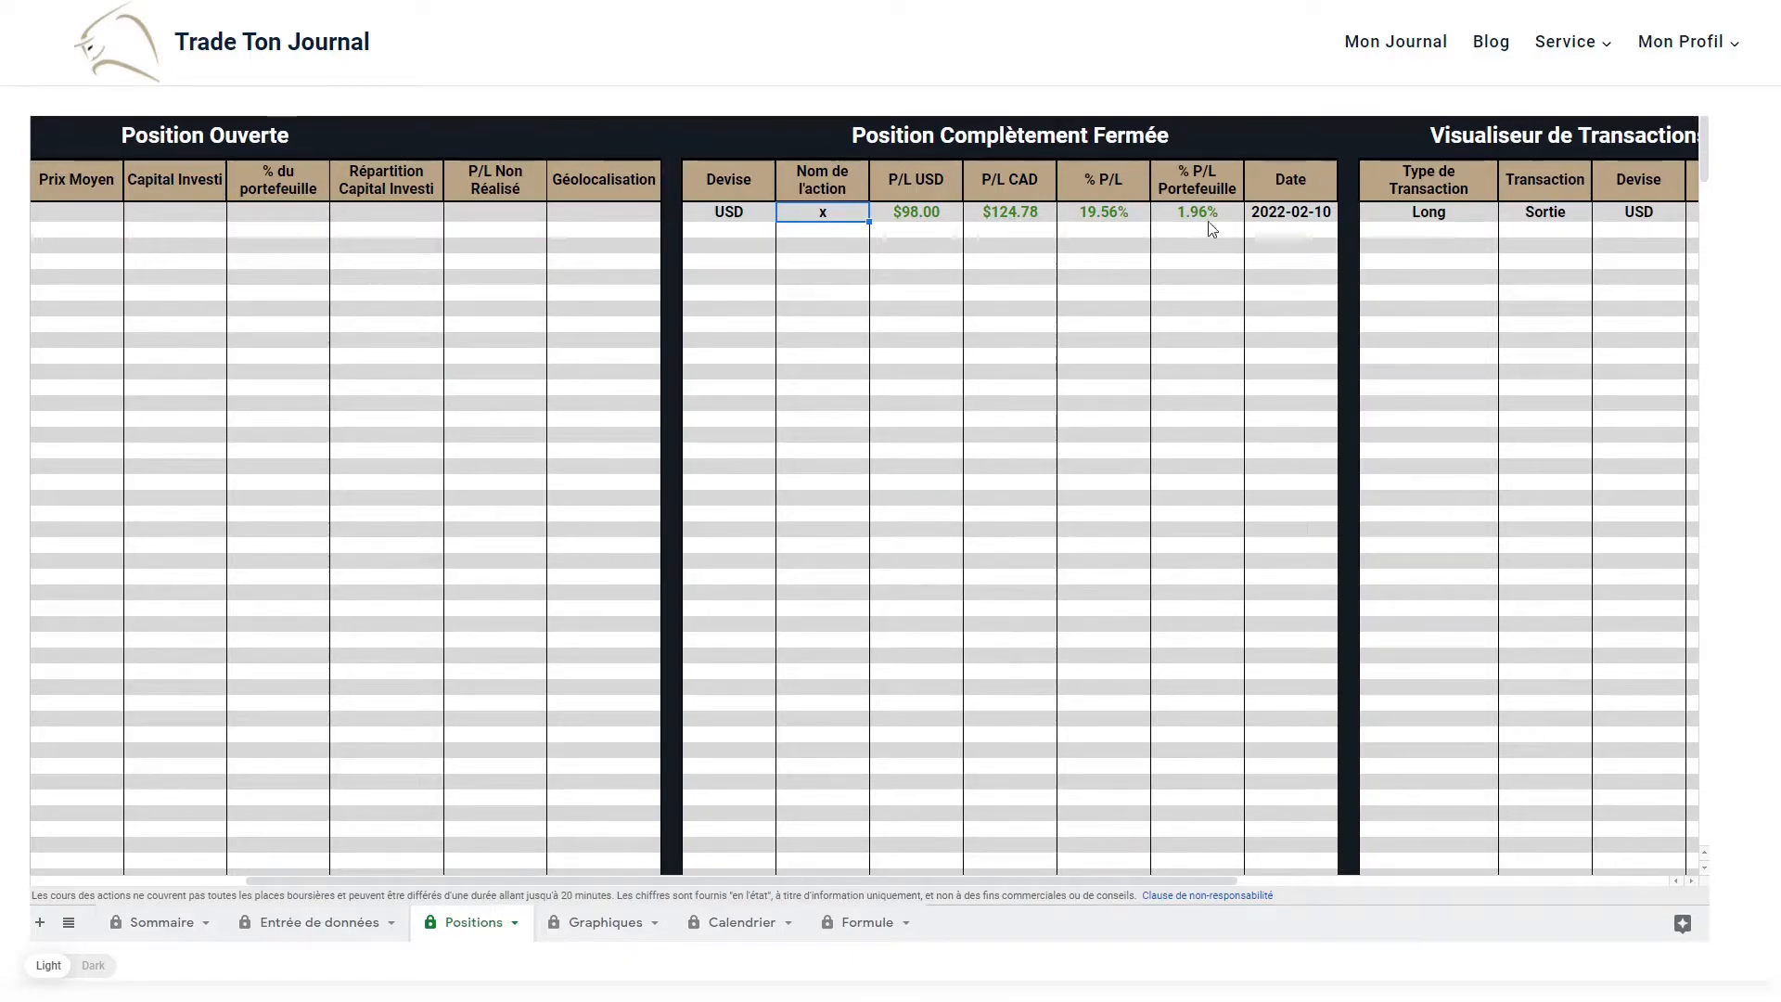
Return to the Entrée de données sheet and start the third row as a Long transaction, Entrée, in CAD.
{"action": "left_click", "coordinate": [321, 923]}
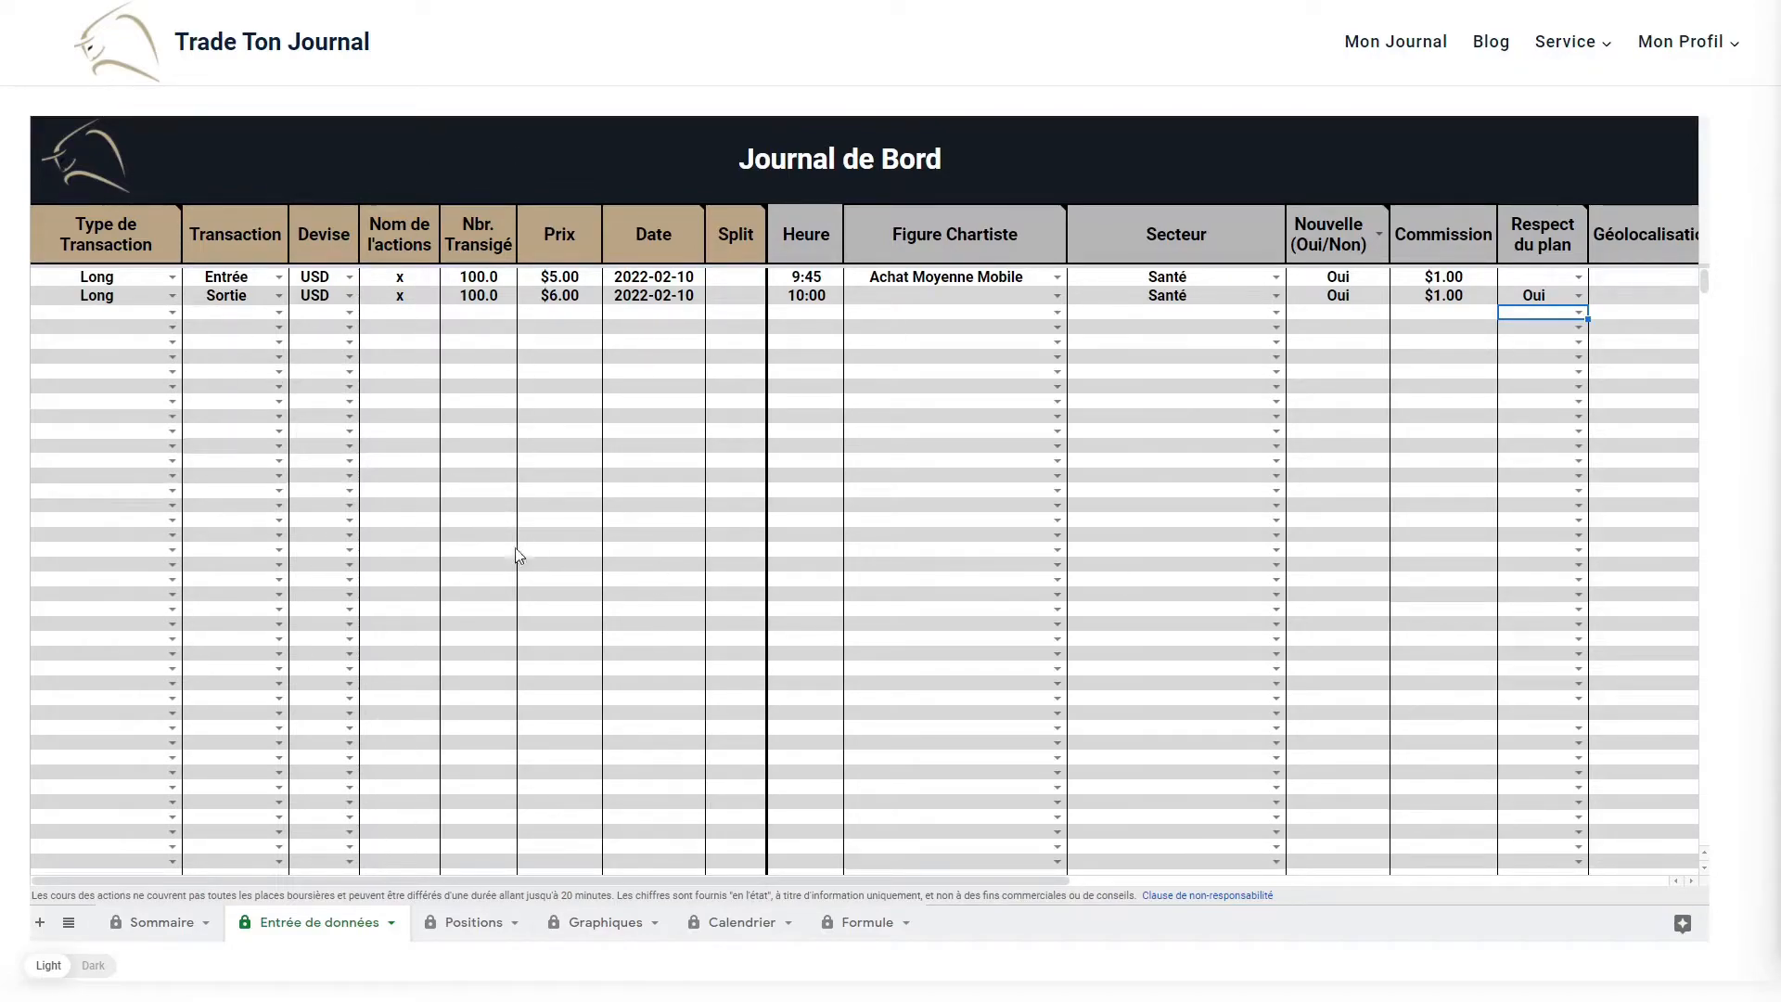
{"action": "double_click", "coordinate": [146, 315]}
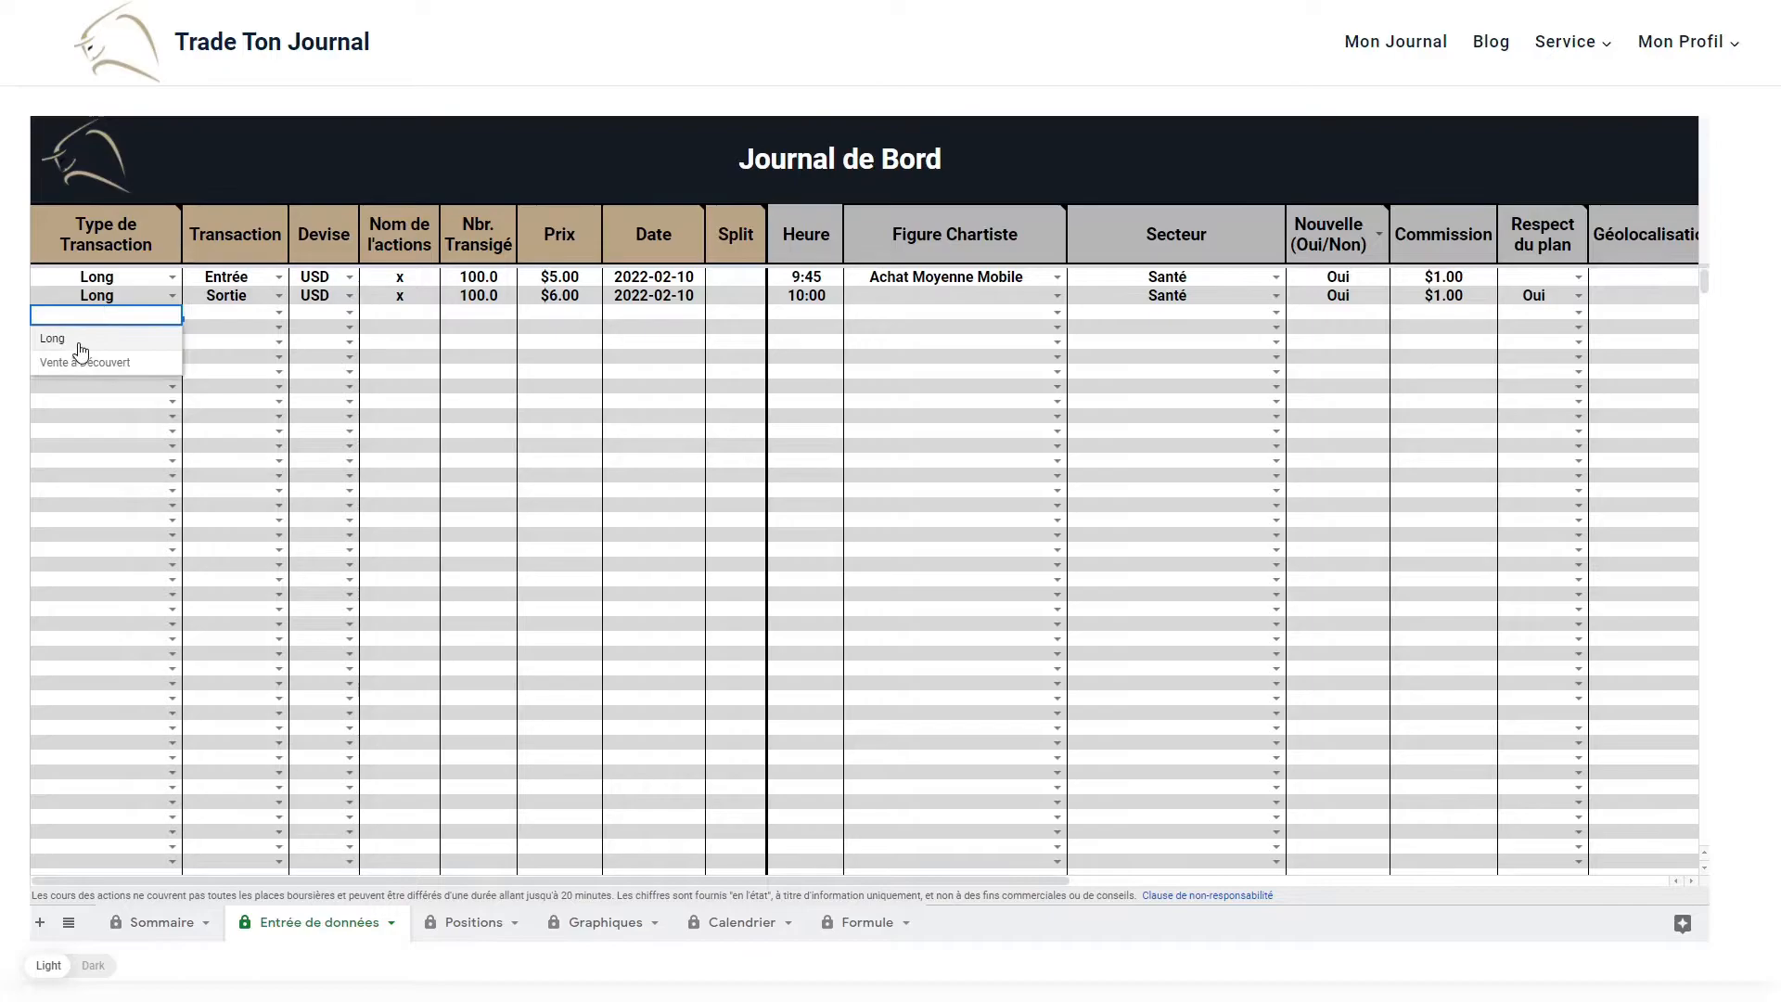
{"action": "left_click", "coordinate": [81, 345]}
{"action": "double_click", "coordinate": [237, 316]}
{"action": "left_click", "coordinate": [243, 338]}
{"action": "double_click", "coordinate": [346, 316]}
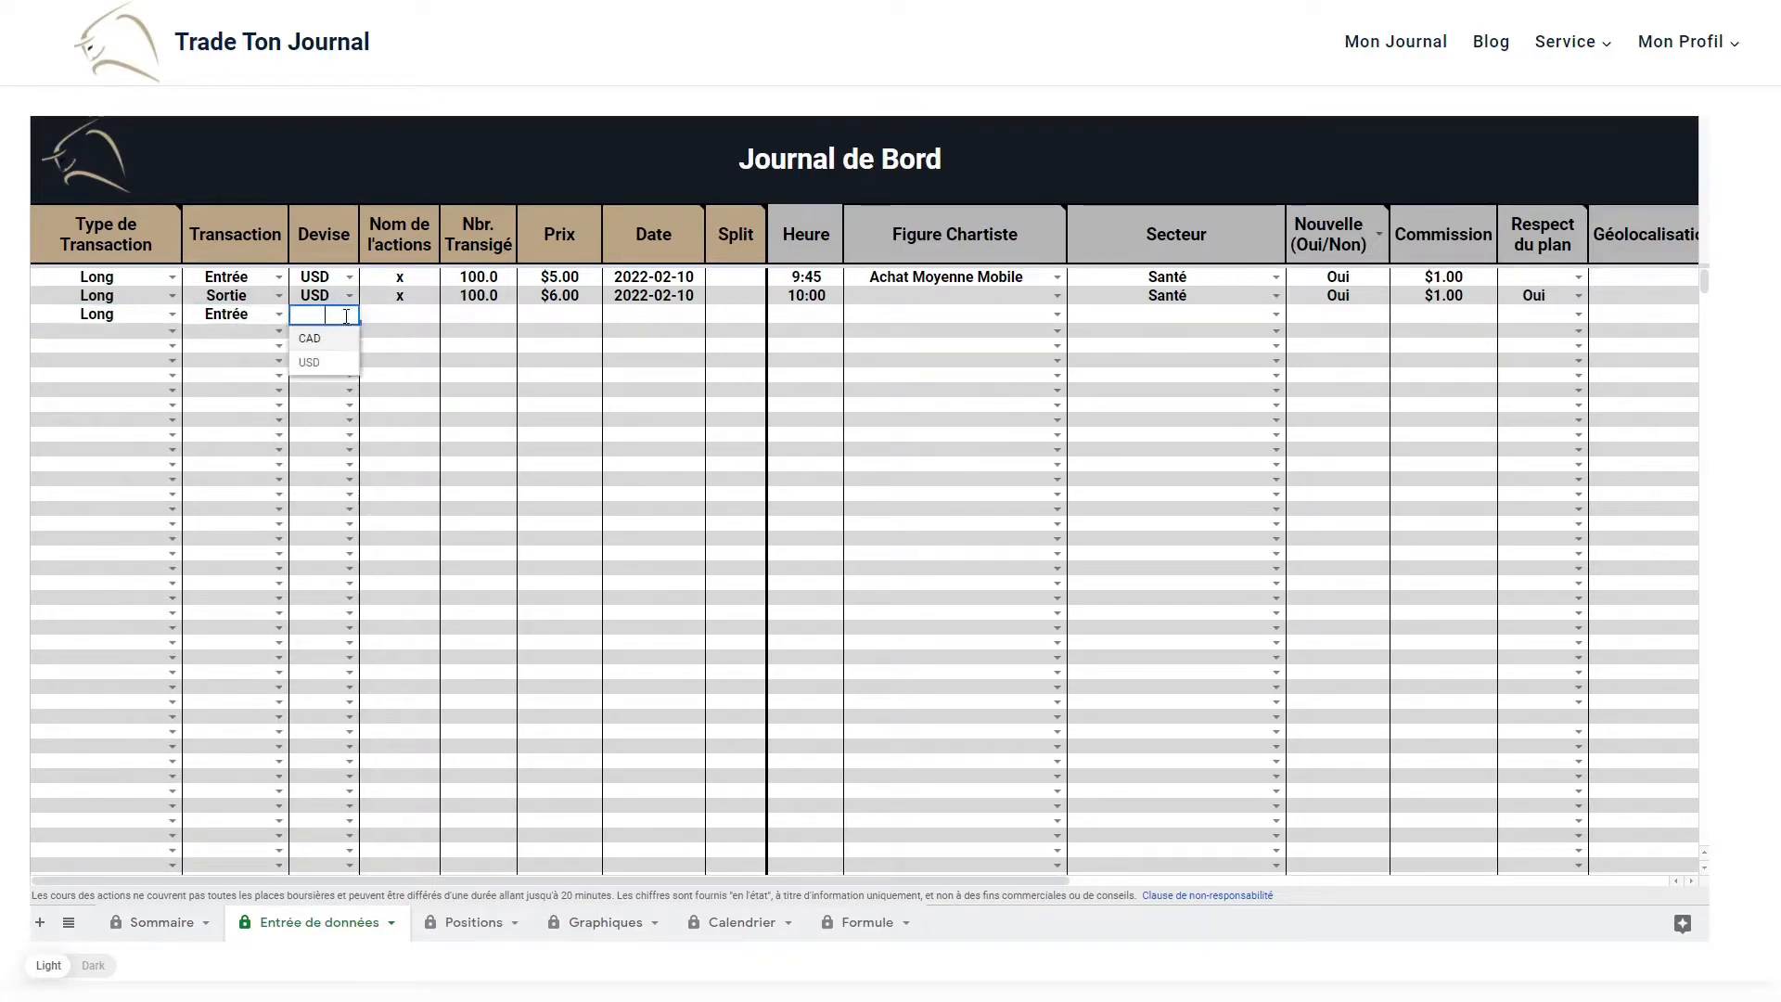
{"action": "left_click", "coordinate": [334, 350]}
Enter stock t in the third row with 50 shares at $20.00, dated 2022-02-15.
{"action": "left_click", "coordinate": [399, 316]}
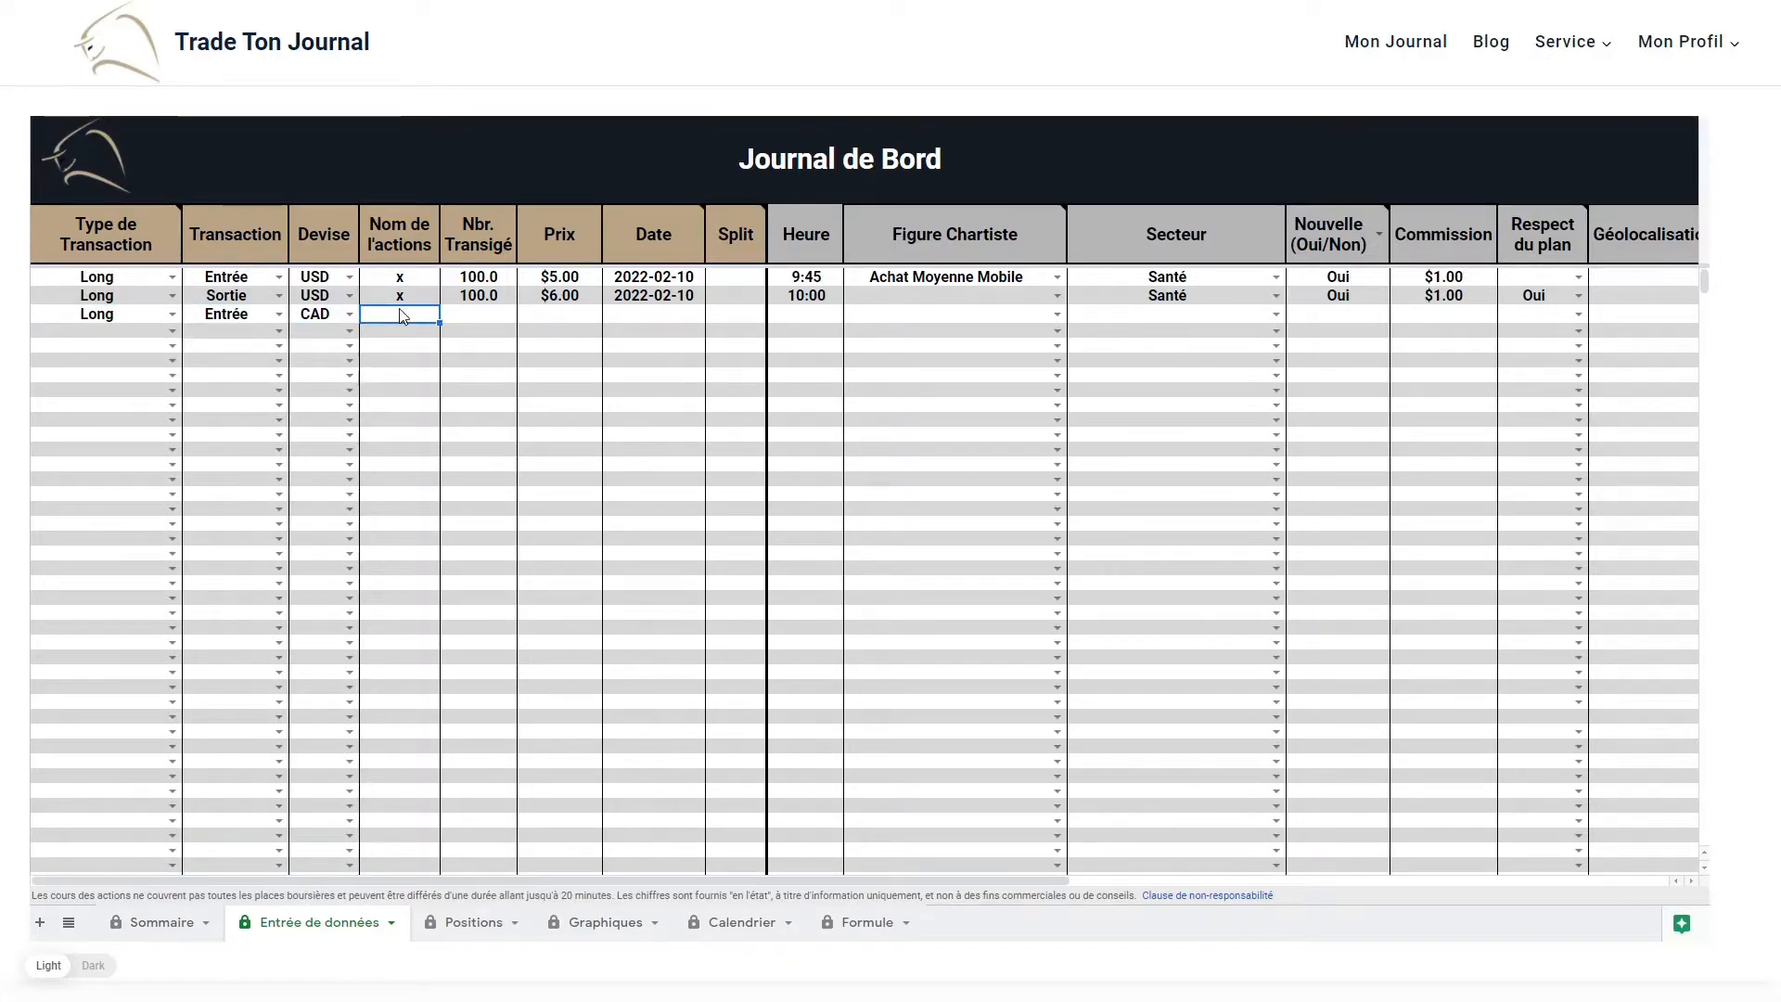
{"action": "key", "text": "Tab"}
{"action": "type", "text": "50"}
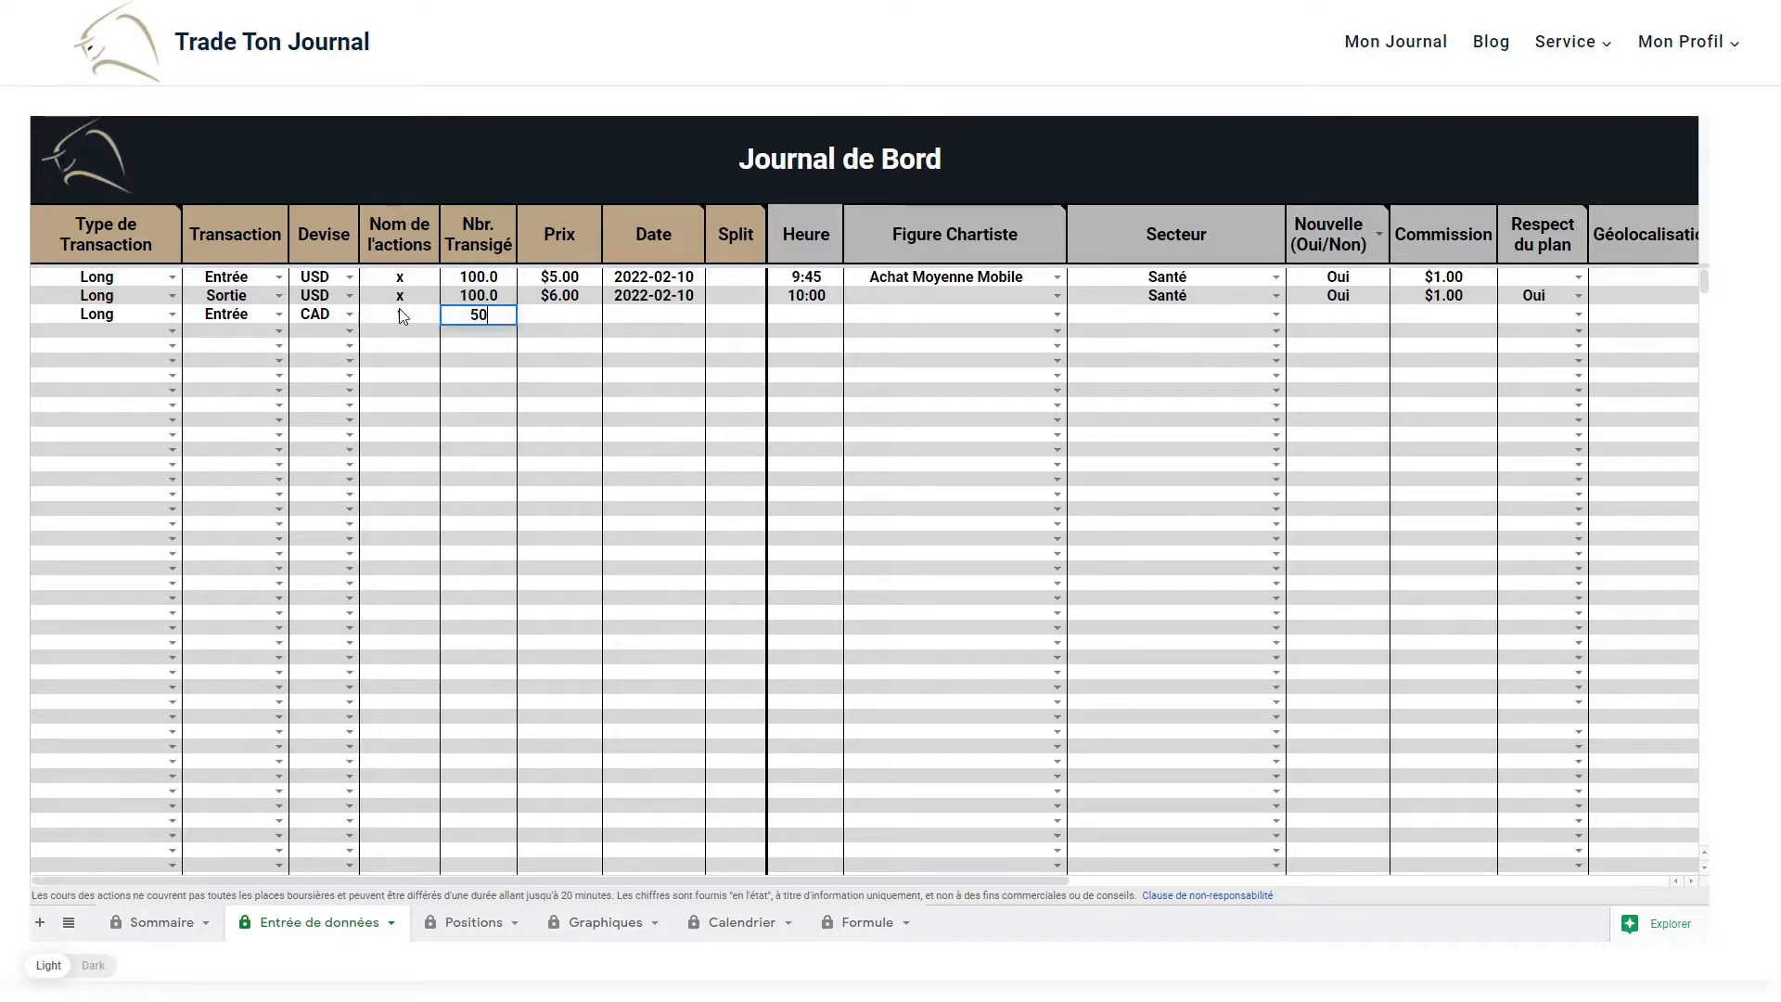
{"action": "key", "text": "Tab"}
{"action": "type", "text": "20"}
{"action": "key", "text": "Tab"}
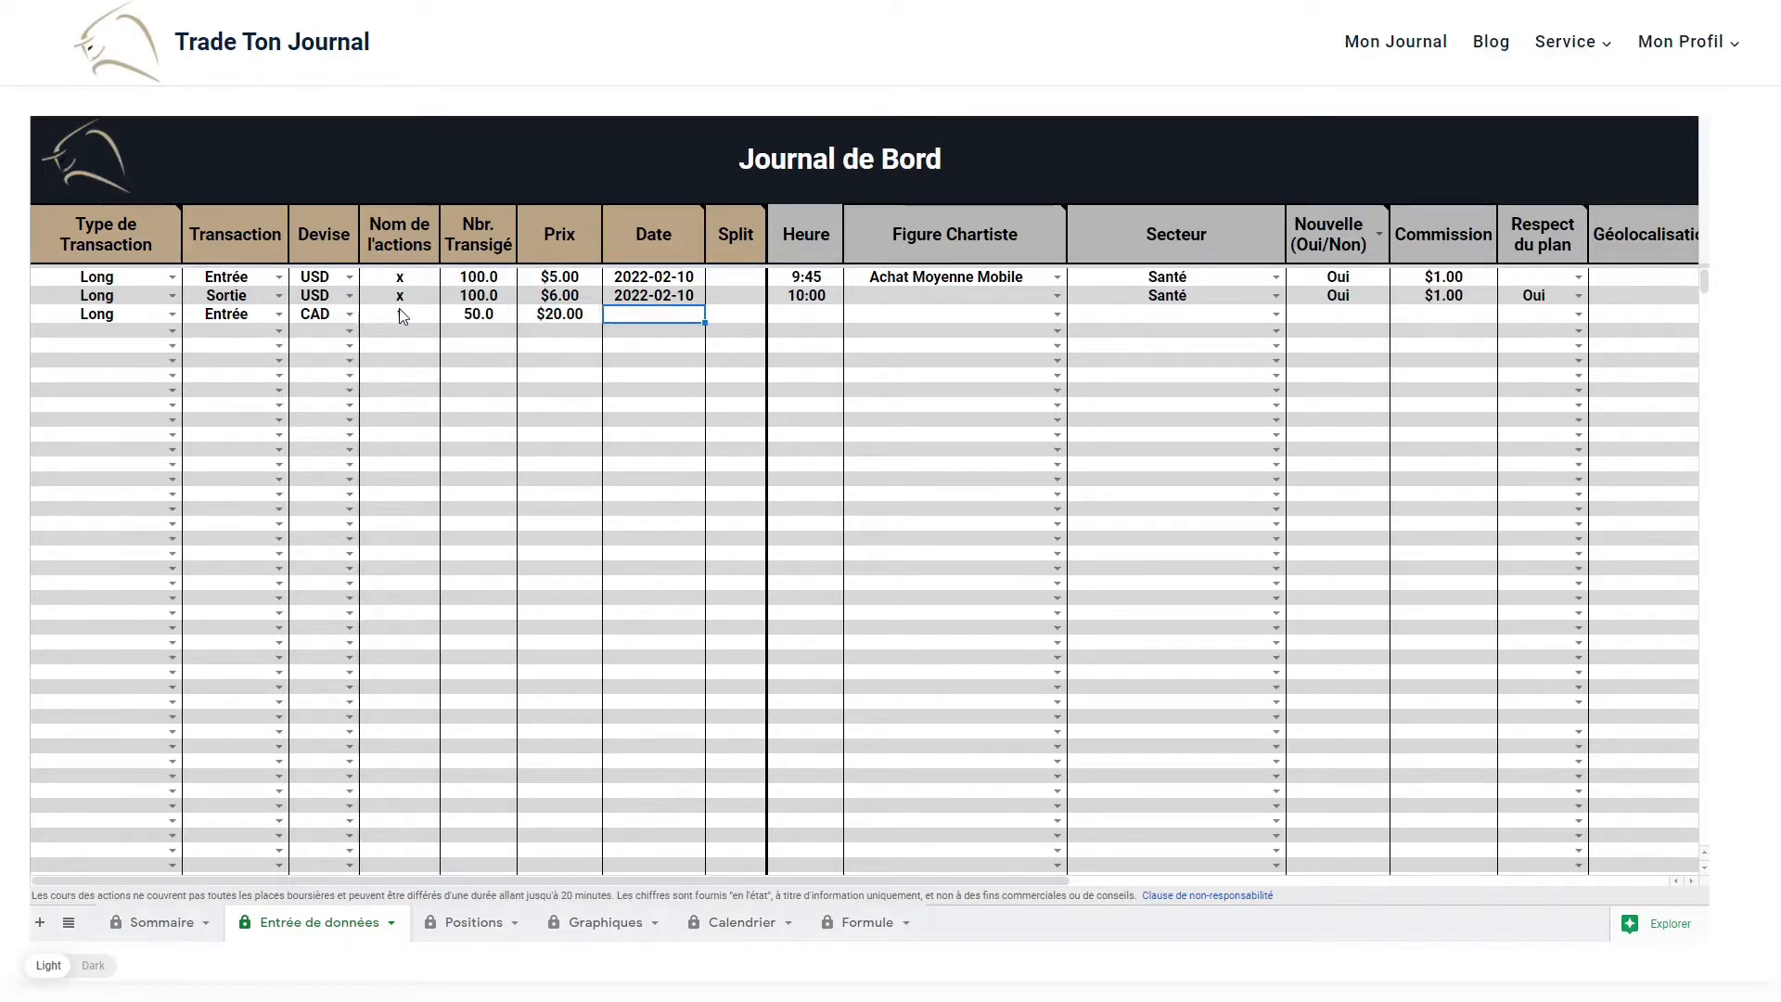
{"action": "double_click", "coordinate": [654, 314]}
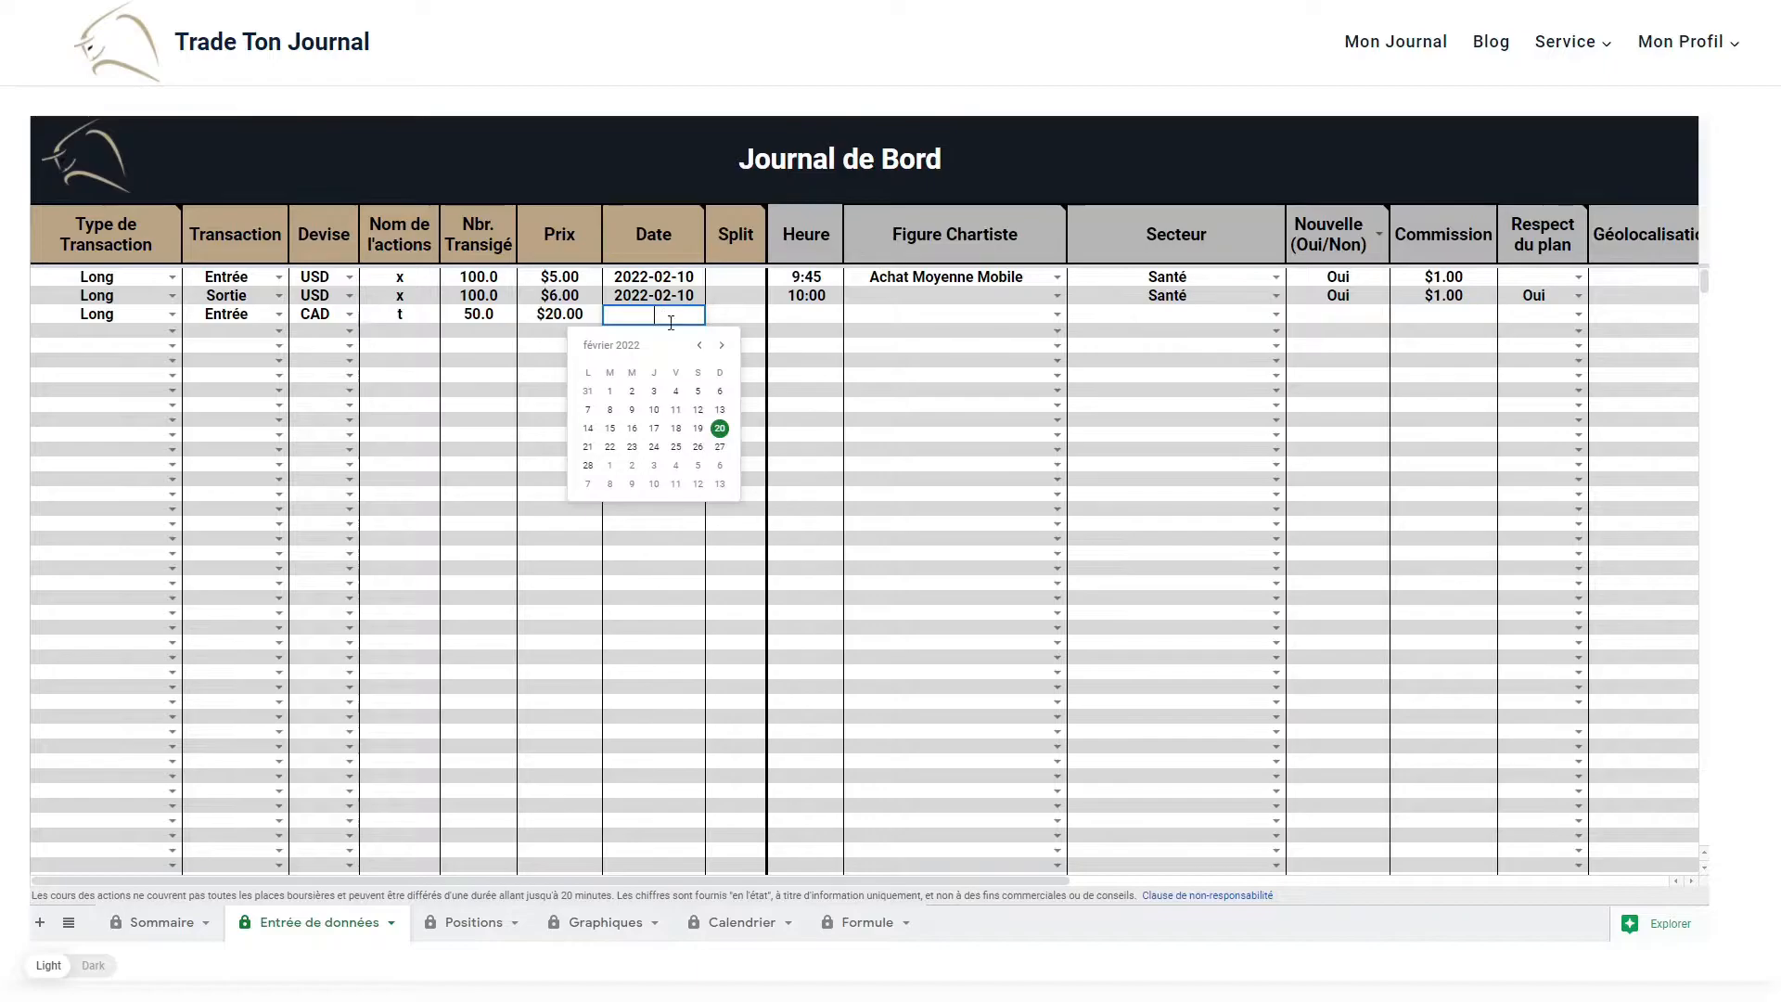
{"action": "left_click", "coordinate": [610, 429]}
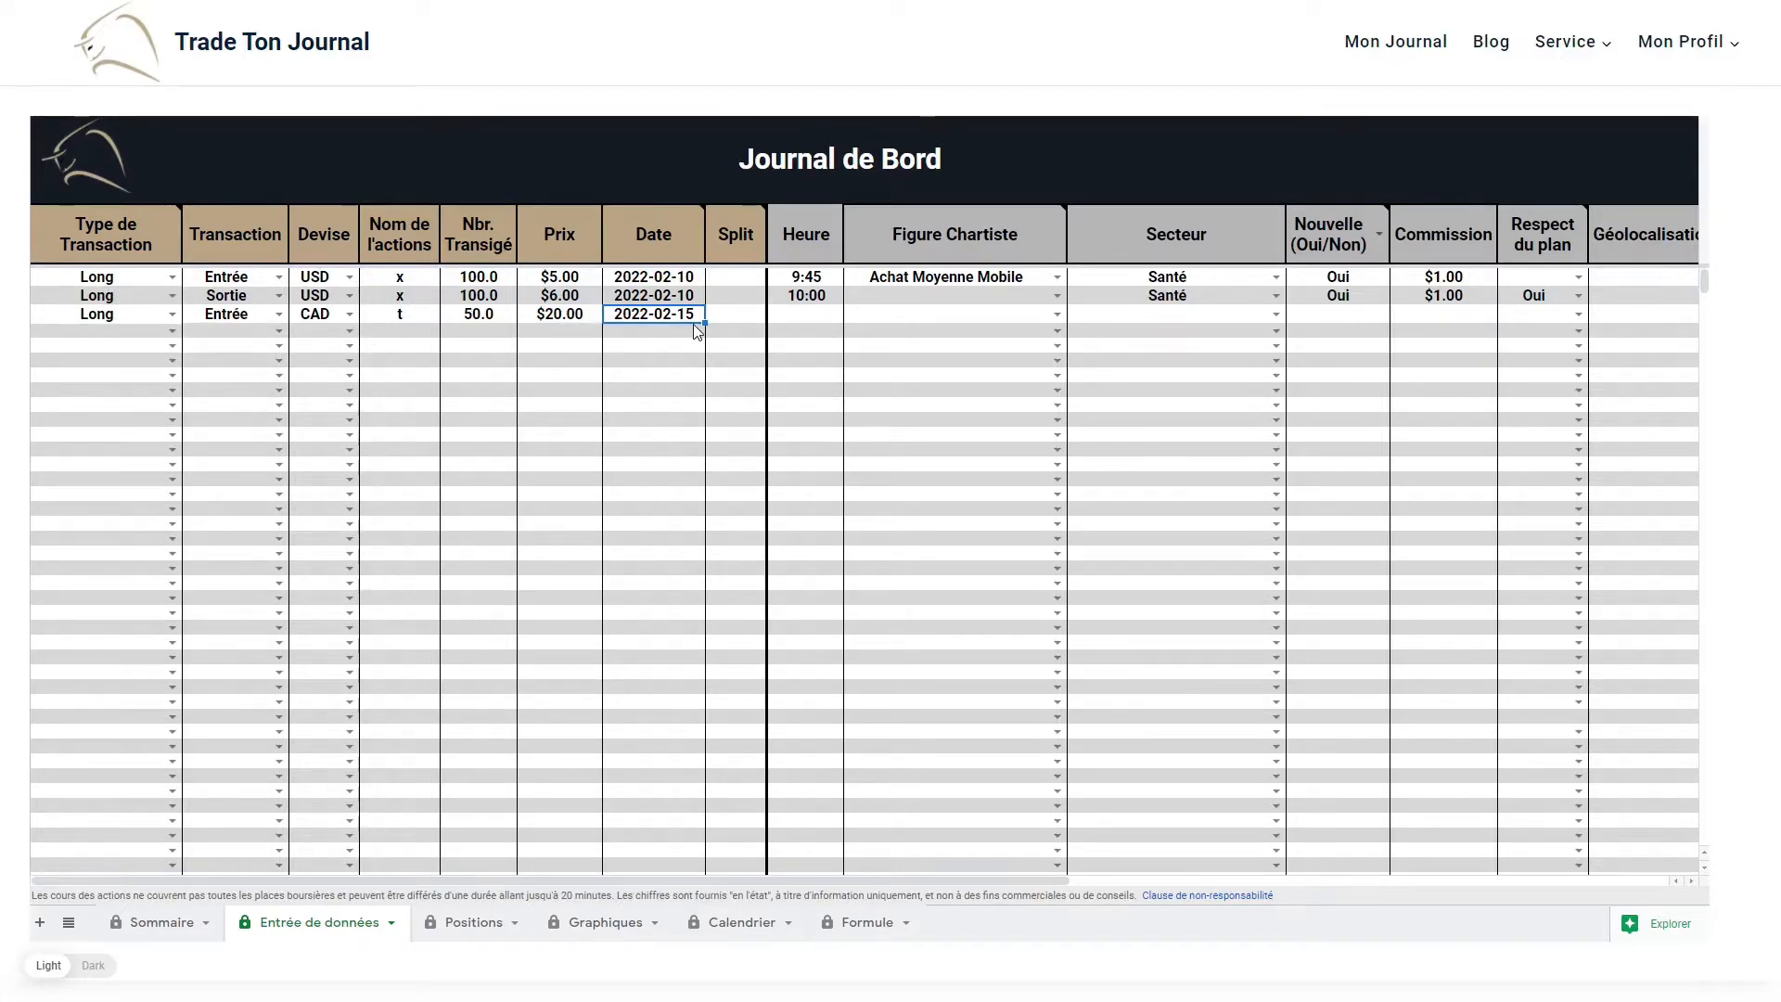
Set the third row's Figure Chartiste to Achat sur Support and its Secteur to Financière, leaving Heure blank.
{"action": "left_click", "coordinate": [814, 318]}
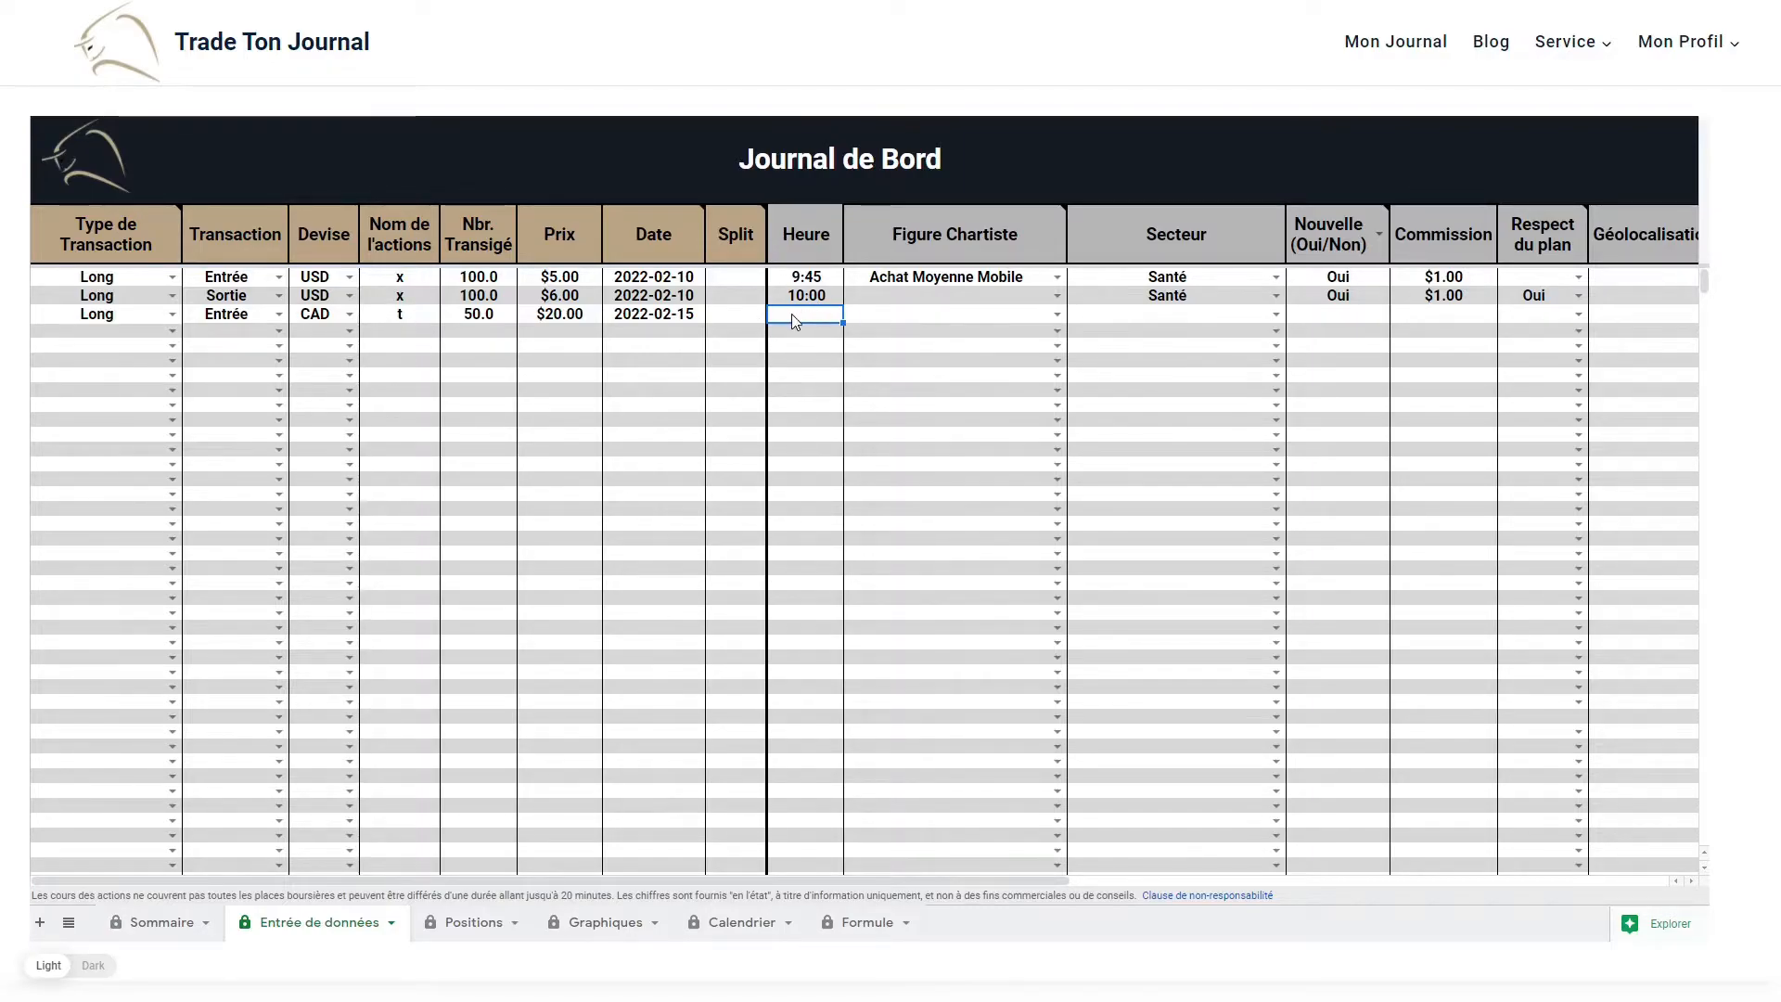
{"action": "left_click", "coordinate": [1057, 314]}
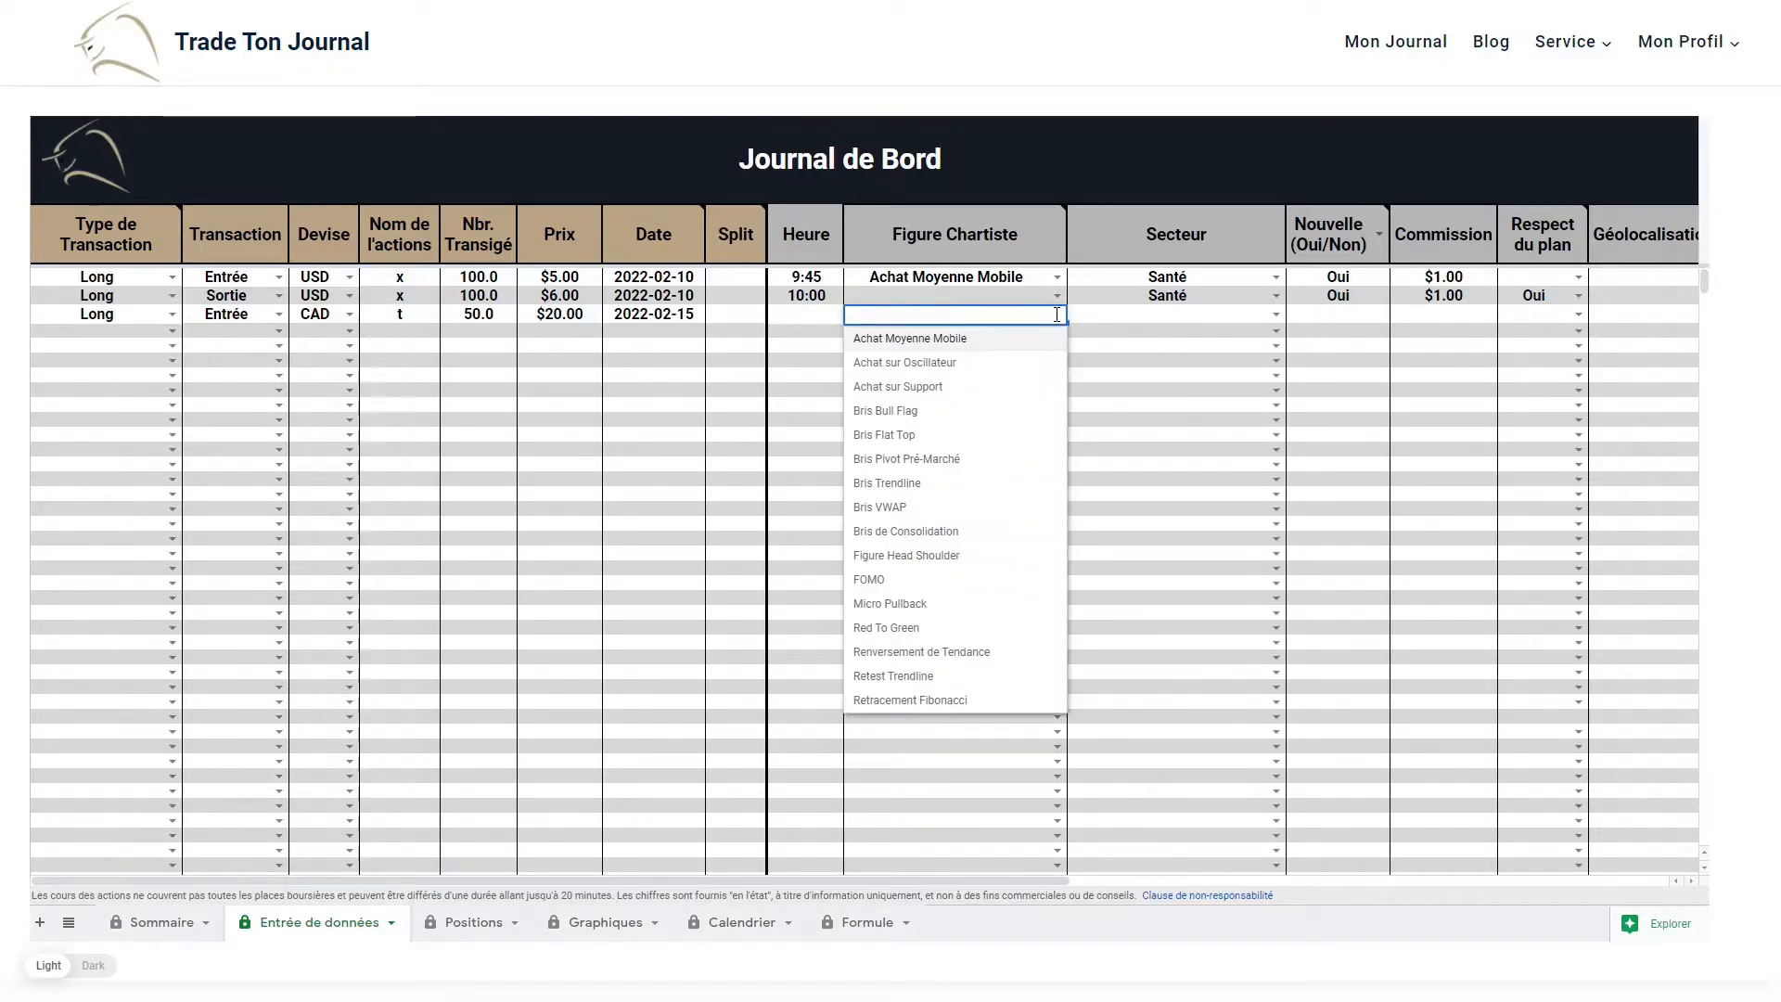
{"action": "left_click", "coordinate": [947, 388]}
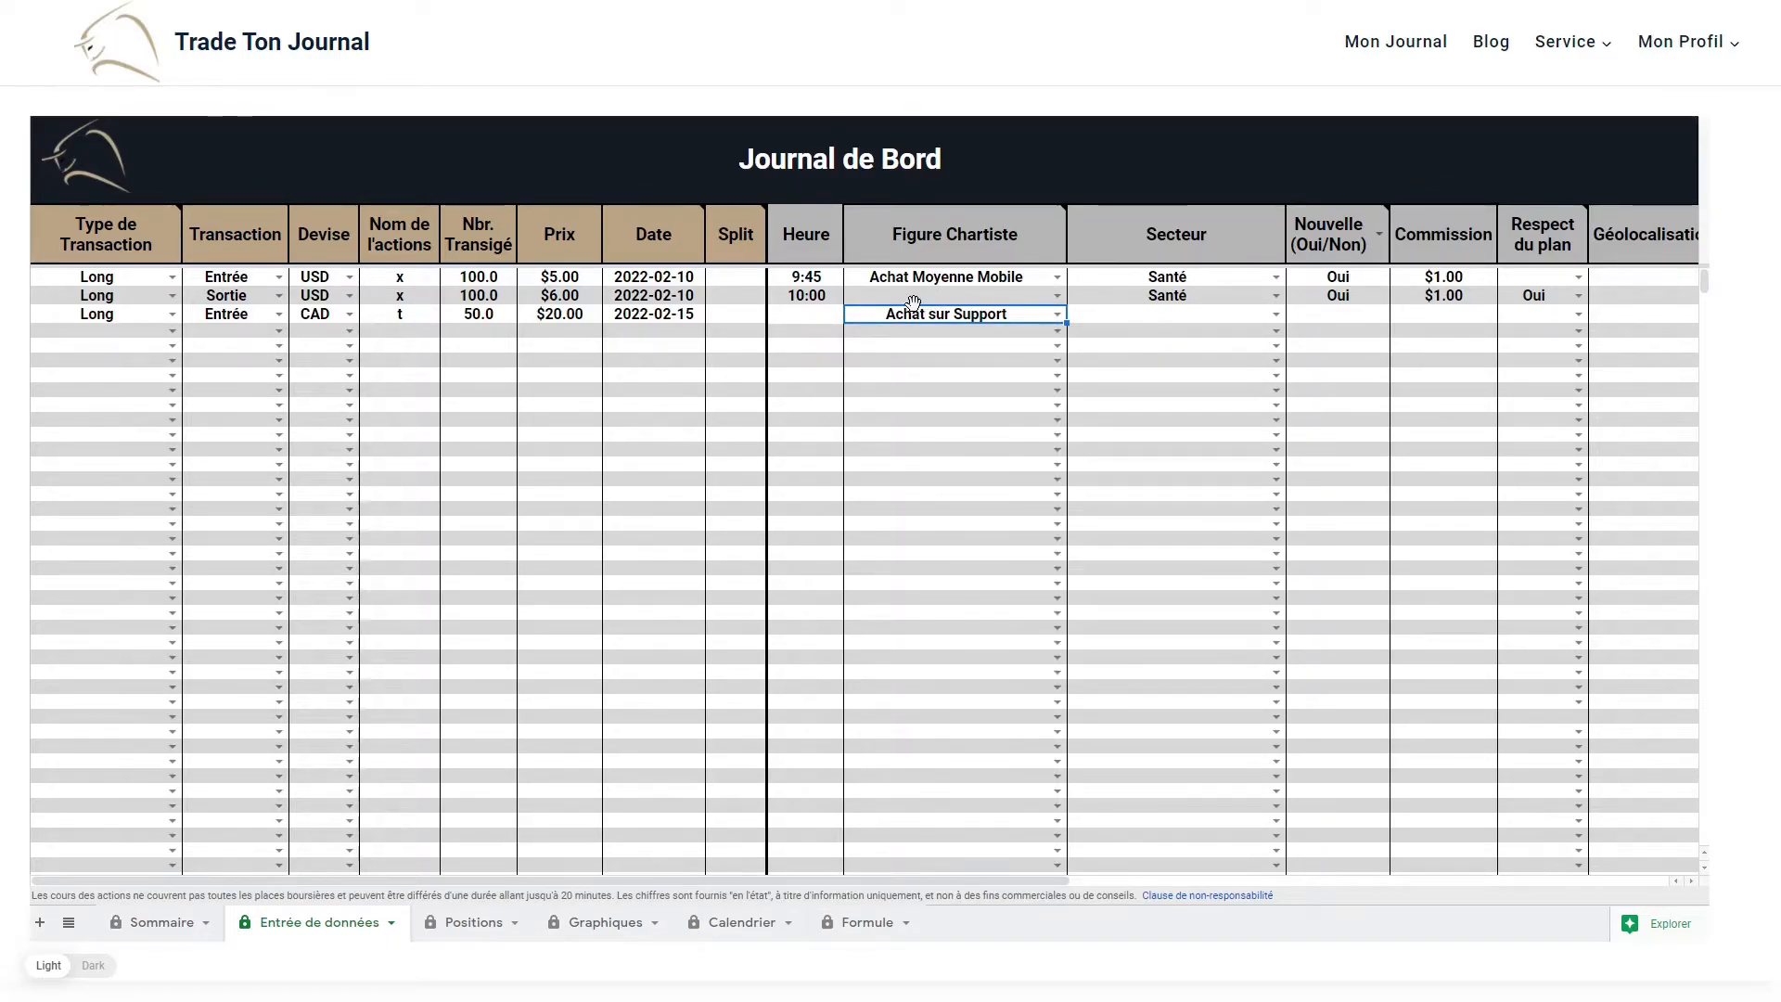
{"action": "left_click", "coordinate": [1275, 315]}
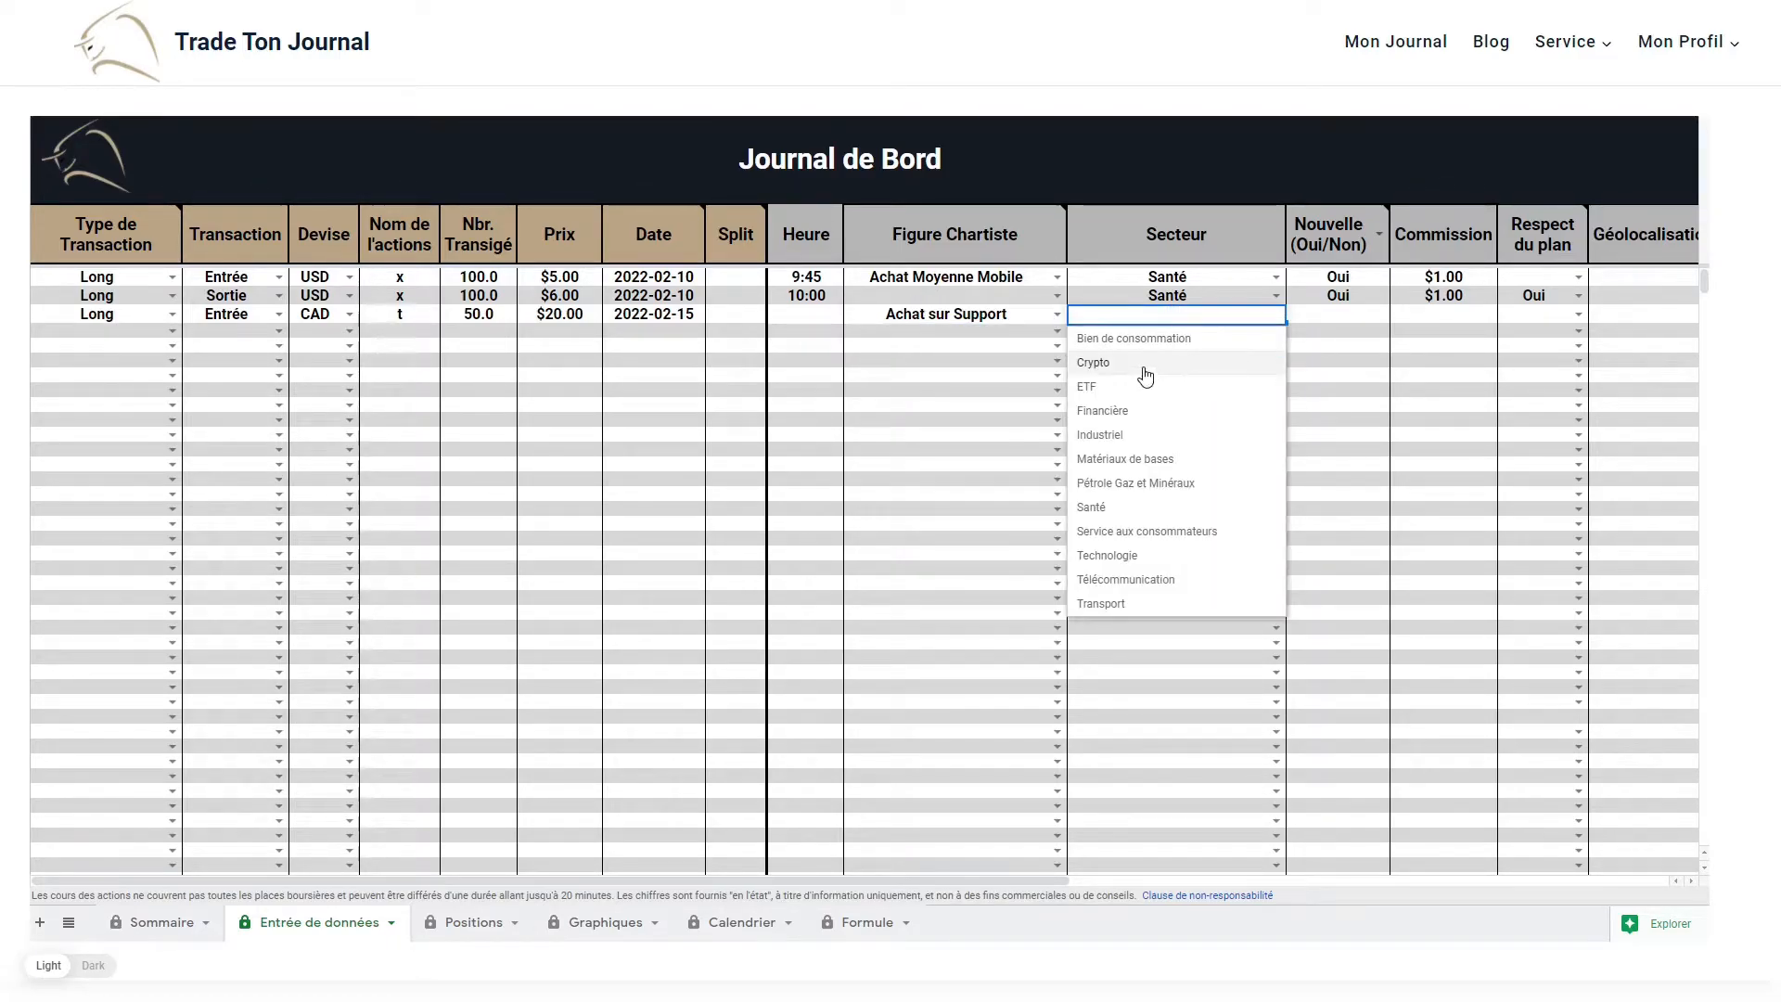
{"action": "left_click", "coordinate": [1127, 414]}
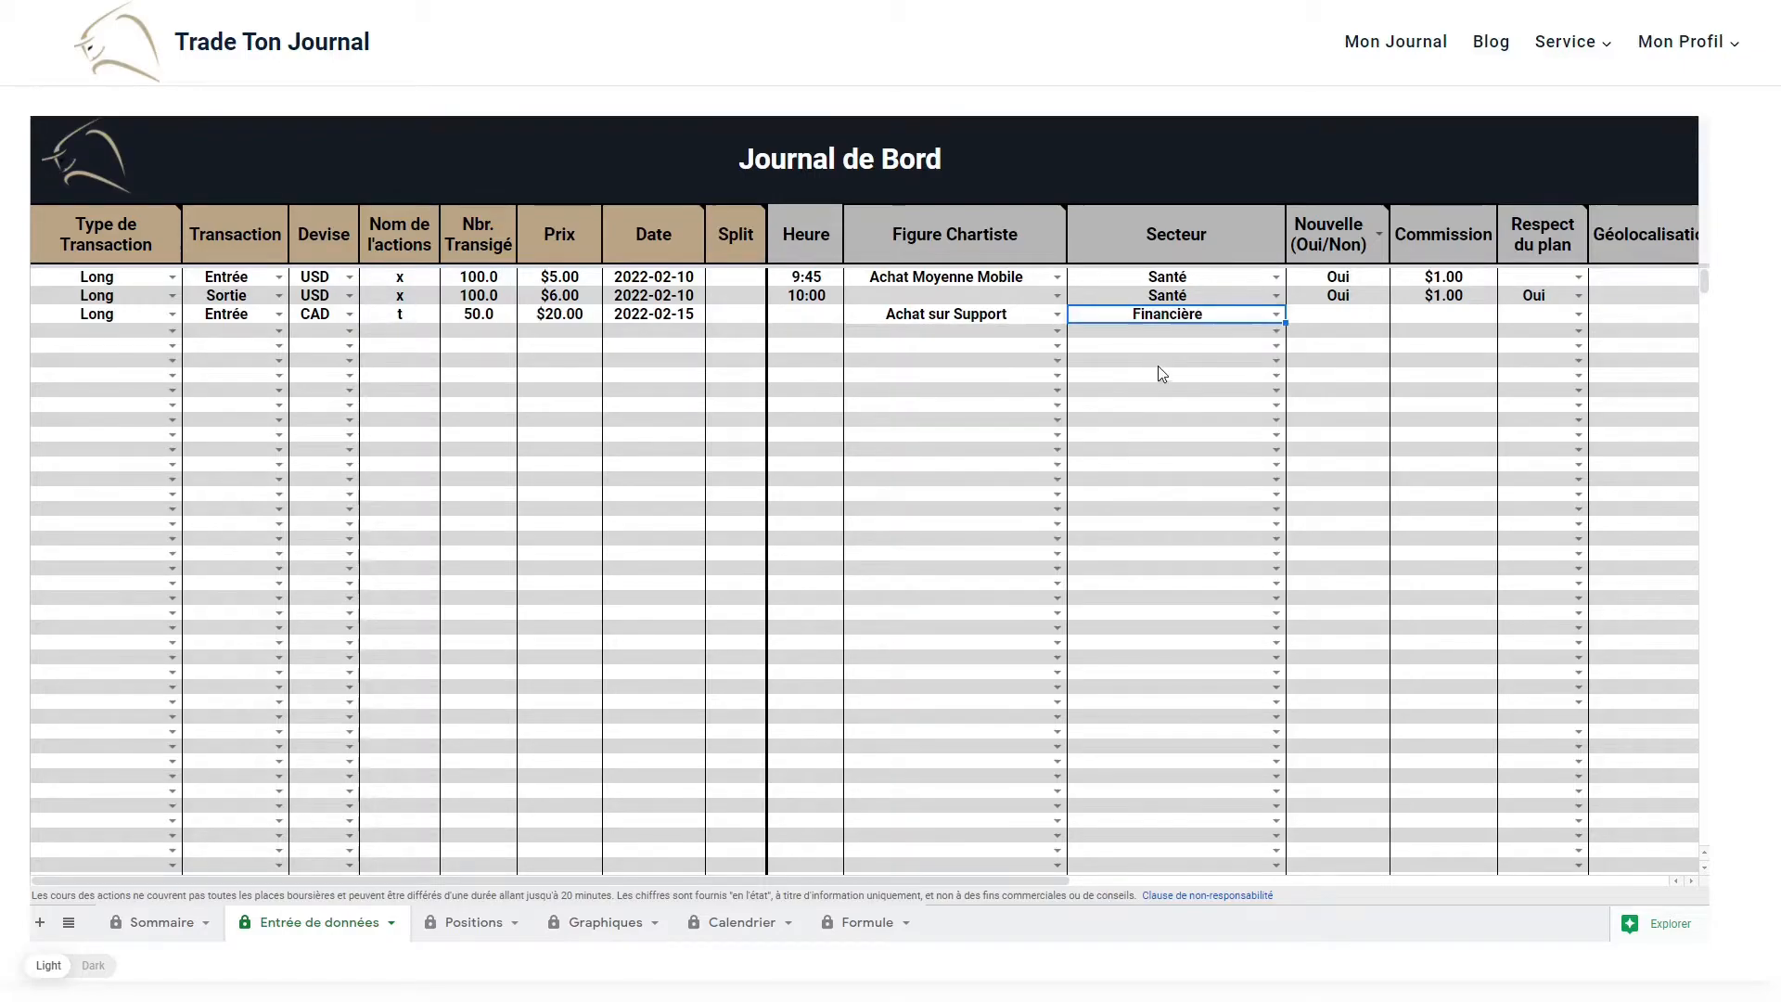
Enter Non in the third row's Nouvelle (Oui/Non) column.
{"action": "left_click", "coordinate": [1339, 313]}
{"action": "type", "text": "Non"}
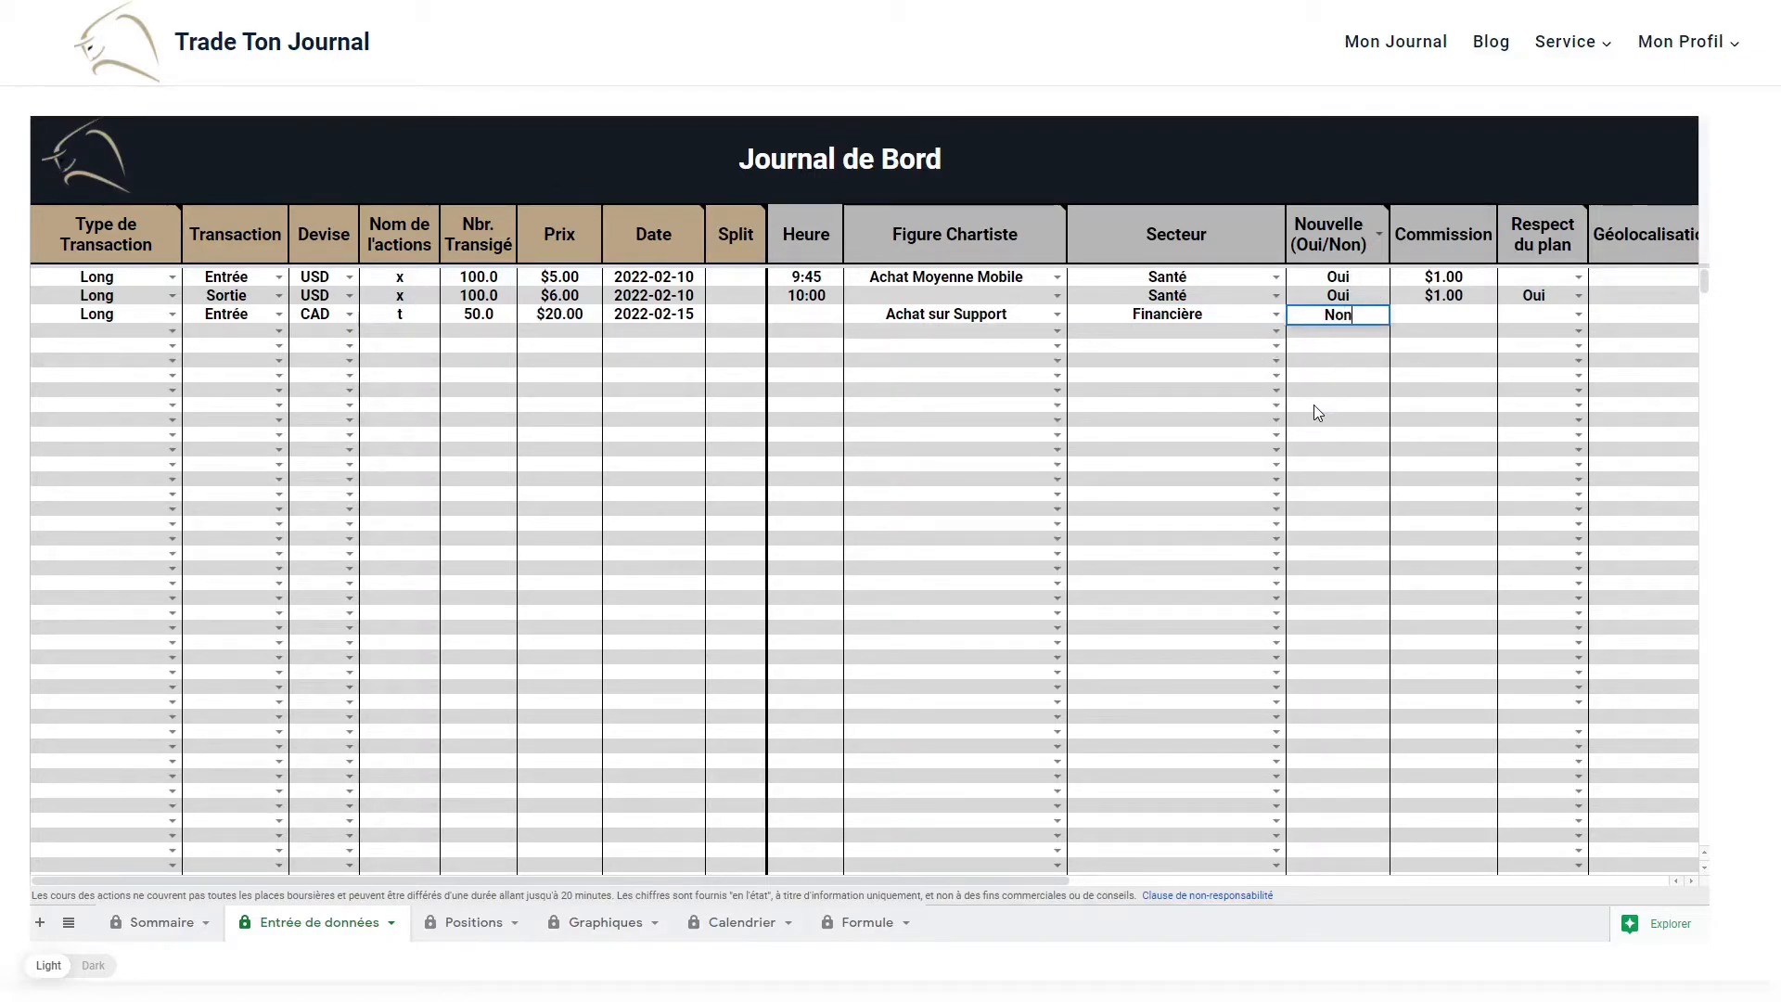
{"action": "key", "text": "Tab"}
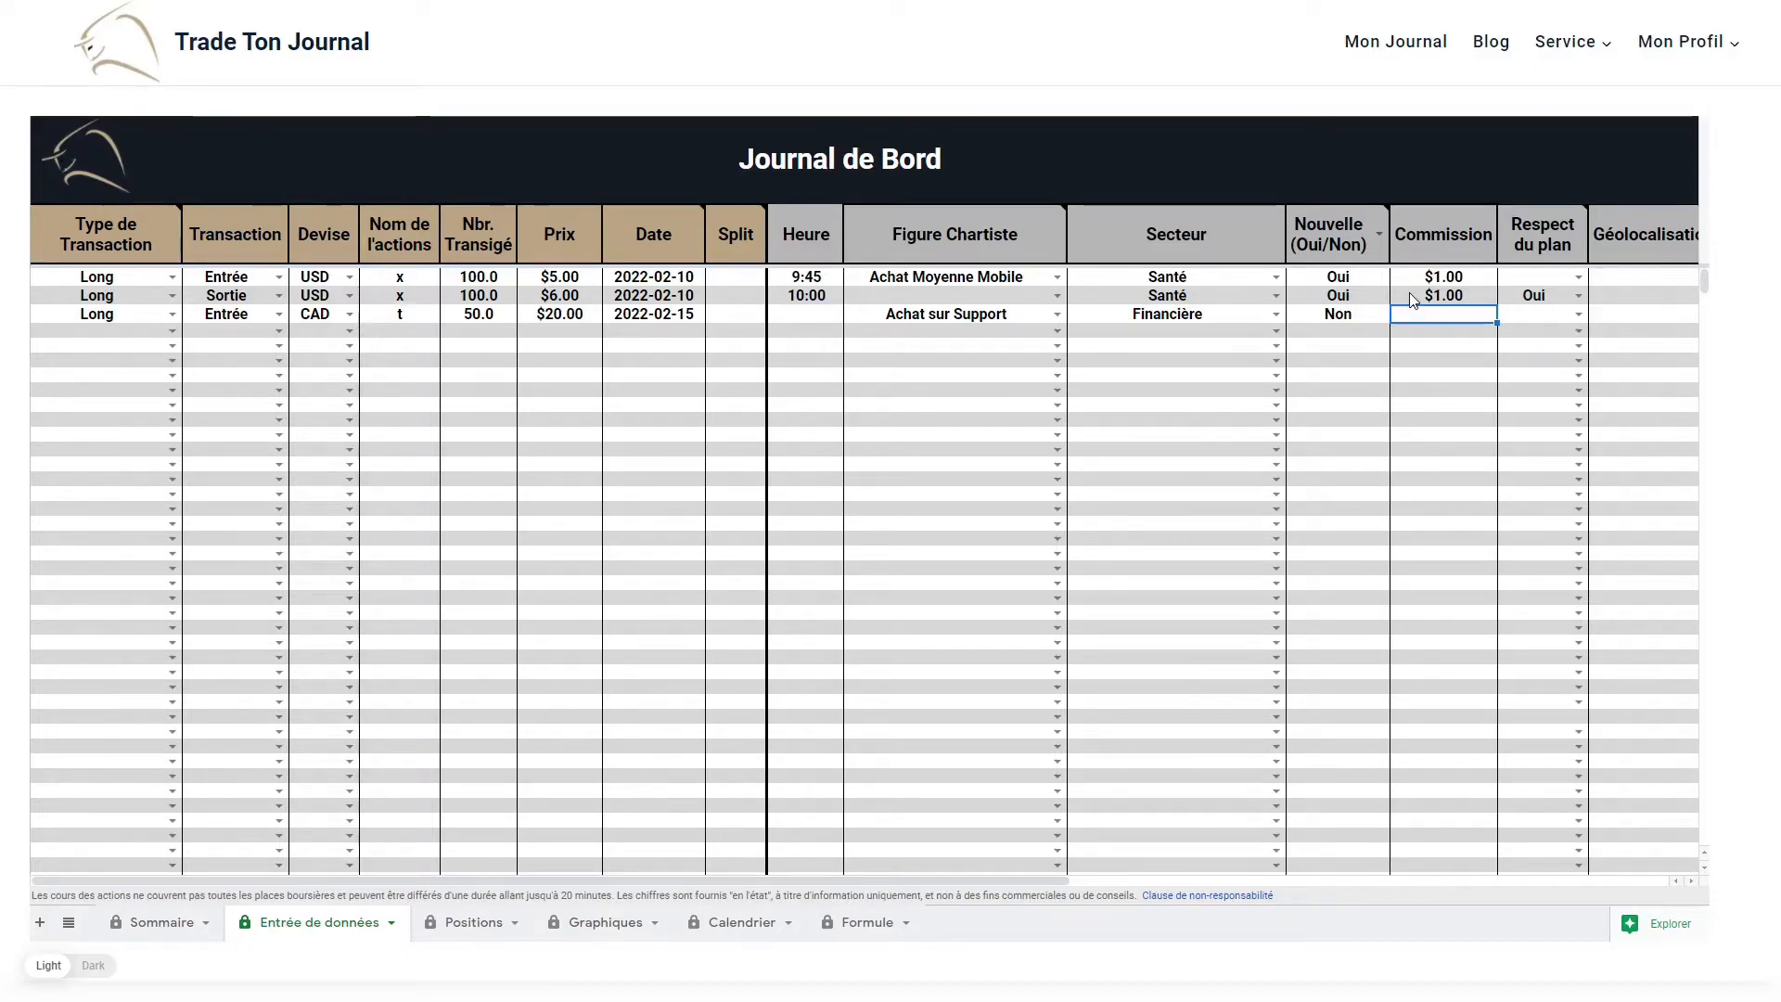
Set the third row's Commission to $1.00, leaving Respect du plan blank.
{"action": "type", "text": "1"}
{"action": "key", "text": "Tab"}
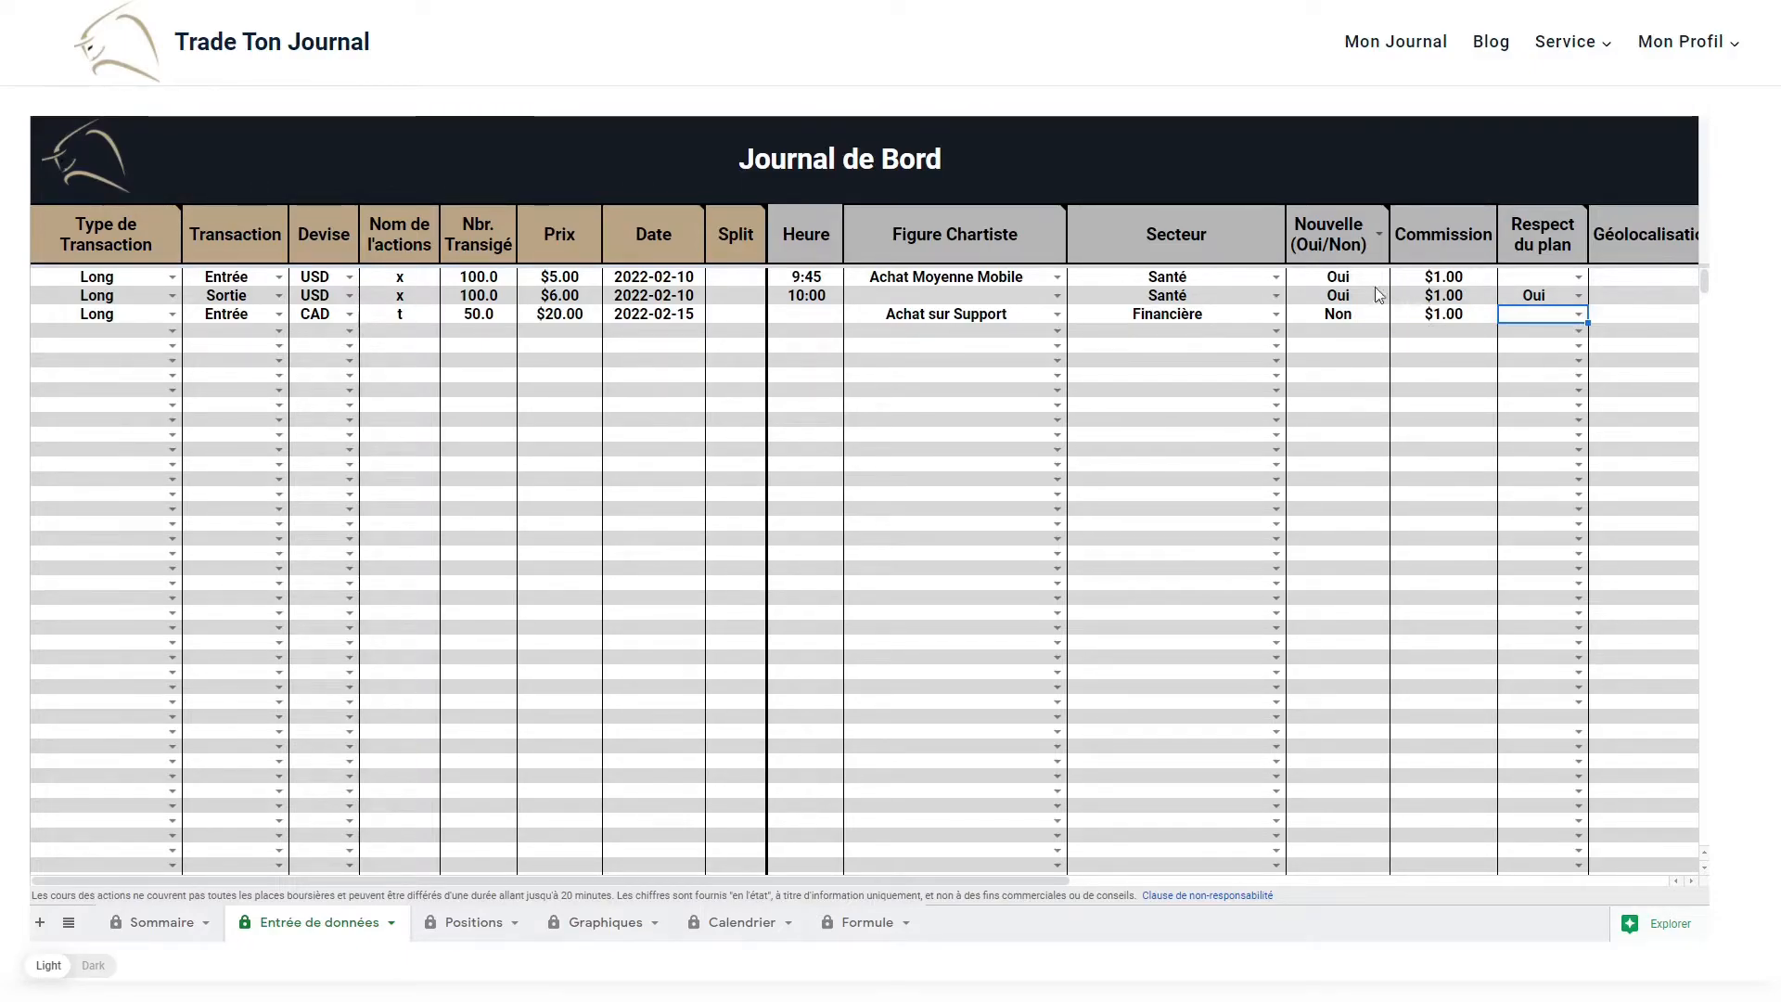
{"action": "key", "text": "Return"}
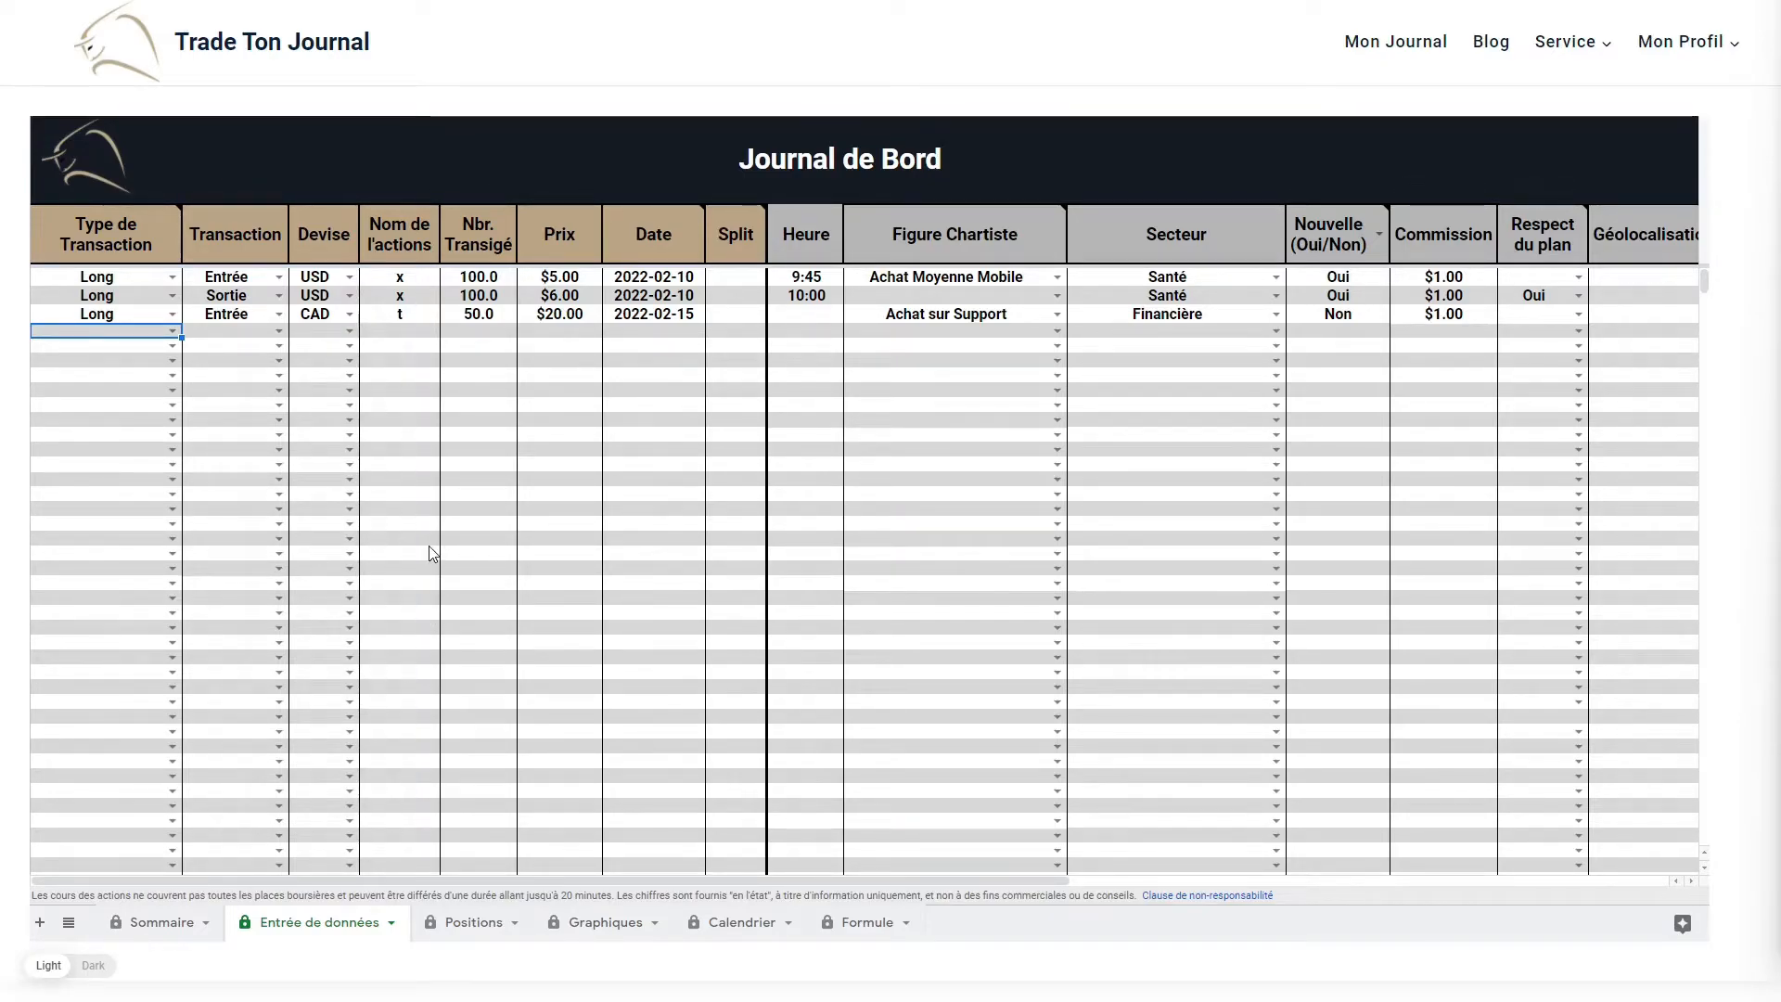
Start the fourth row as a Long transaction, Sortie, in CAD.
{"action": "double_click", "coordinate": [179, 334]}
{"action": "left_click", "coordinate": [130, 358]}
{"action": "double_click", "coordinate": [275, 334]}
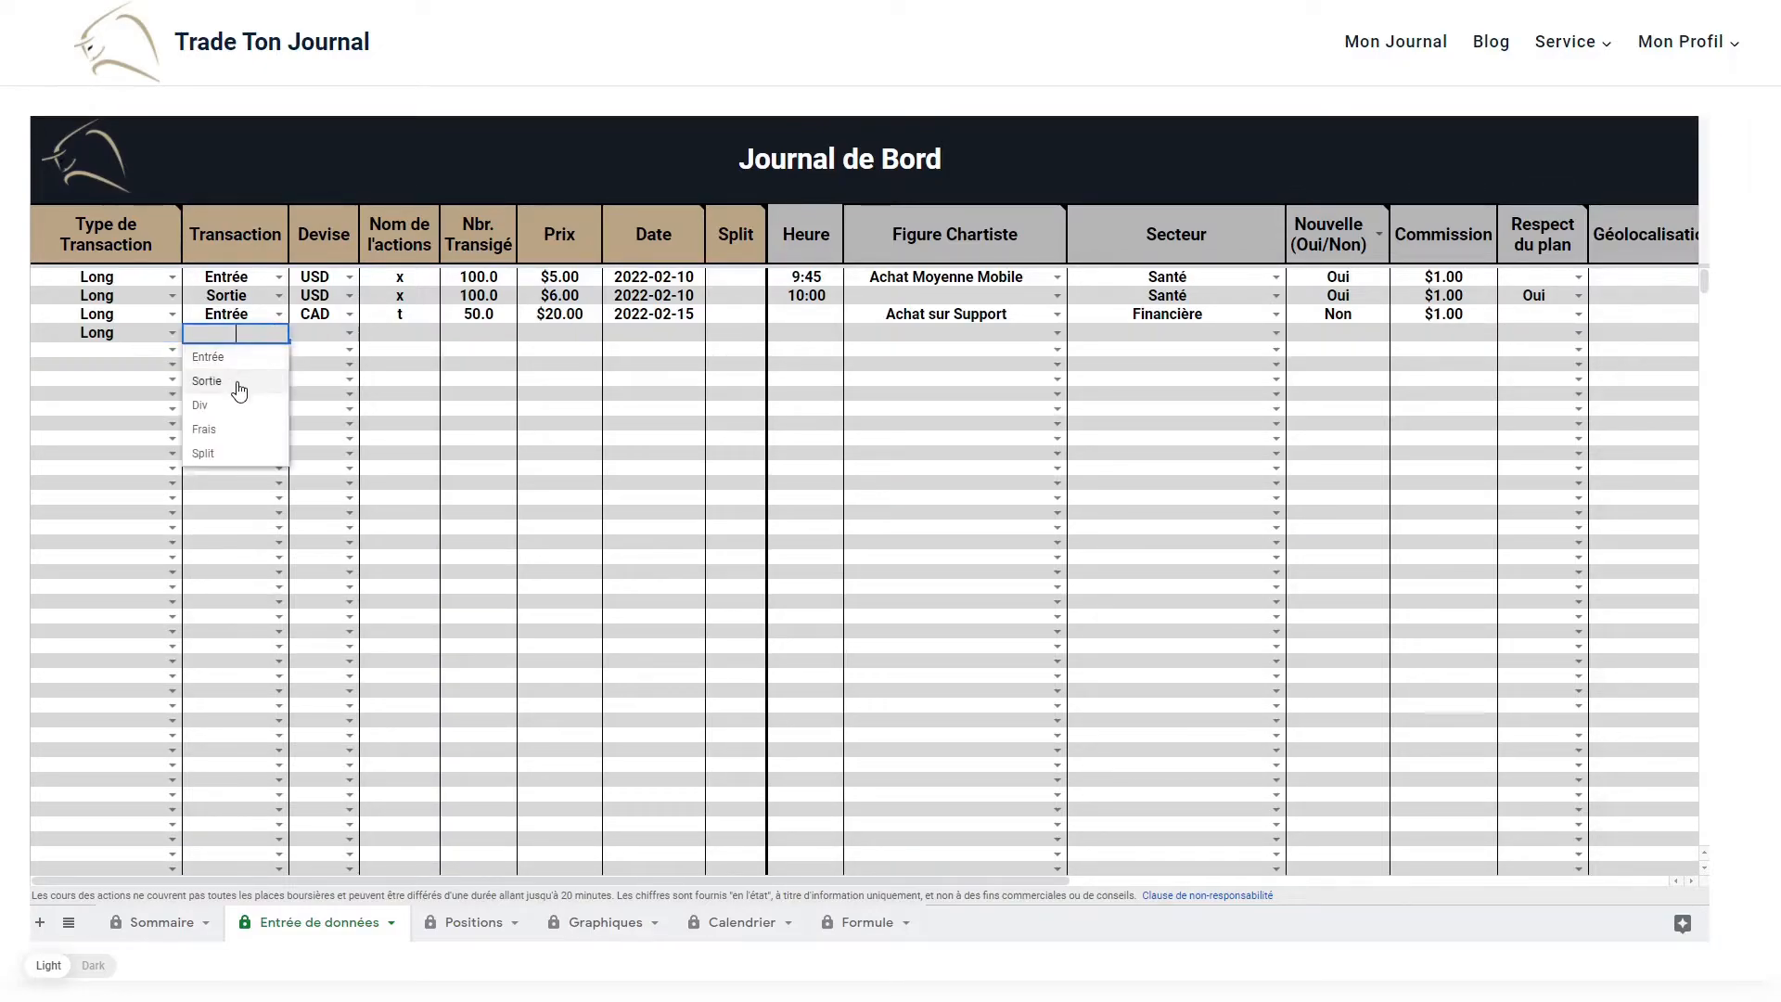
{"action": "left_click", "coordinate": [239, 380]}
{"action": "double_click", "coordinate": [357, 334]}
{"action": "left_click", "coordinate": [310, 356]}
Enter stock t in the fourth row with 25 shares at $30.00, dated 2022-02-16.
{"action": "left_click", "coordinate": [404, 332]}
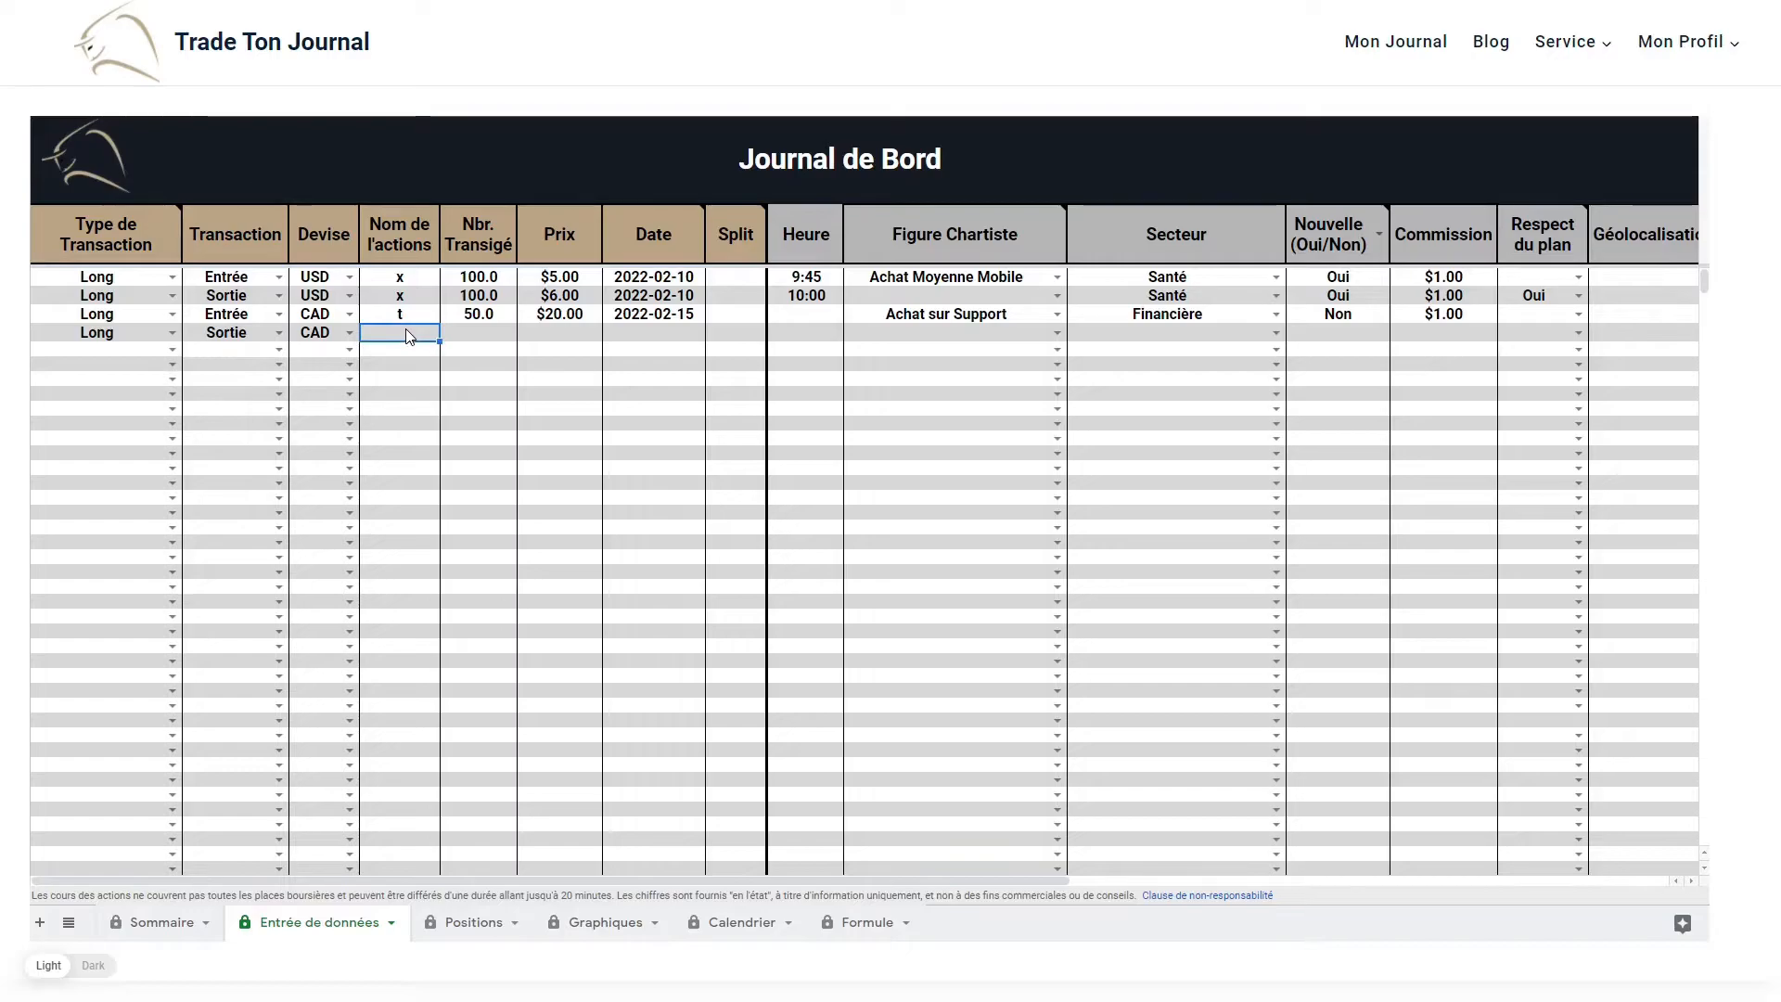
{"action": "type", "text": "t"}
{"action": "key", "text": "Tab"}
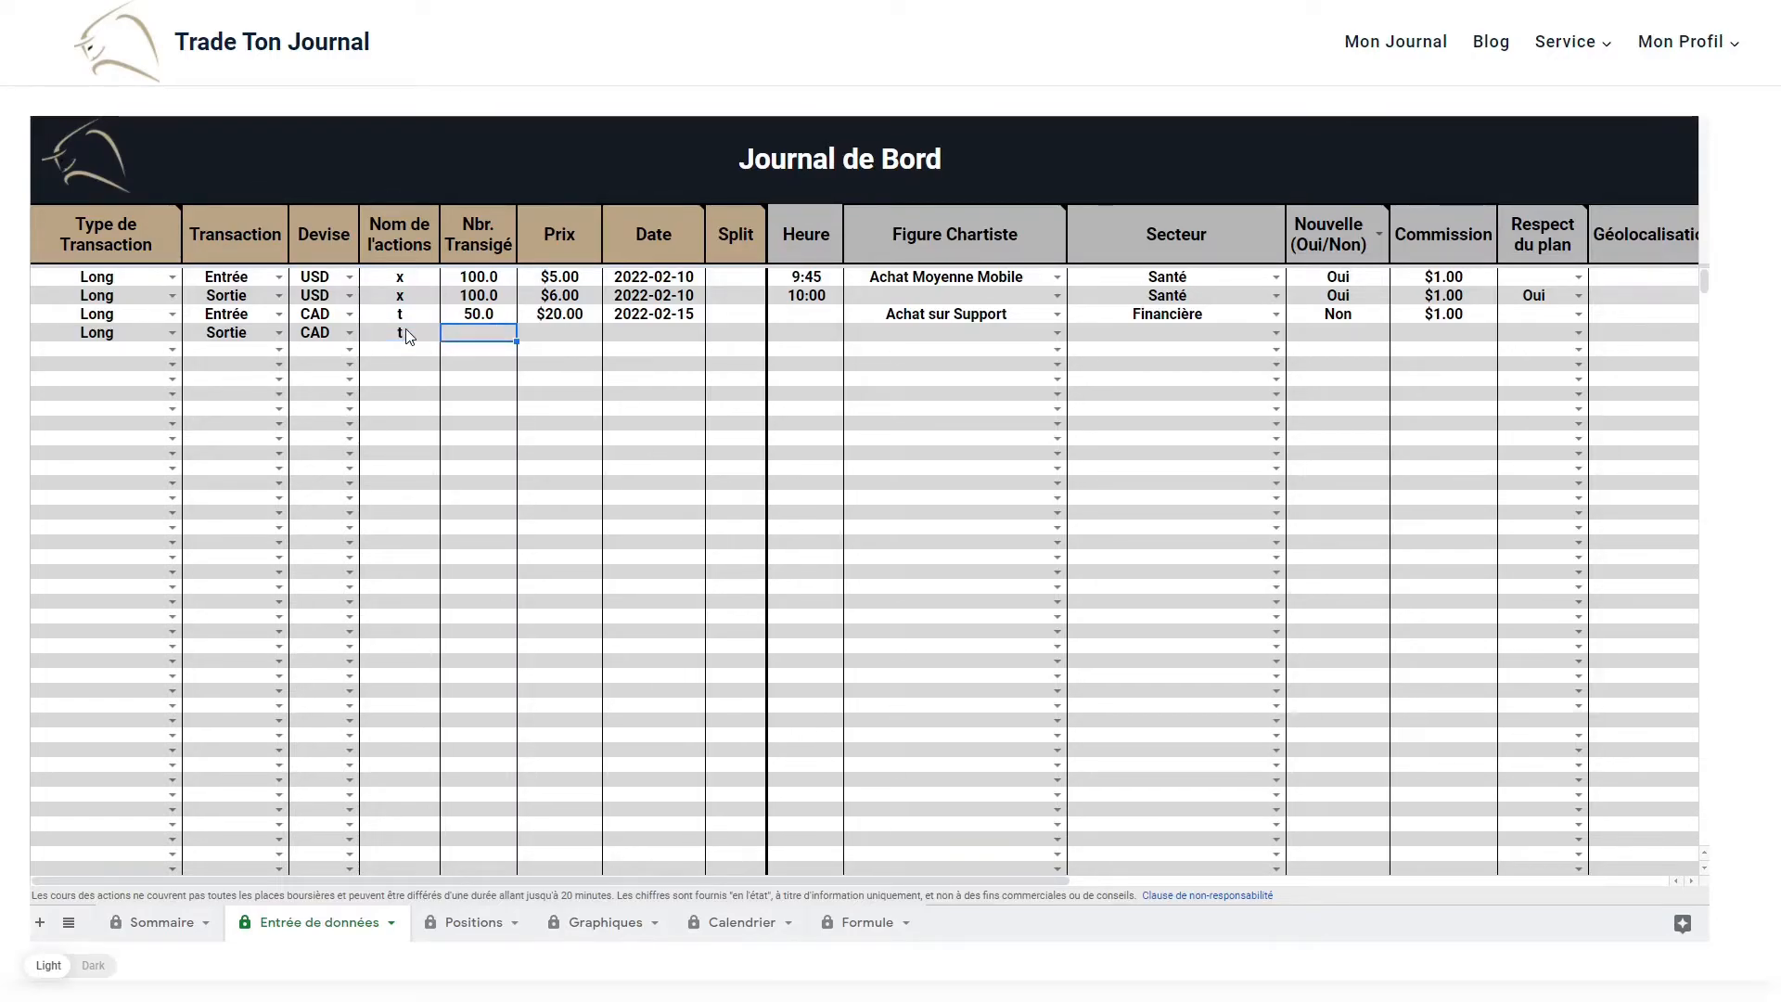
{"action": "type", "text": "25"}
{"action": "key", "text": "Tab"}
{"action": "type", "text": "30"}
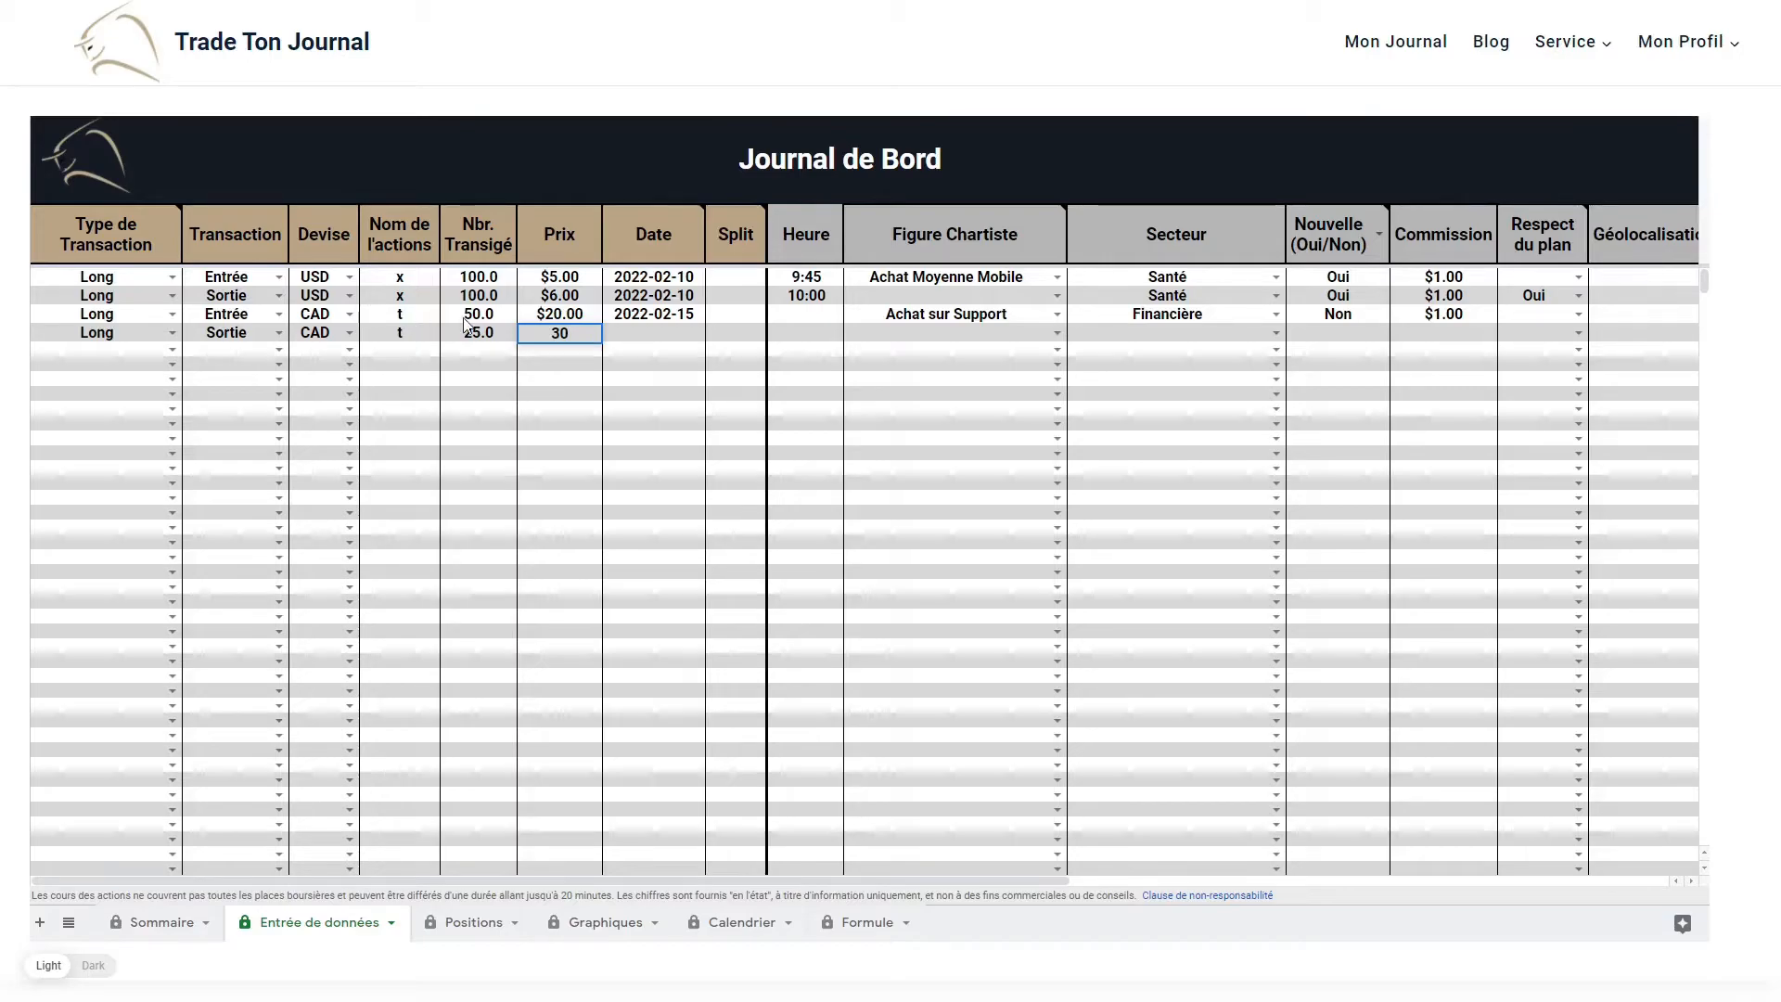
{"action": "double_click", "coordinate": [655, 334]}
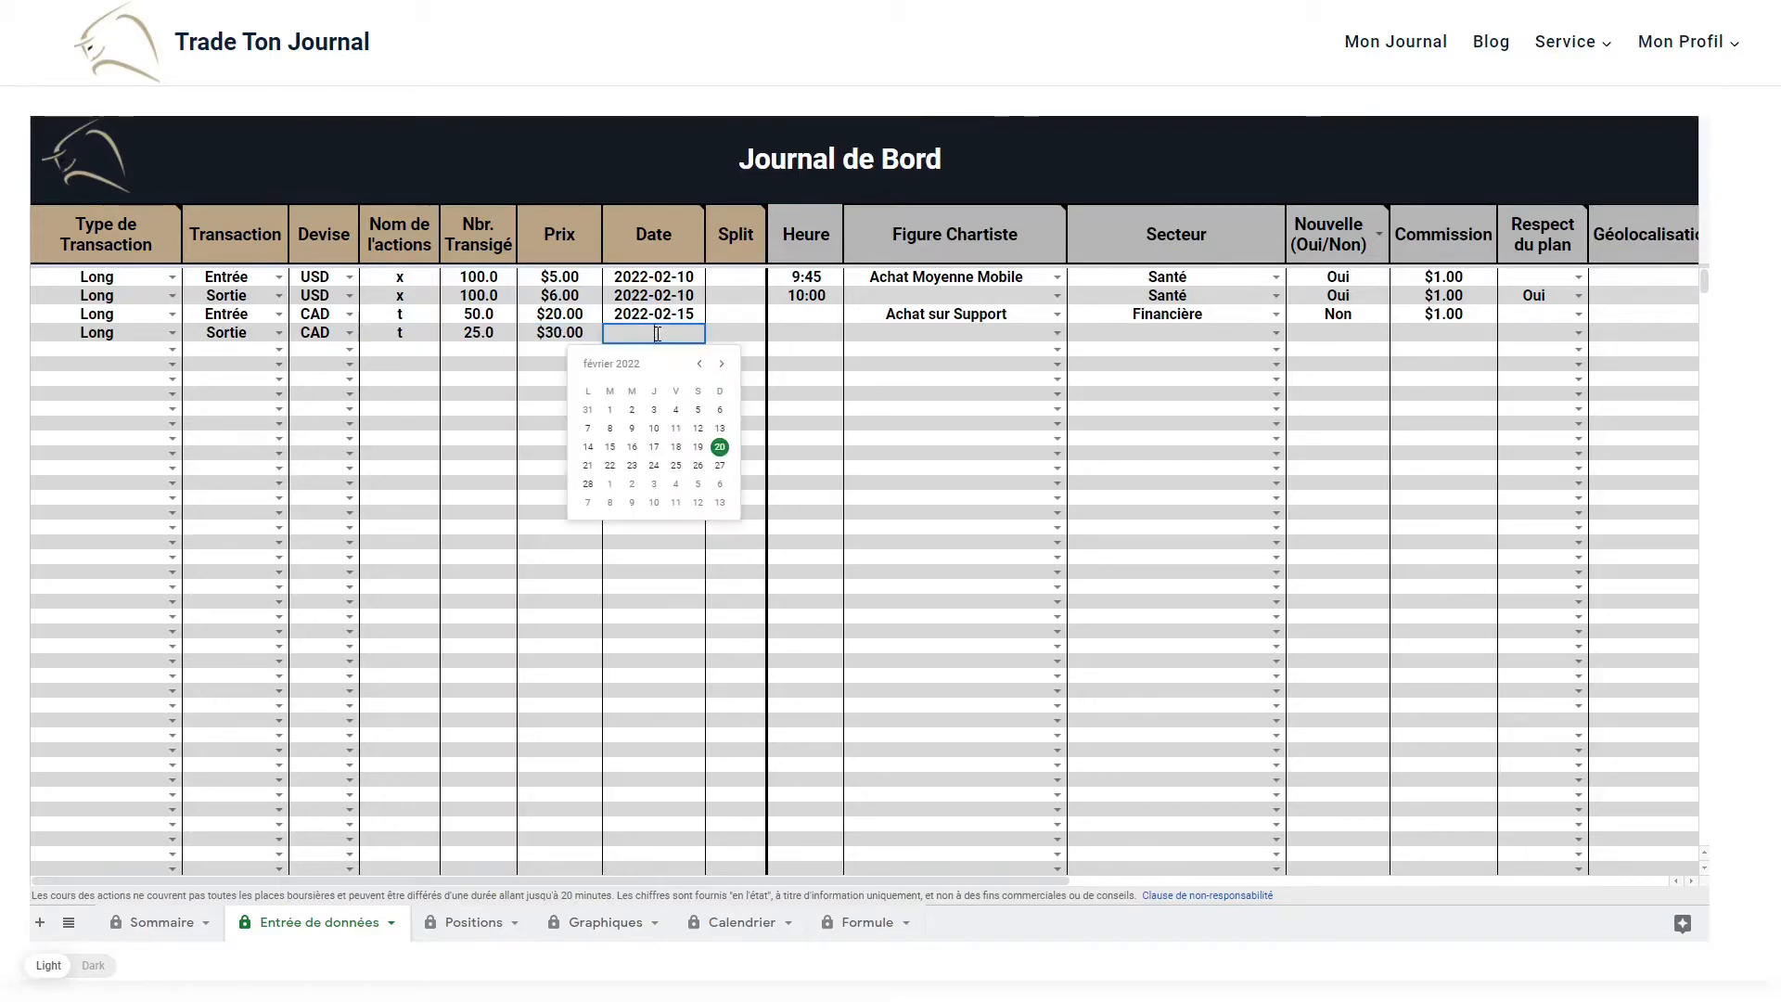
{"action": "left_click", "coordinate": [637, 447]}
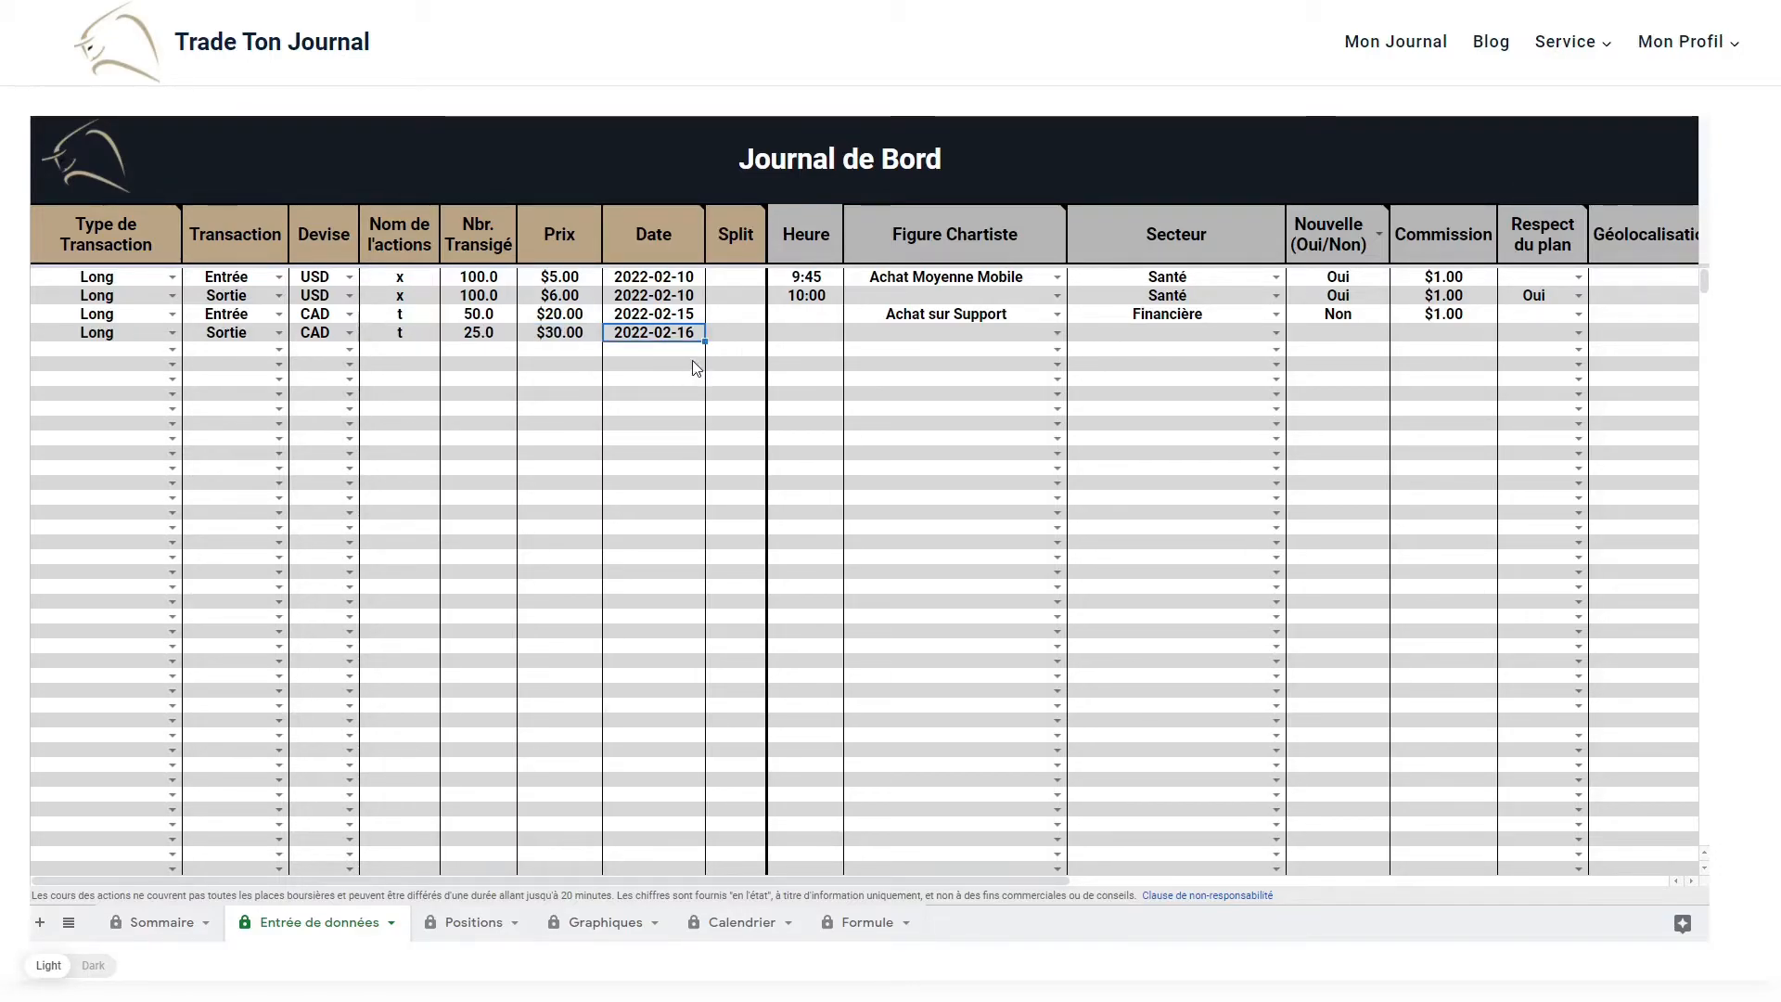
Set the fourth row's Secteur to Financière and its Nouvelle (Oui/Non) to Non, leaving Heure and Figure Chartiste blank.
{"action": "left_click", "coordinate": [1276, 332]}
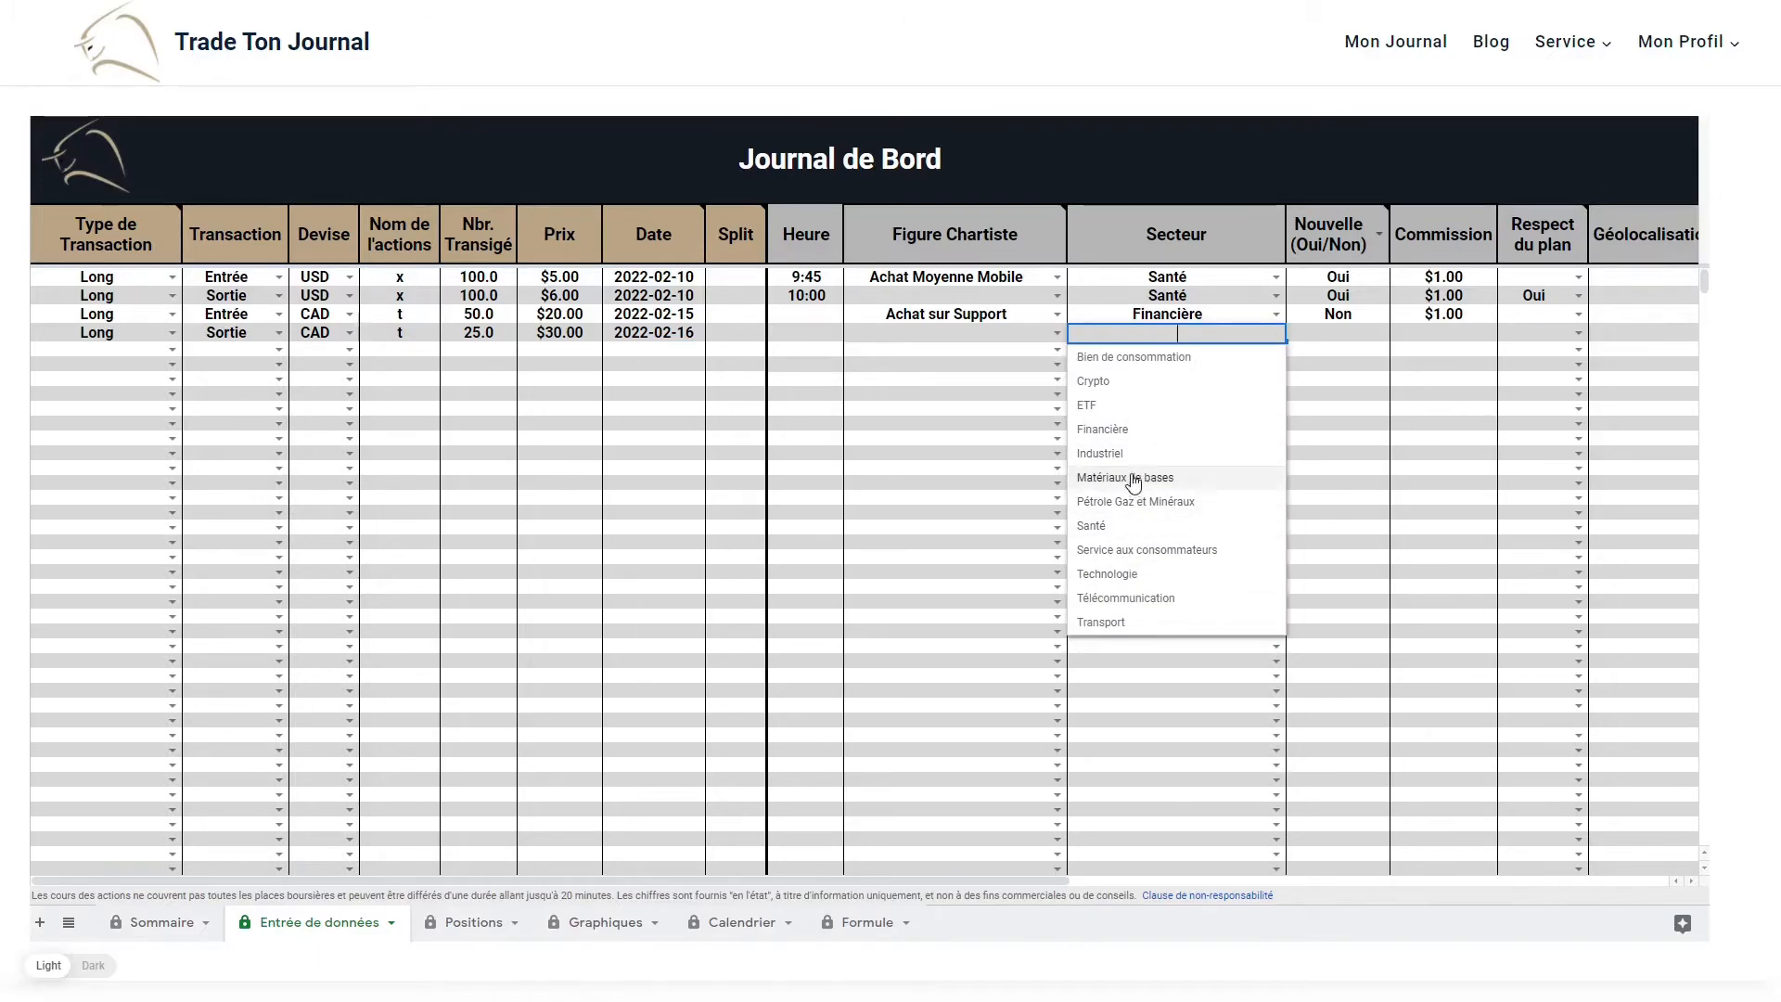
{"action": "left_click", "coordinate": [1180, 428]}
{"action": "left_click", "coordinate": [1334, 330]}
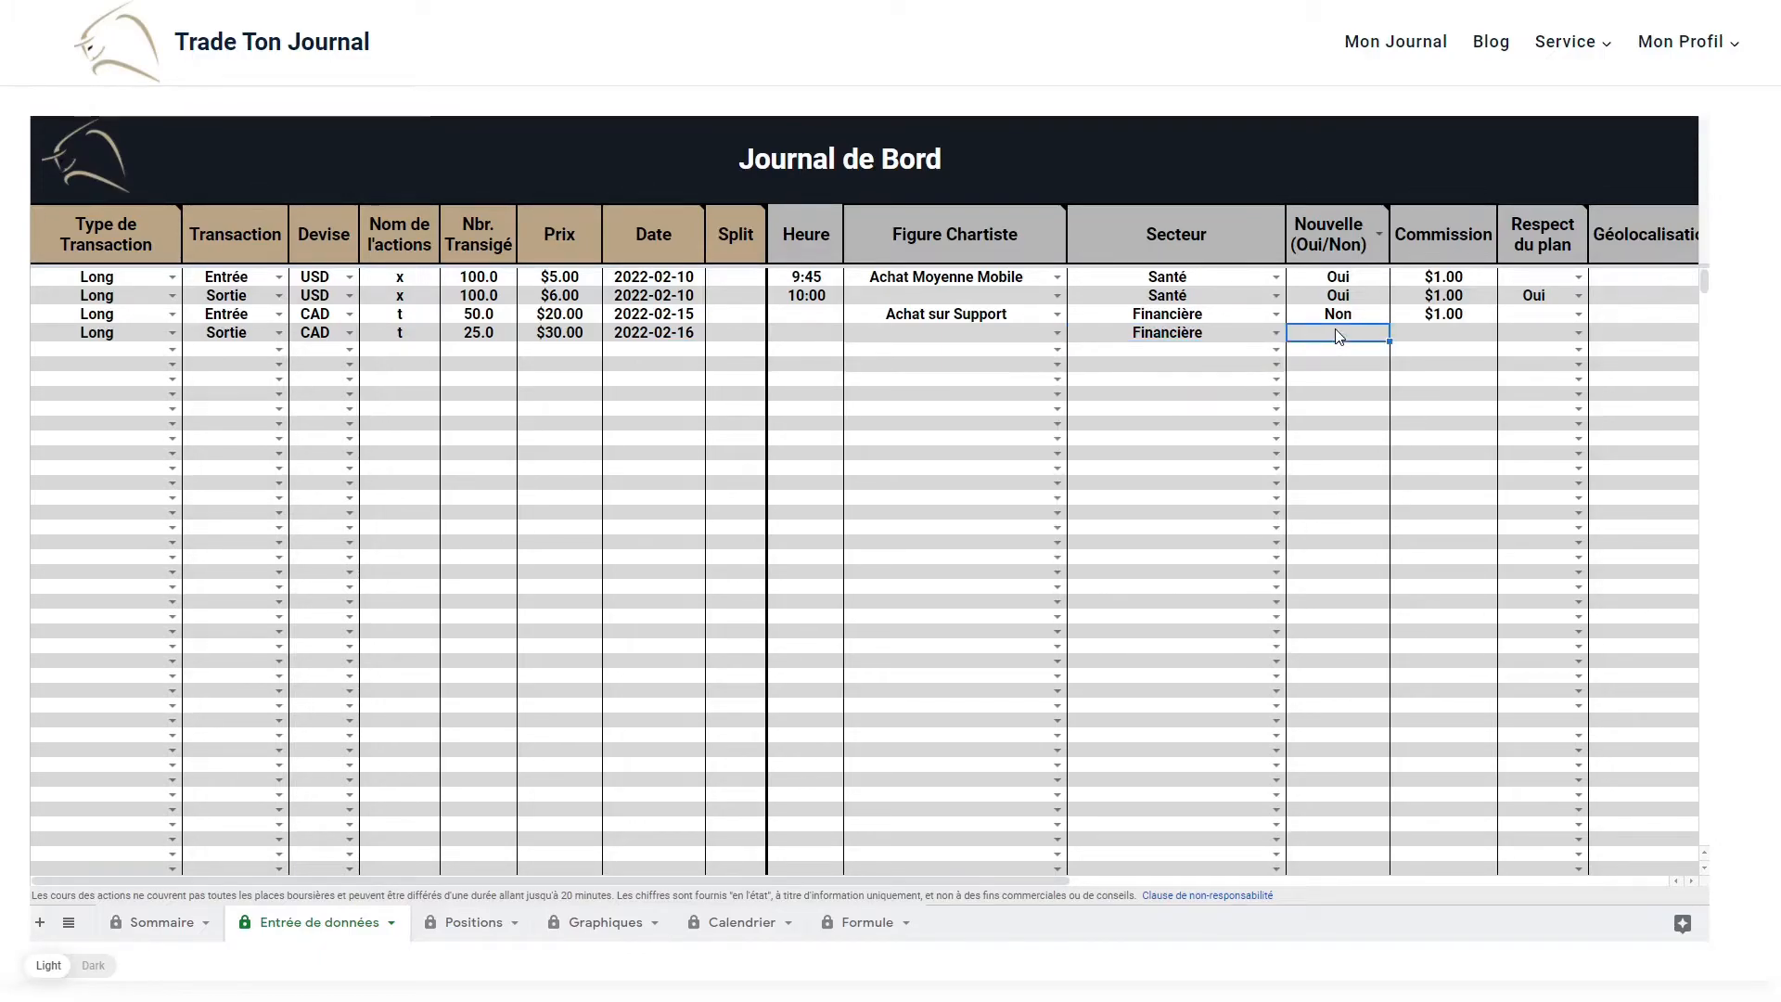
{"action": "type", "text": "Non"}
{"action": "key", "text": "Tab"}
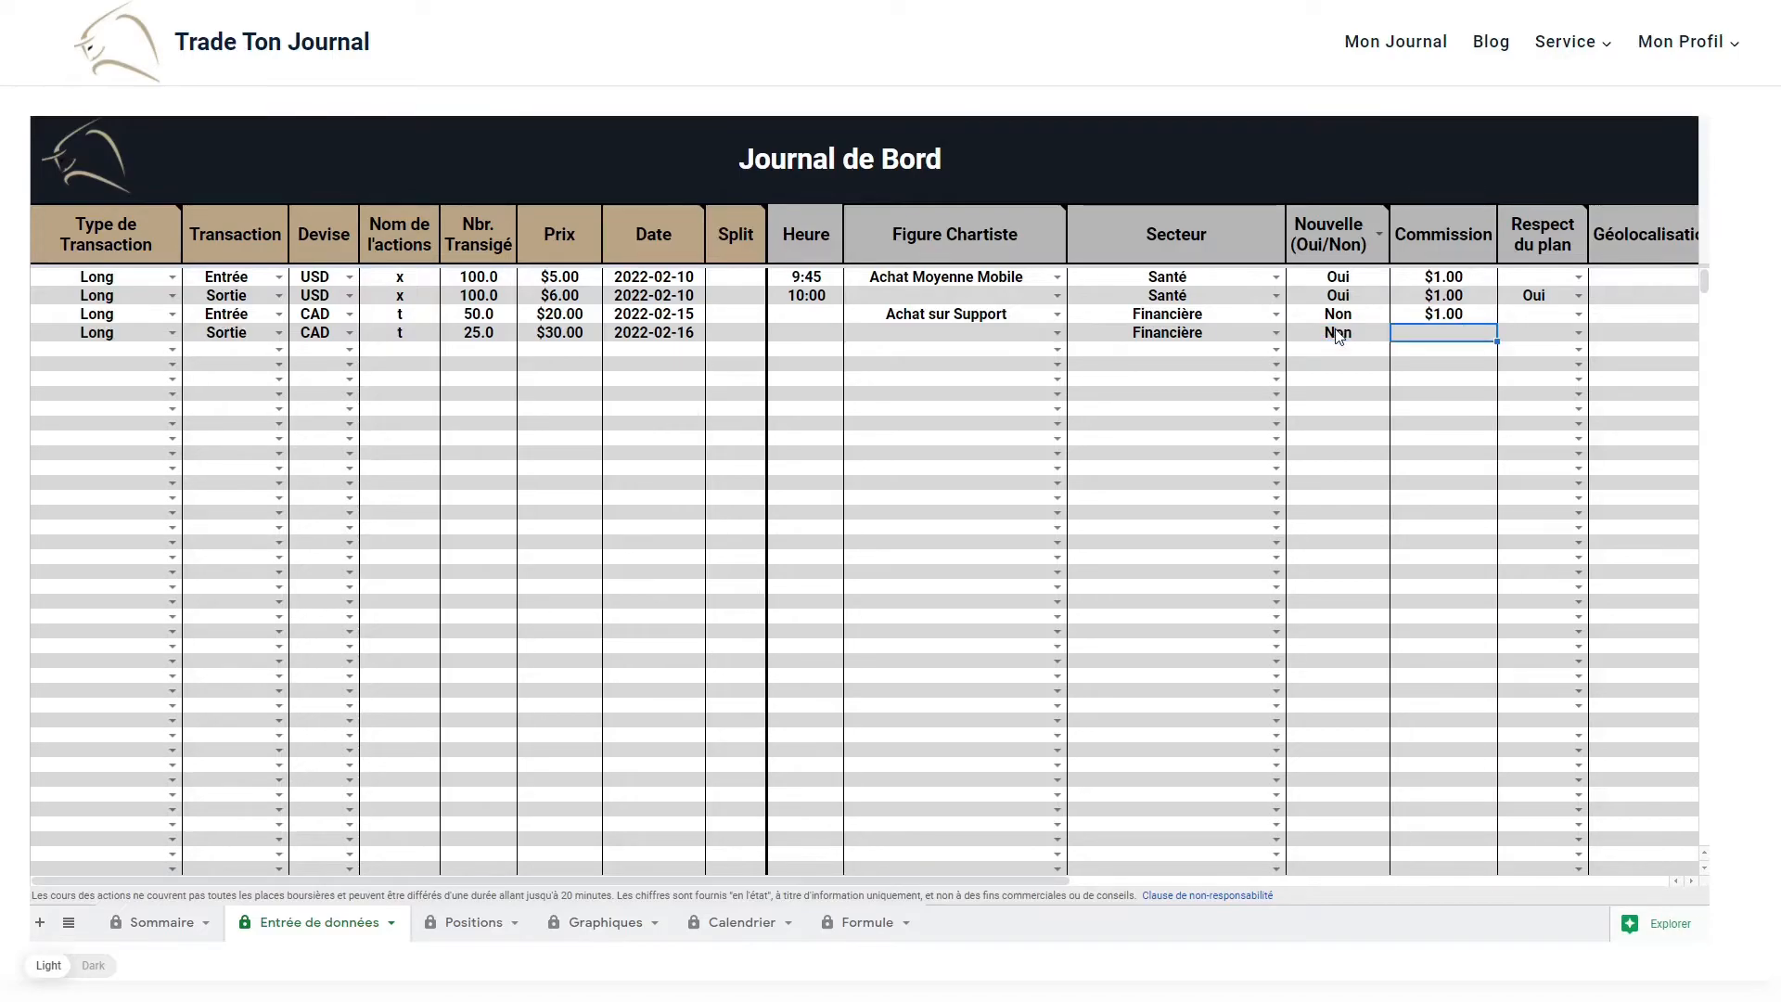
Set the fourth row's Commission to $1.00 and its Respect du plan to Oui.
{"action": "type", "text": "1"}
{"action": "key", "text": "Tab"}
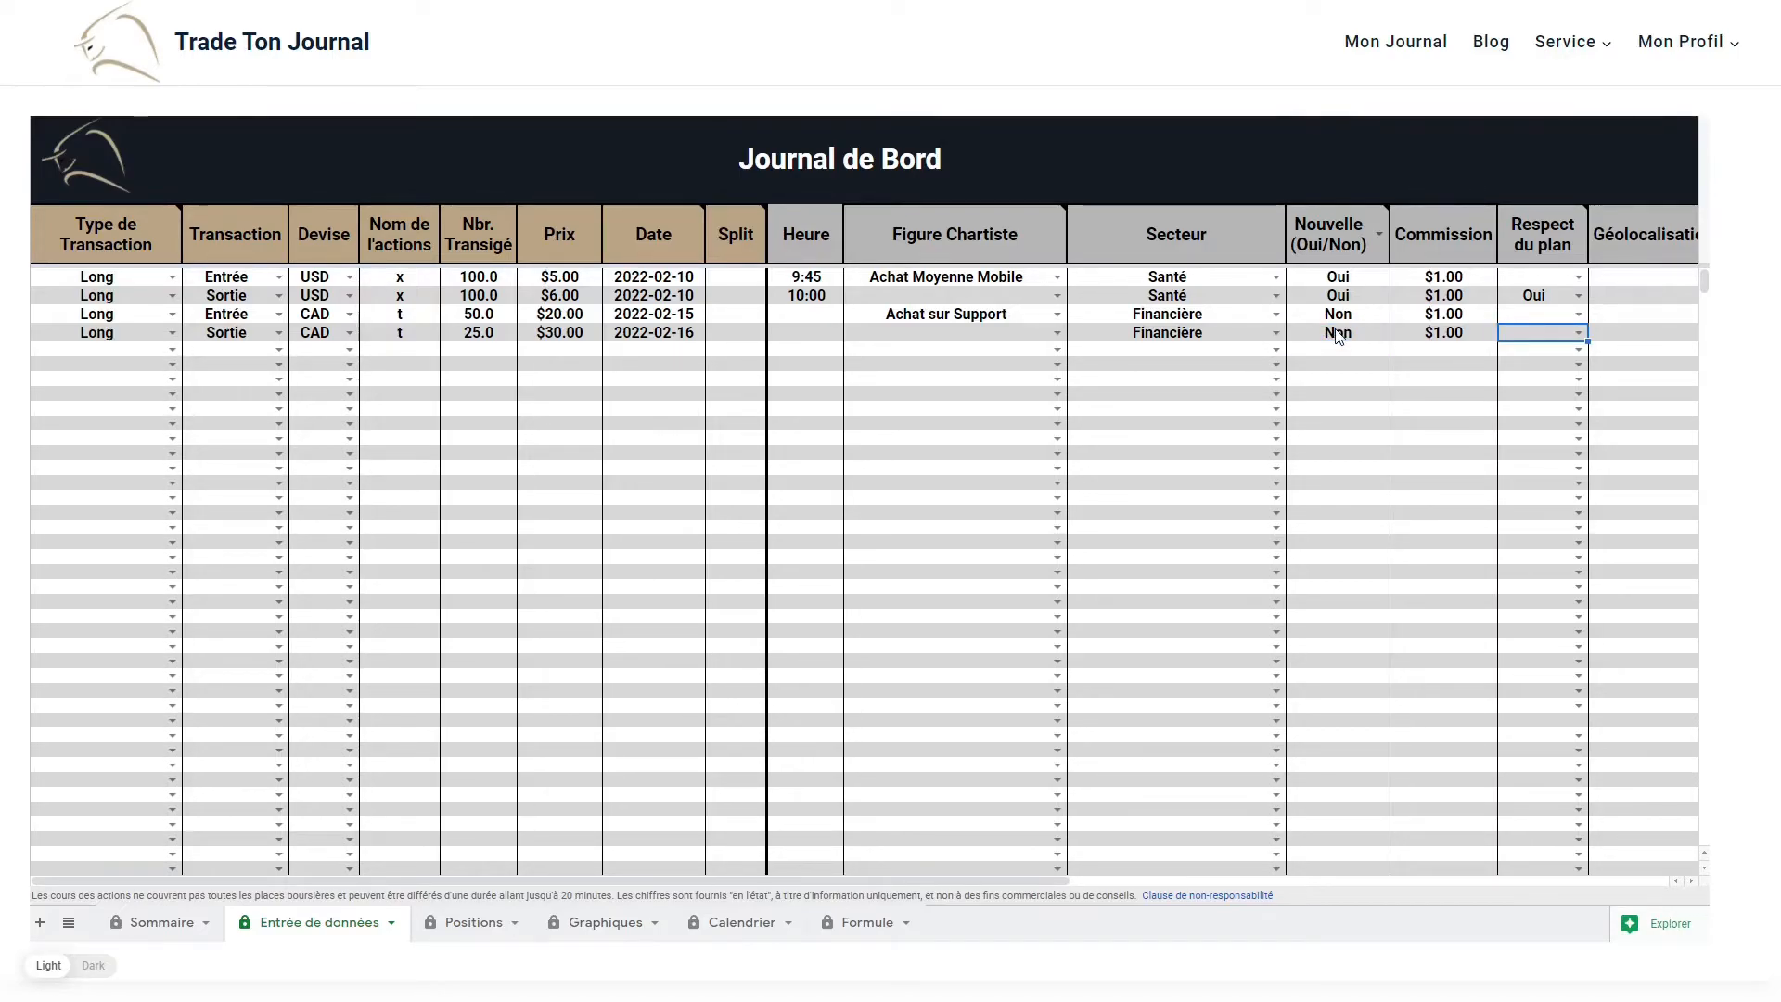
{"action": "left_click", "coordinate": [1575, 332]}
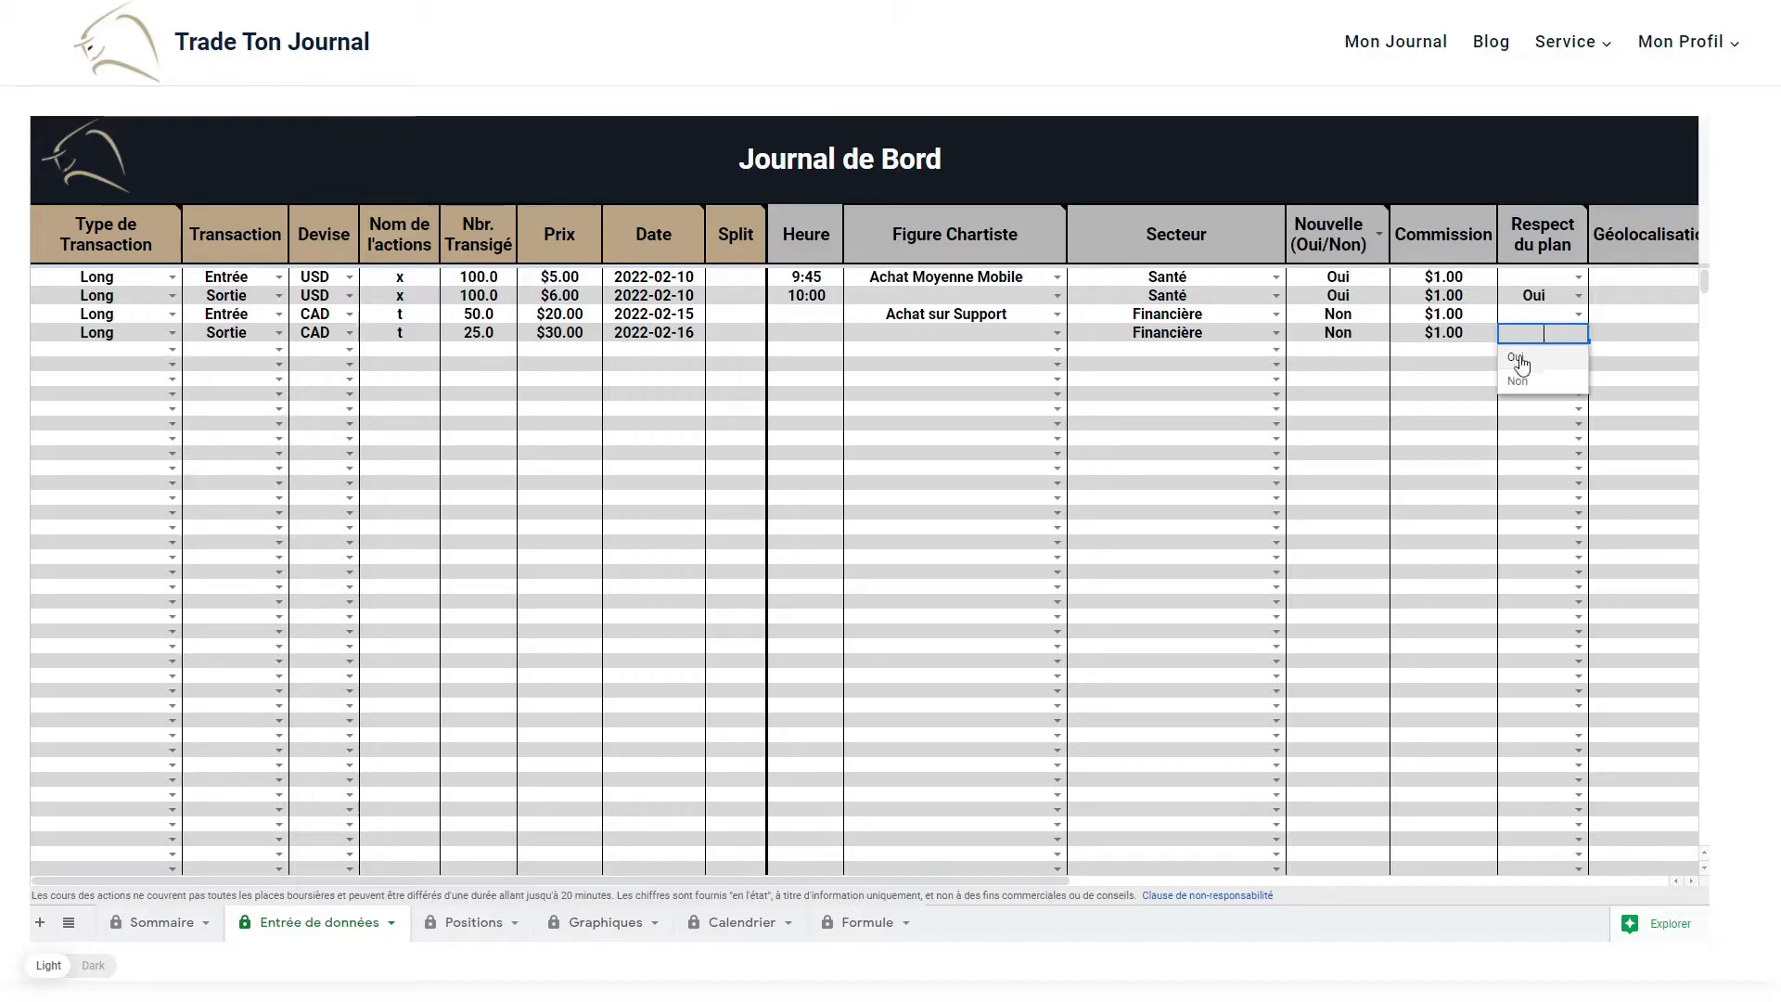
{"action": "left_click", "coordinate": [1518, 360]}
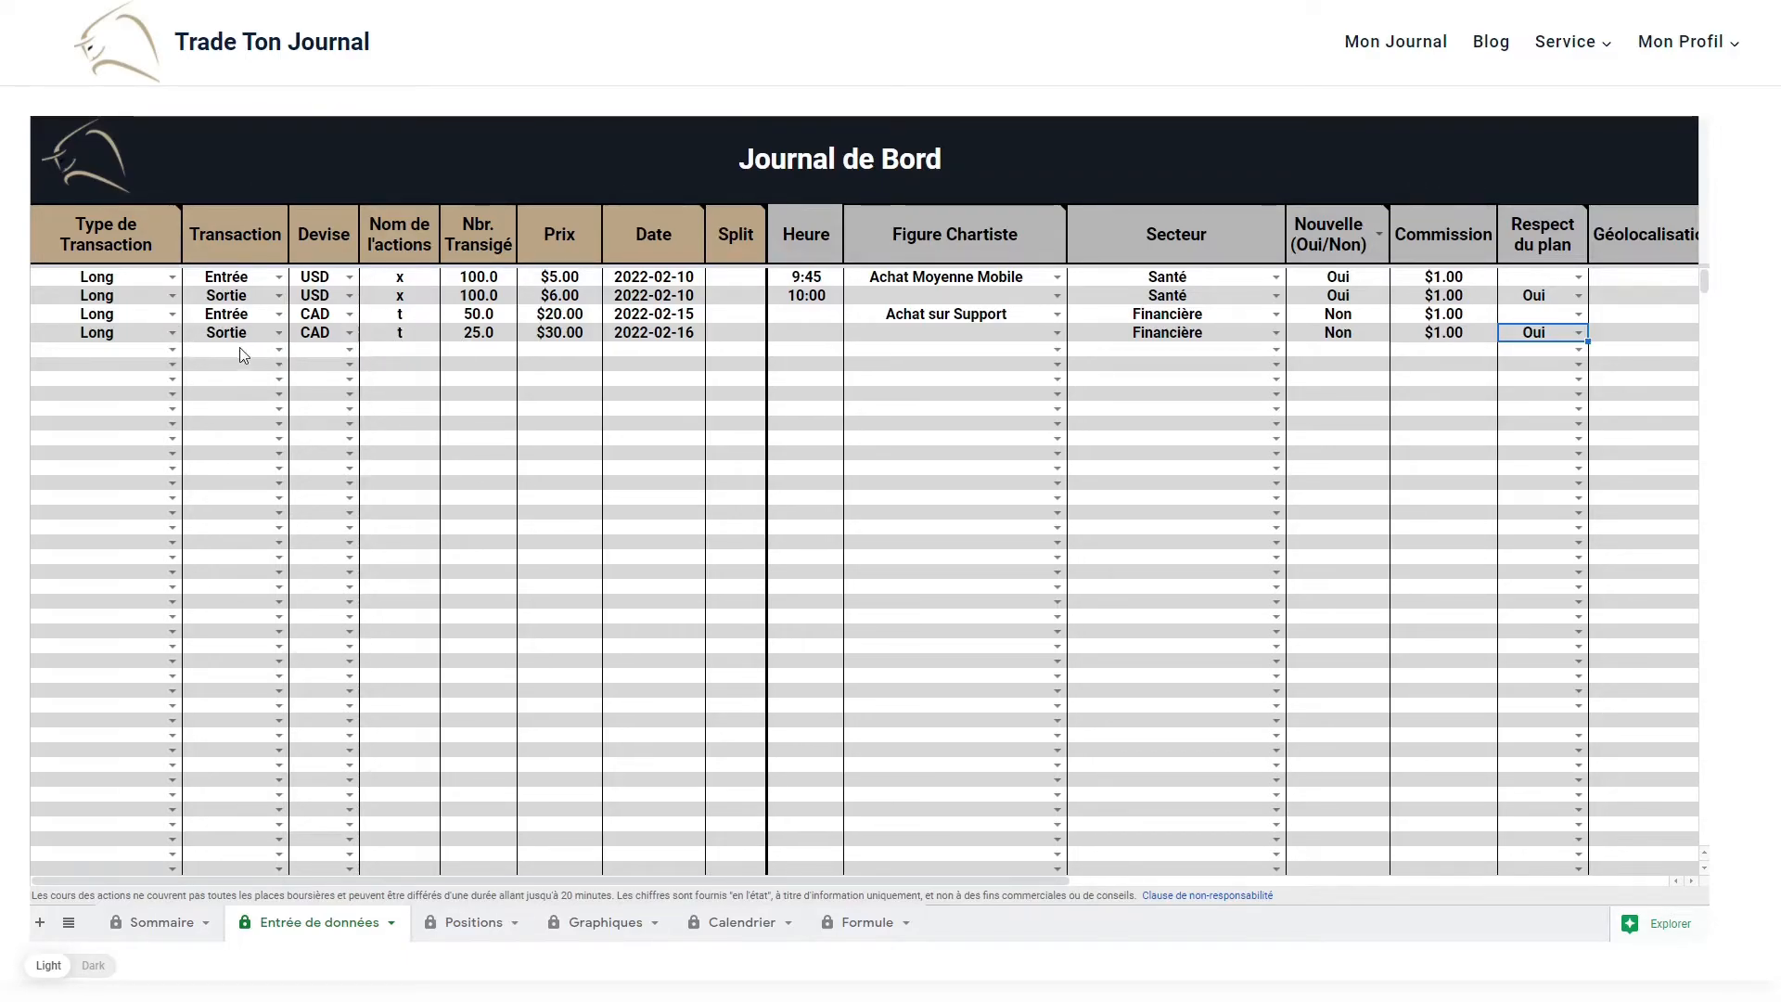
Start the fifth row as a Long transaction, Entrée, in CAD.
{"action": "left_click", "coordinate": [172, 350]}
{"action": "left_click", "coordinate": [116, 375]}
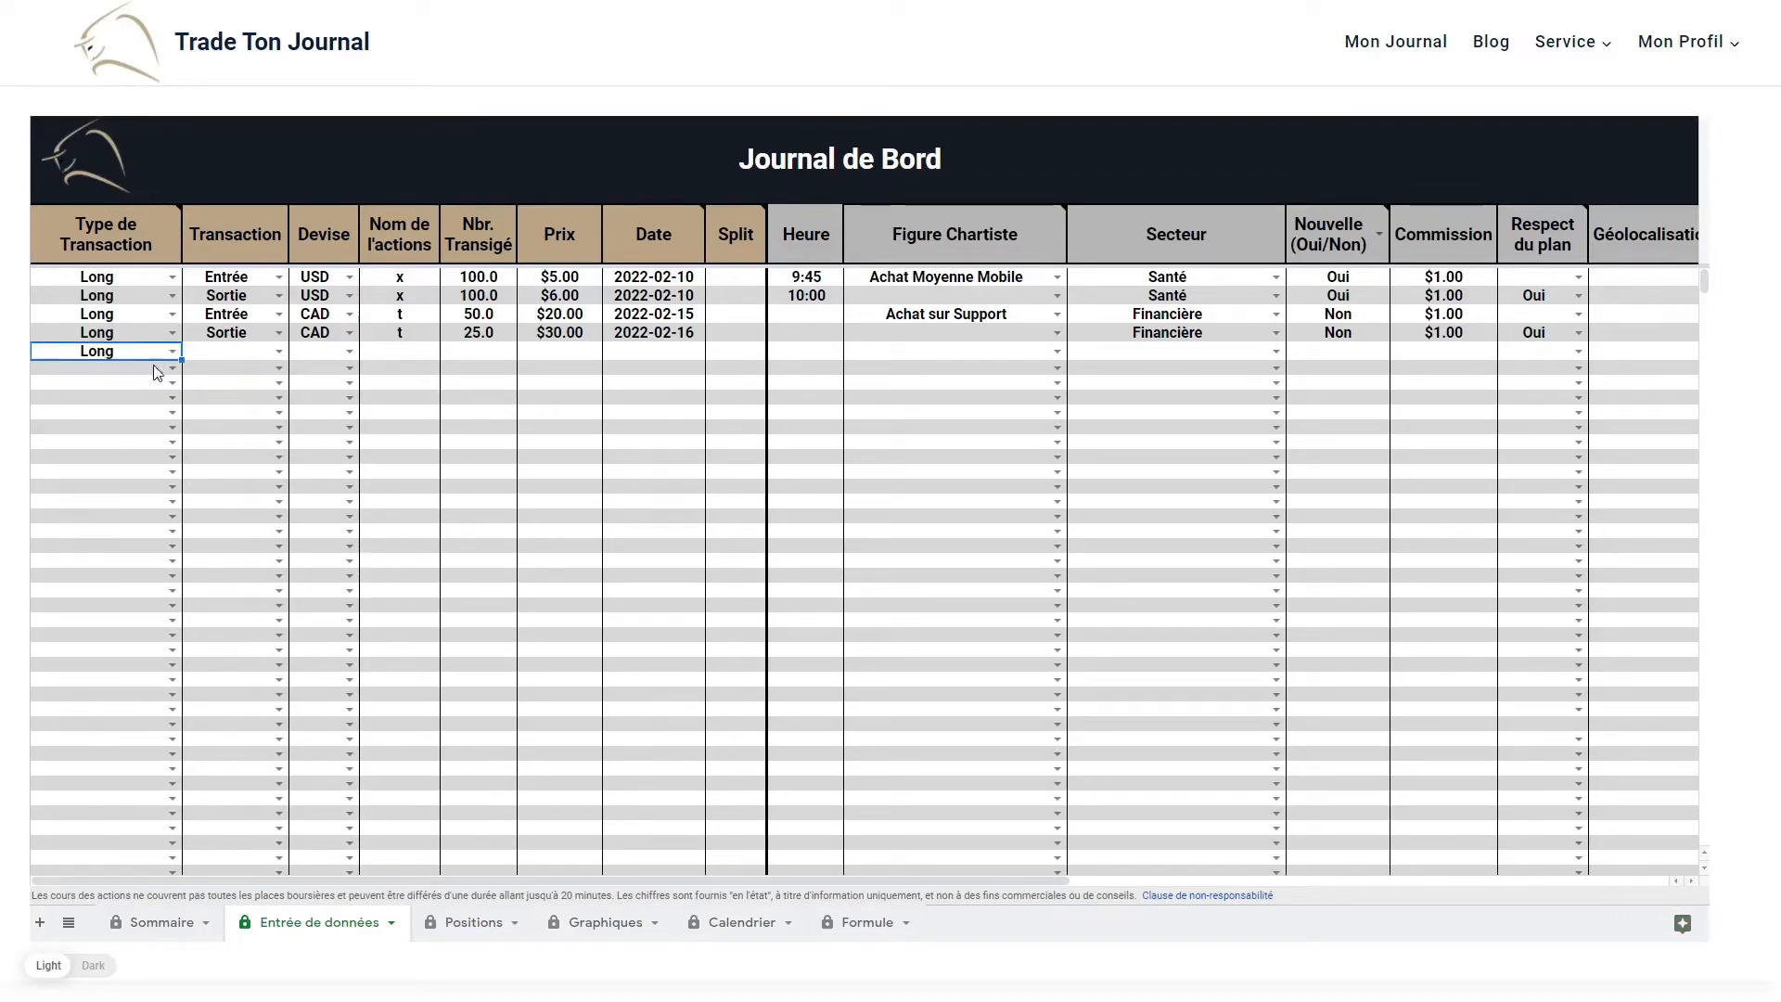
{"action": "left_click", "coordinate": [278, 351]}
{"action": "left_click", "coordinate": [231, 383]}
{"action": "left_click", "coordinate": [348, 351]}
{"action": "left_click", "coordinate": [315, 399]}
Enter stock t in the fifth row with 25 shares at $31.20, dated 2022-02-17.
{"action": "left_click", "coordinate": [409, 356]}
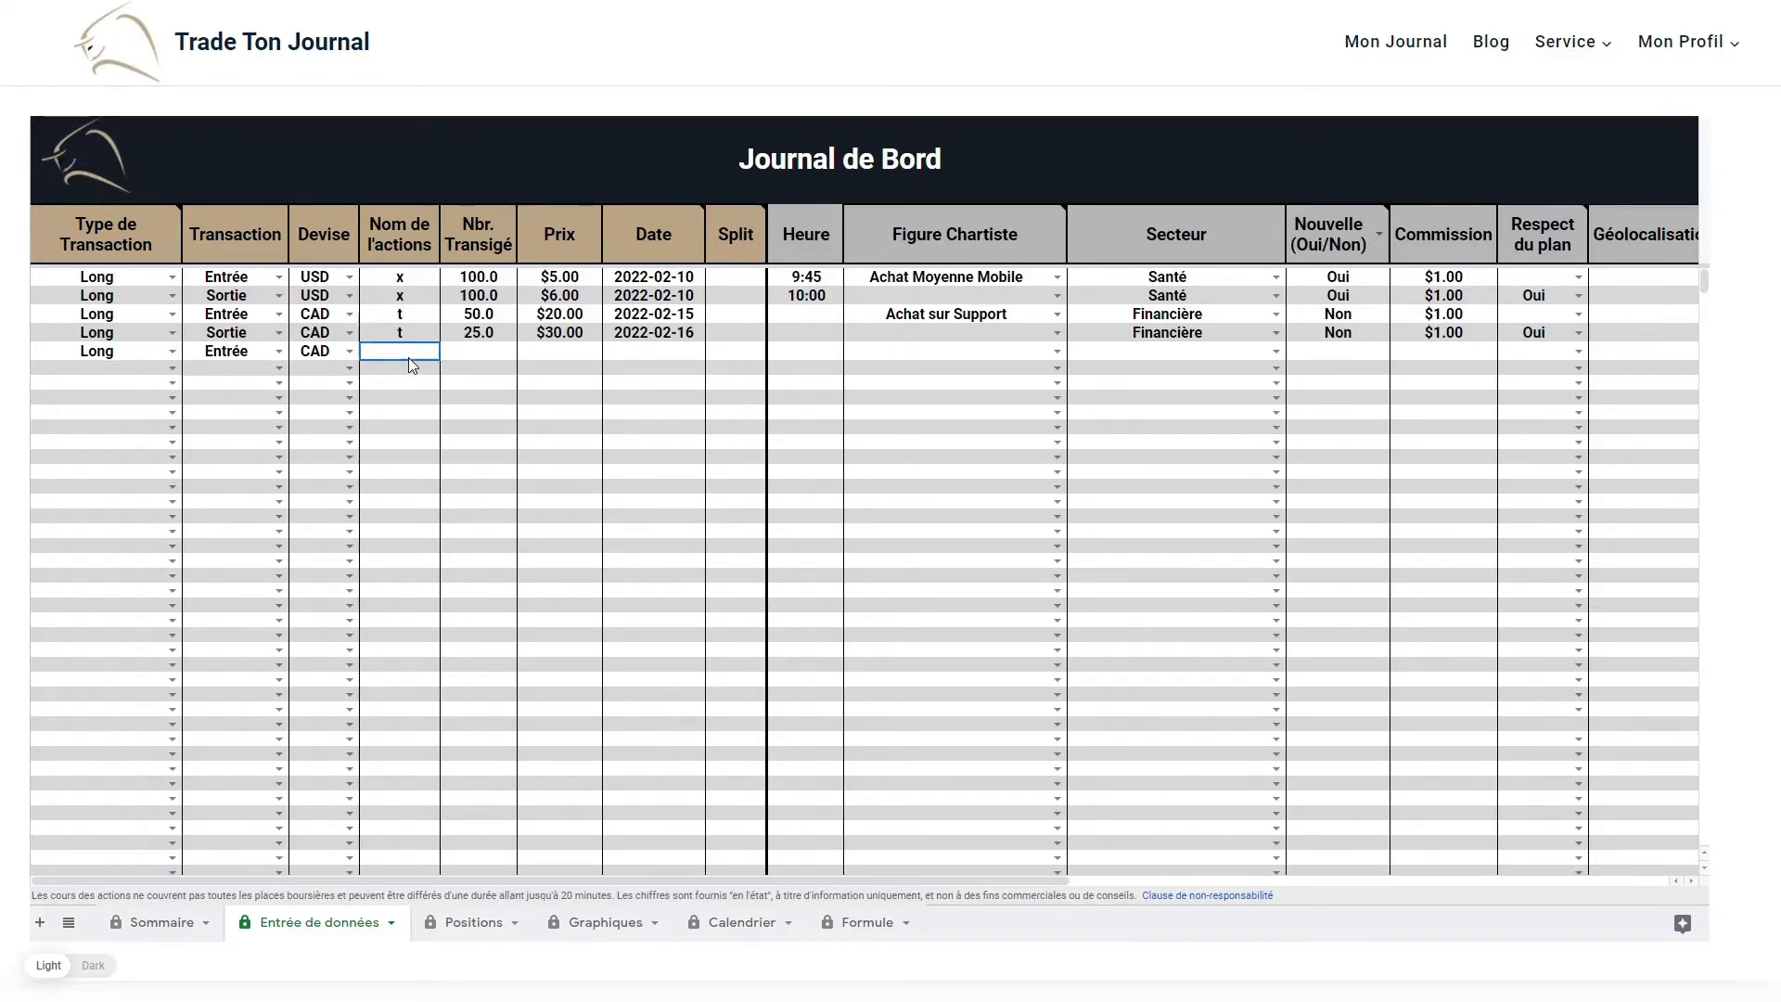
{"action": "type", "text": "t"}
{"action": "key", "text": "Tab"}
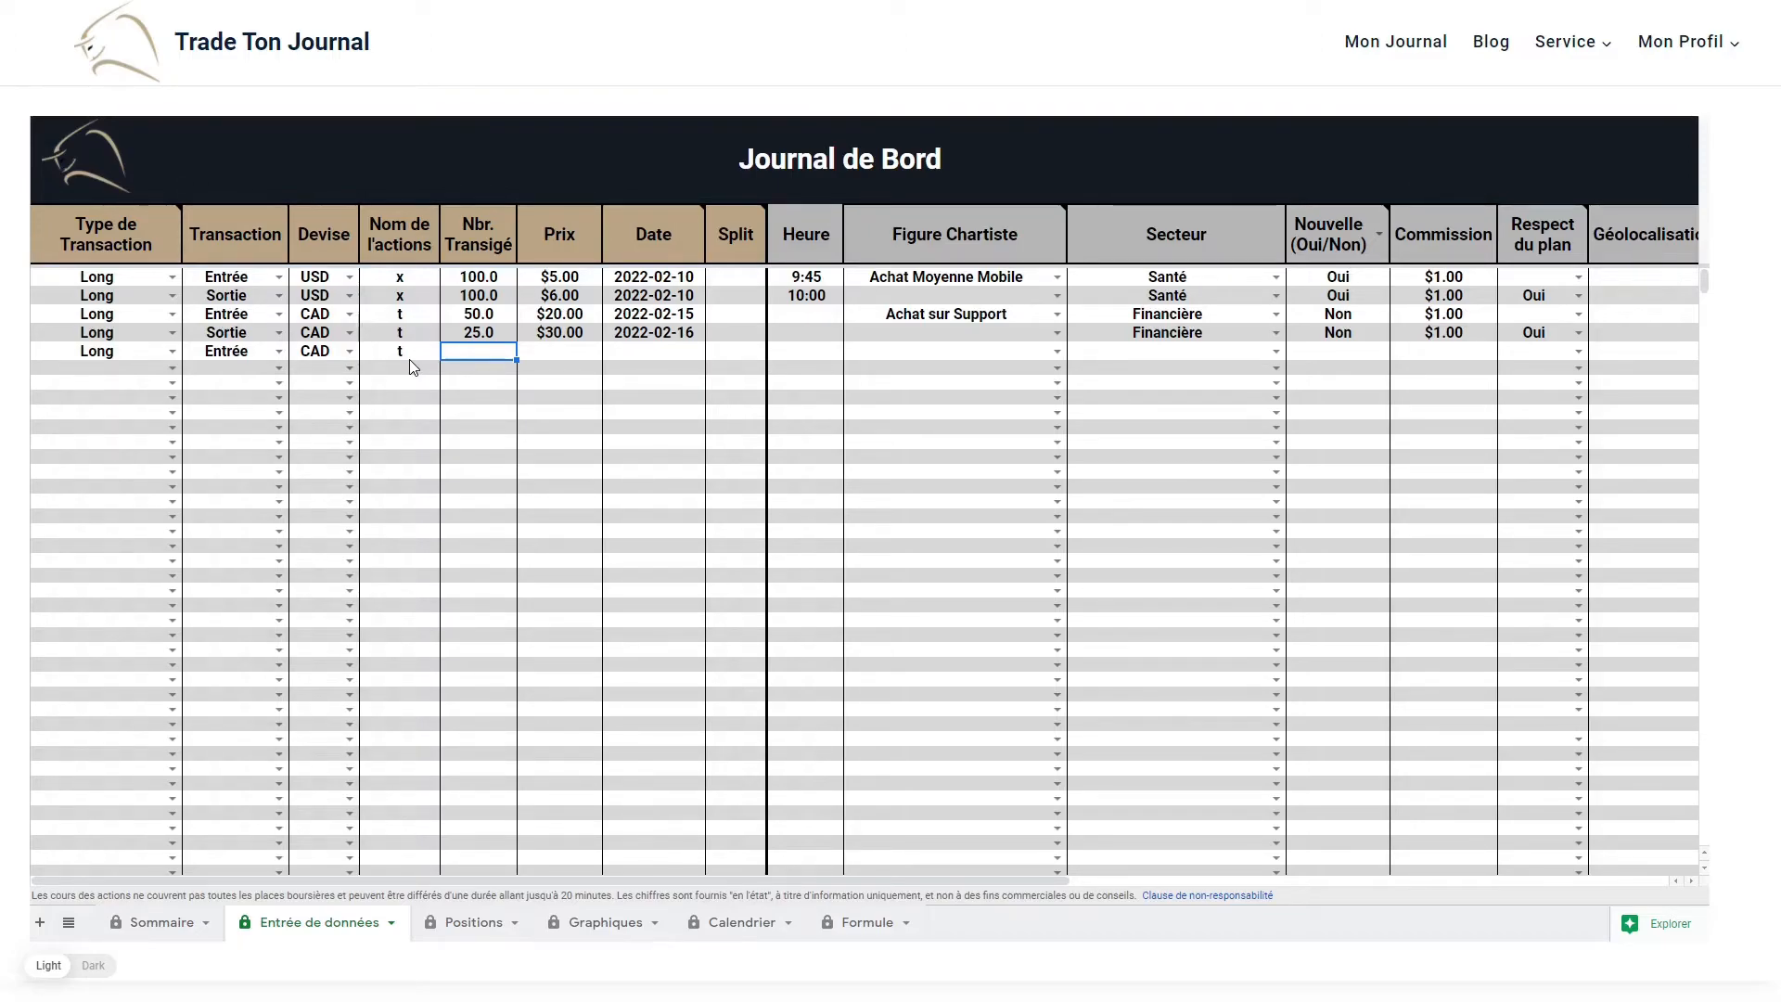
{"action": "type", "text": "25"}
{"action": "key", "text": "Tab"}
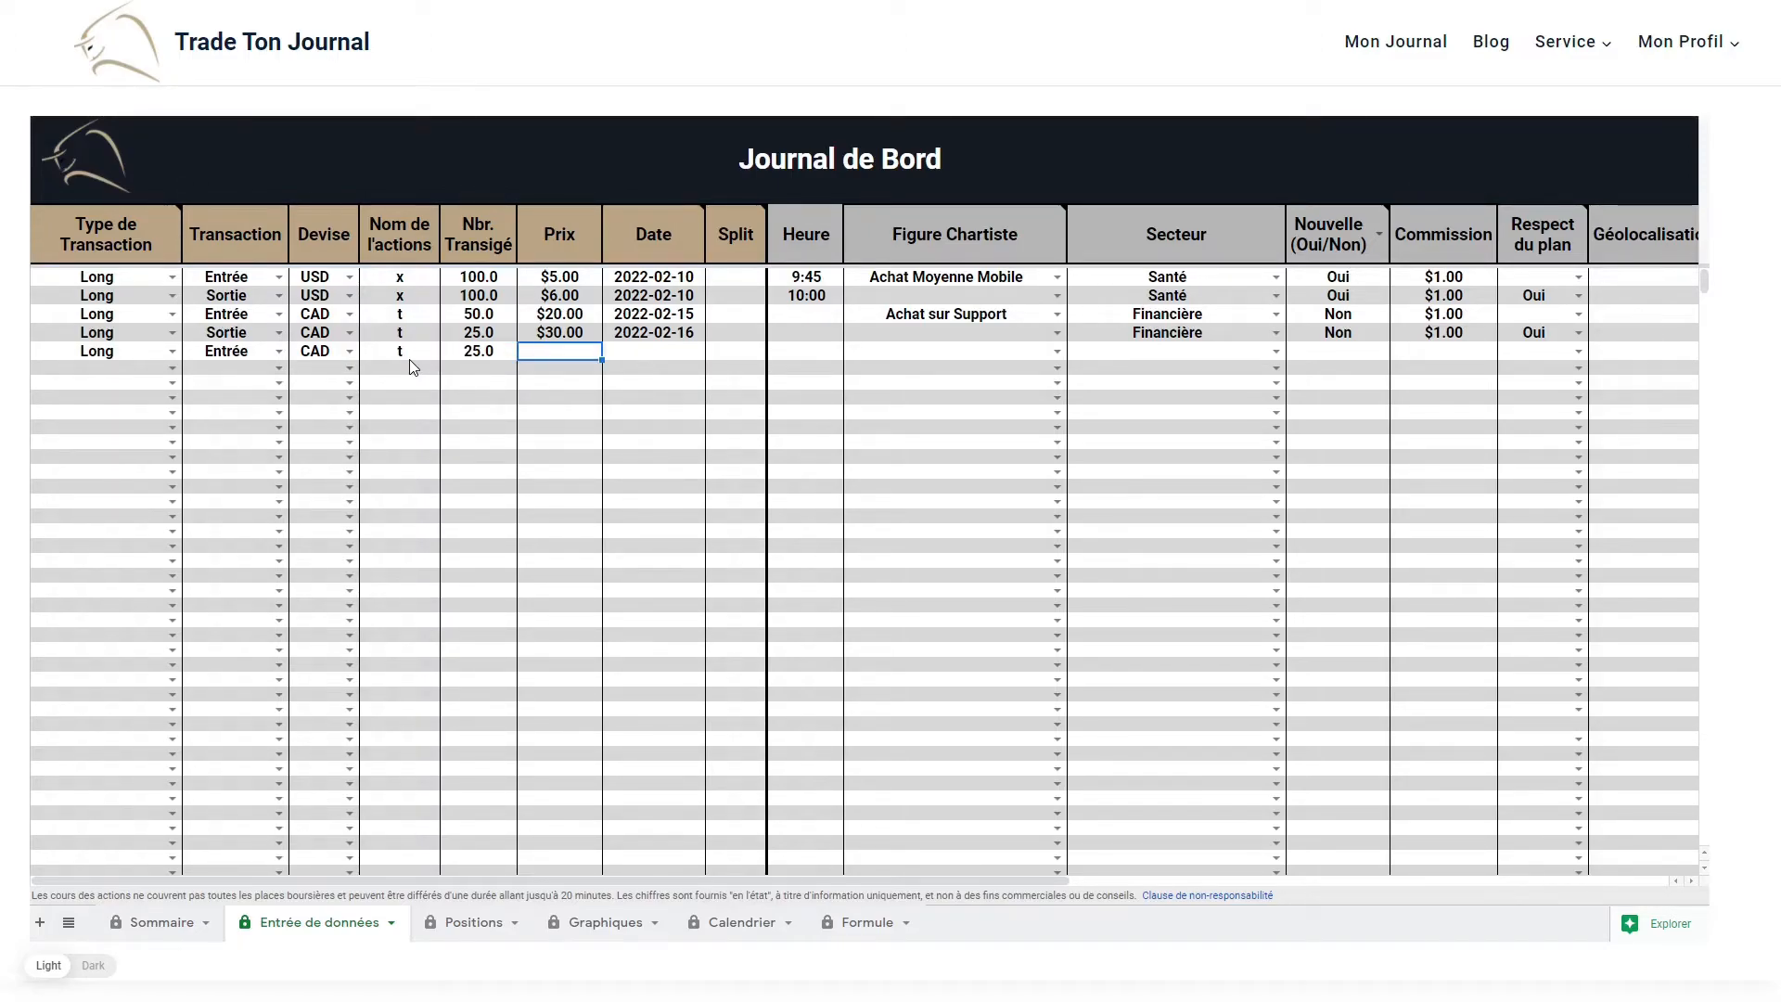
{"action": "type", "text": "31.20"}
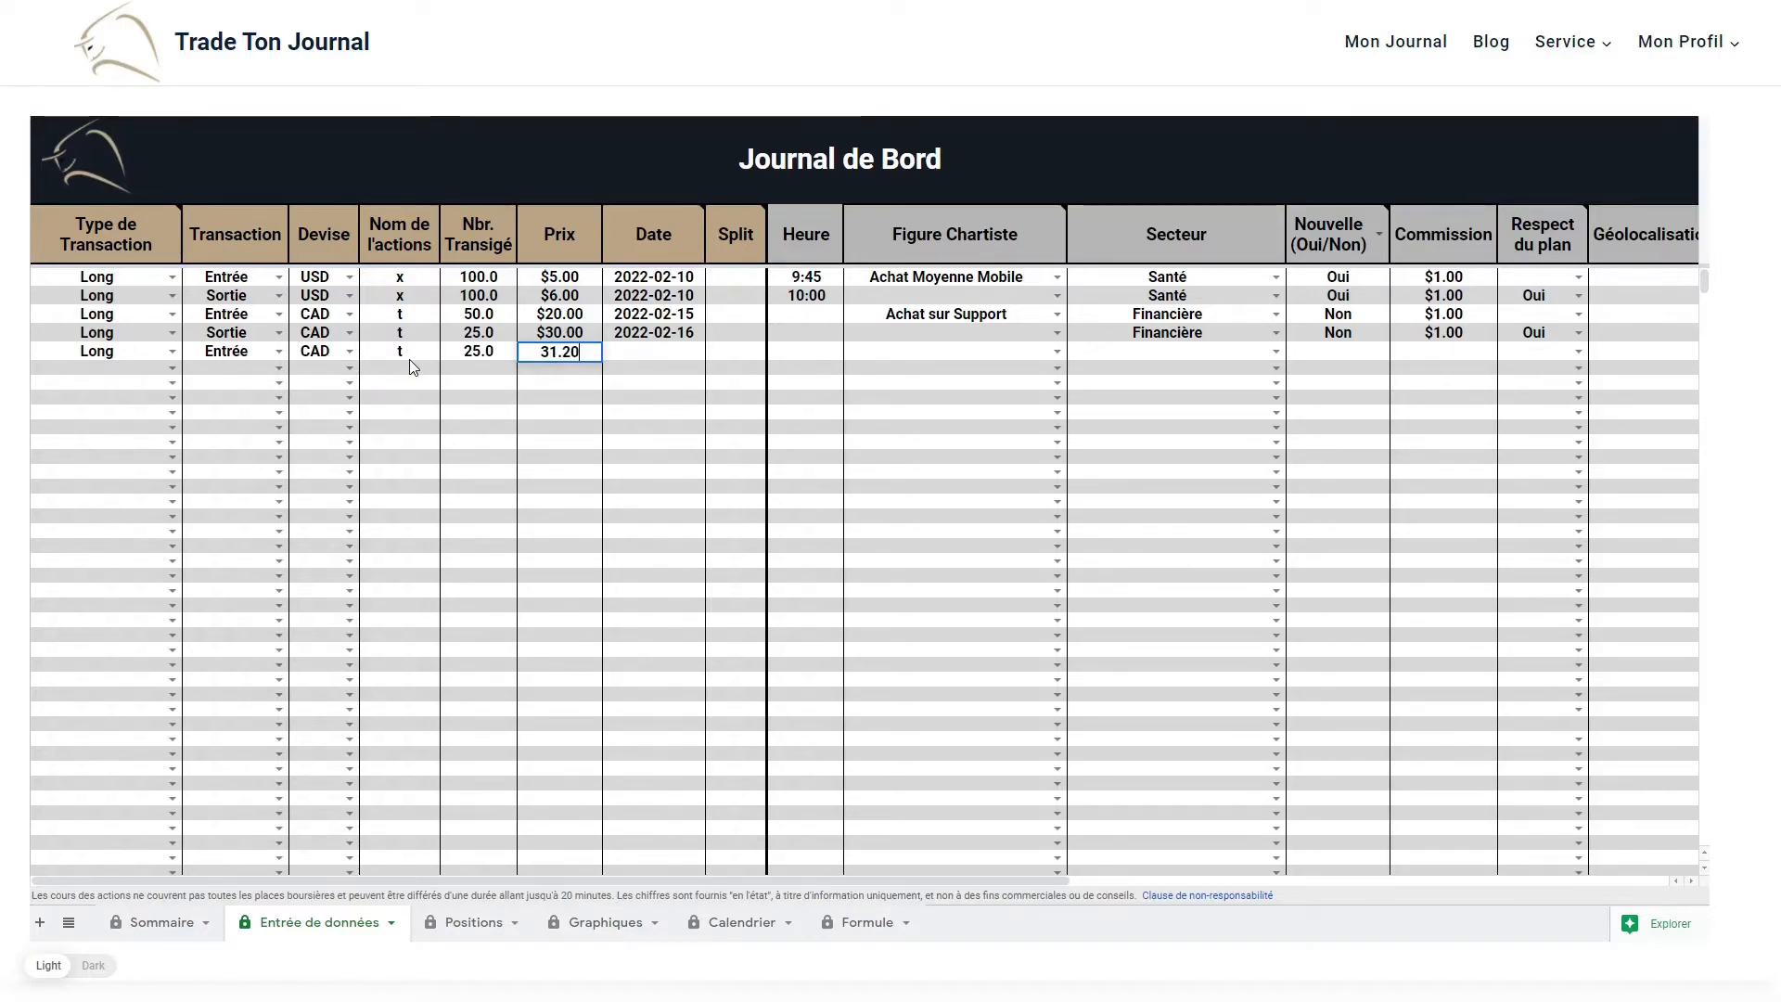
{"action": "key", "text": "Tab"}
{"action": "double_click", "coordinate": [676, 354]}
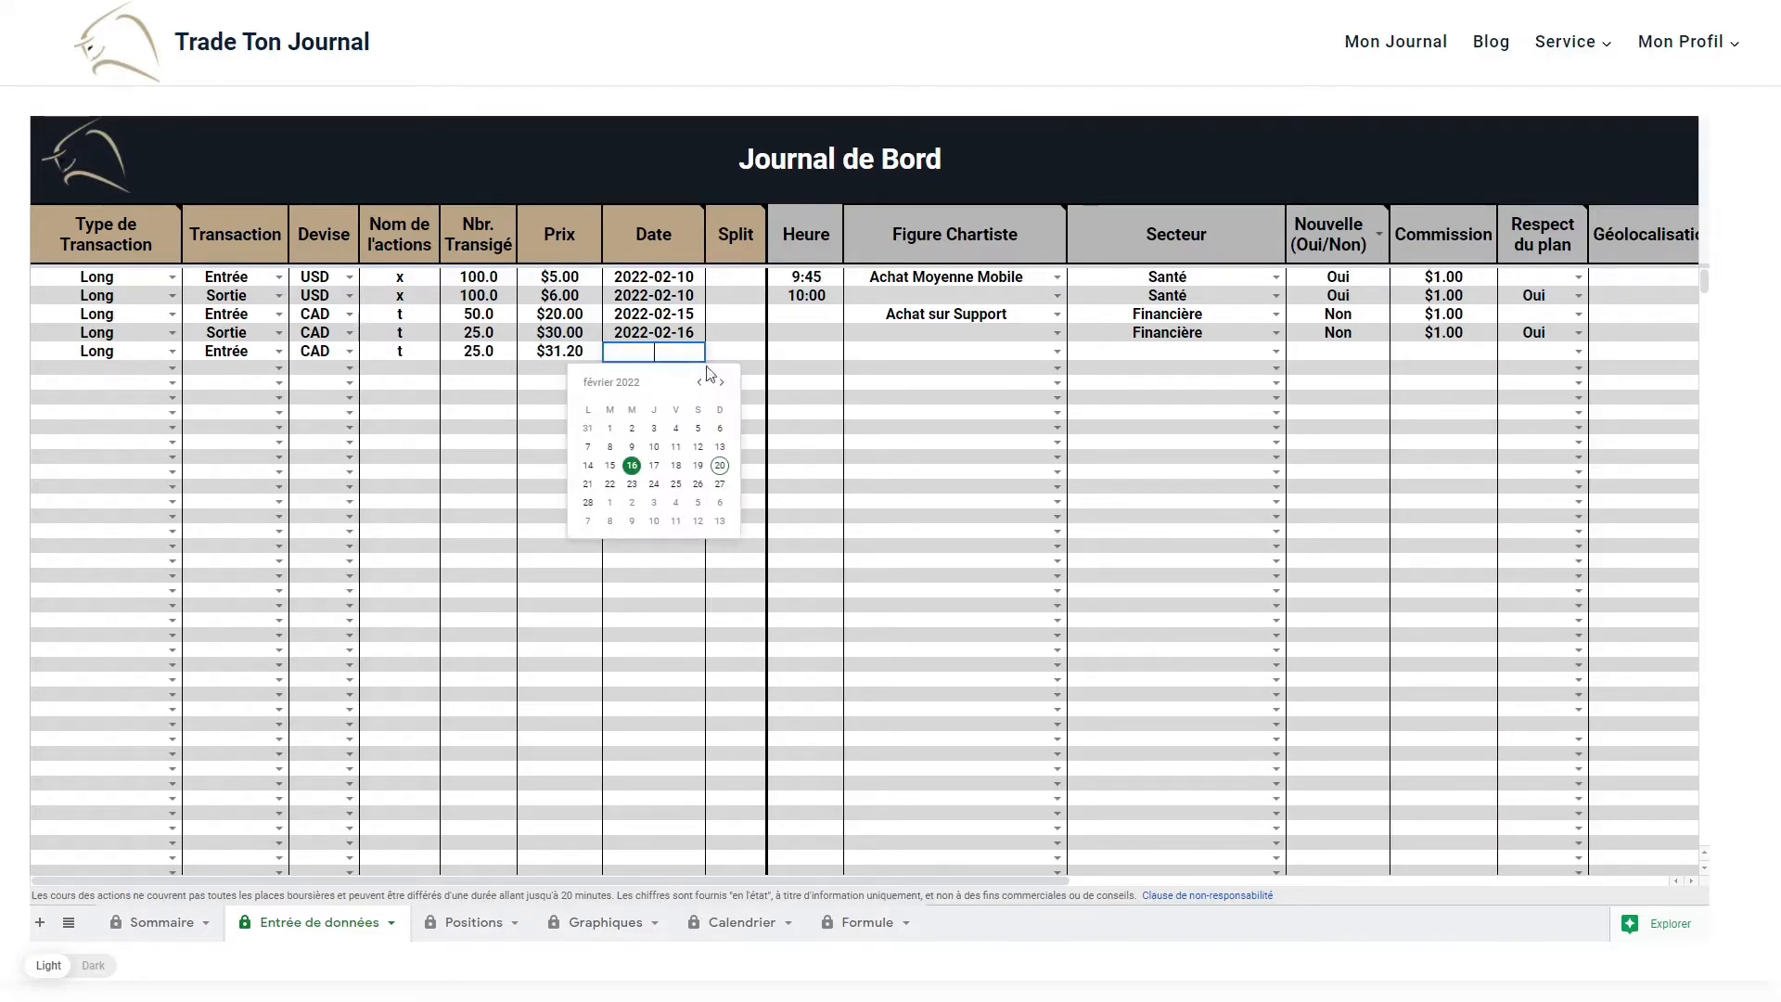
{"action": "left_click", "coordinate": [649, 468]}
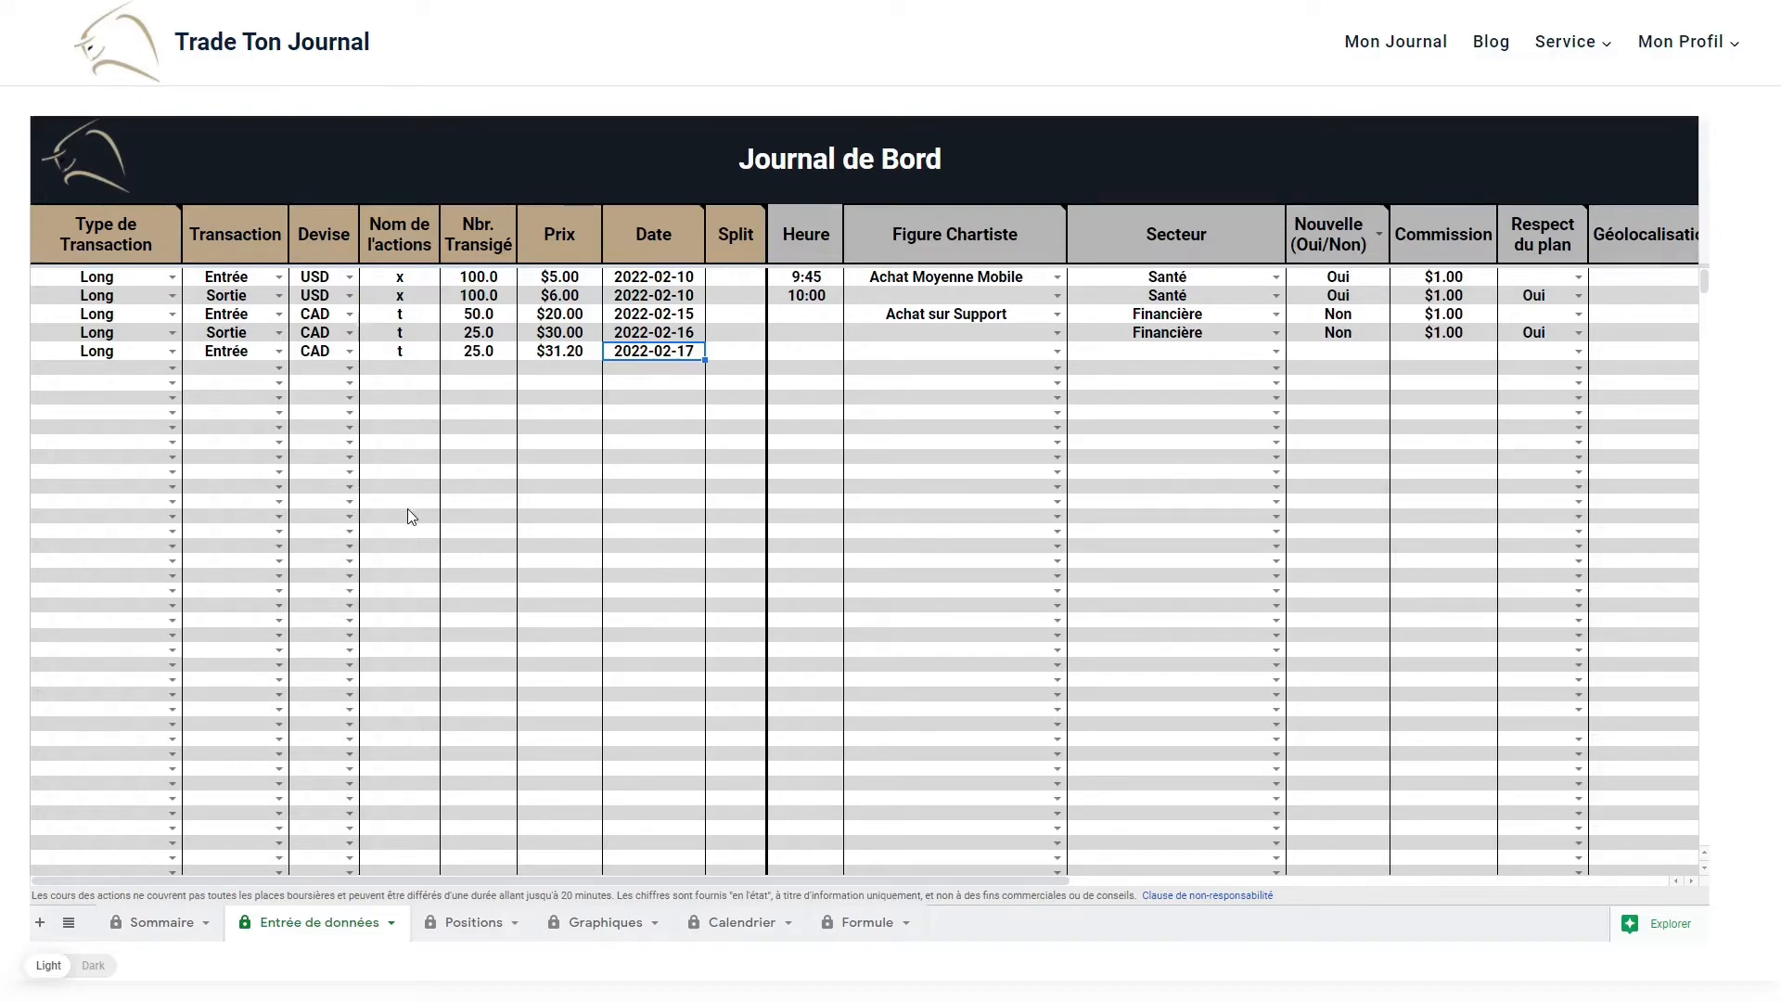
Complete the fifth row with Secteur Financière, Nouvelle Non and a $1.00 Commission, leaving Respect du plan blank.
{"action": "left_click", "coordinate": [1276, 350]}
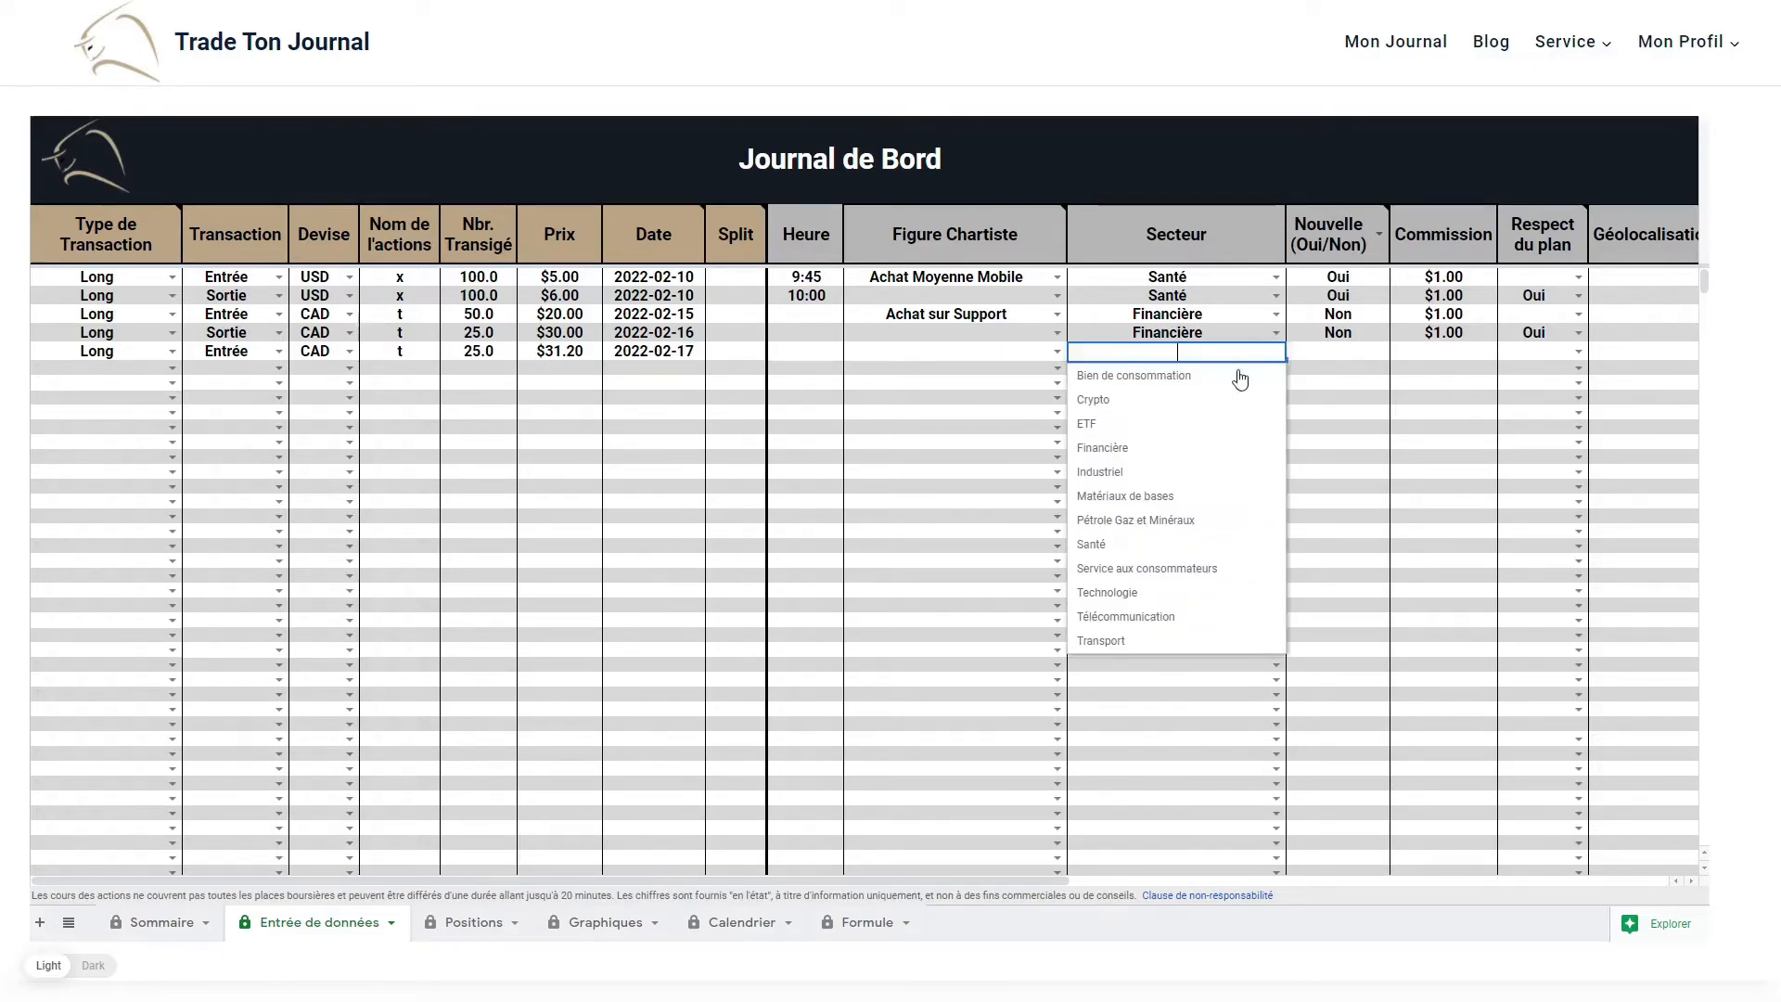
{"action": "left_click", "coordinate": [1102, 448]}
{"action": "left_click", "coordinate": [1347, 349]}
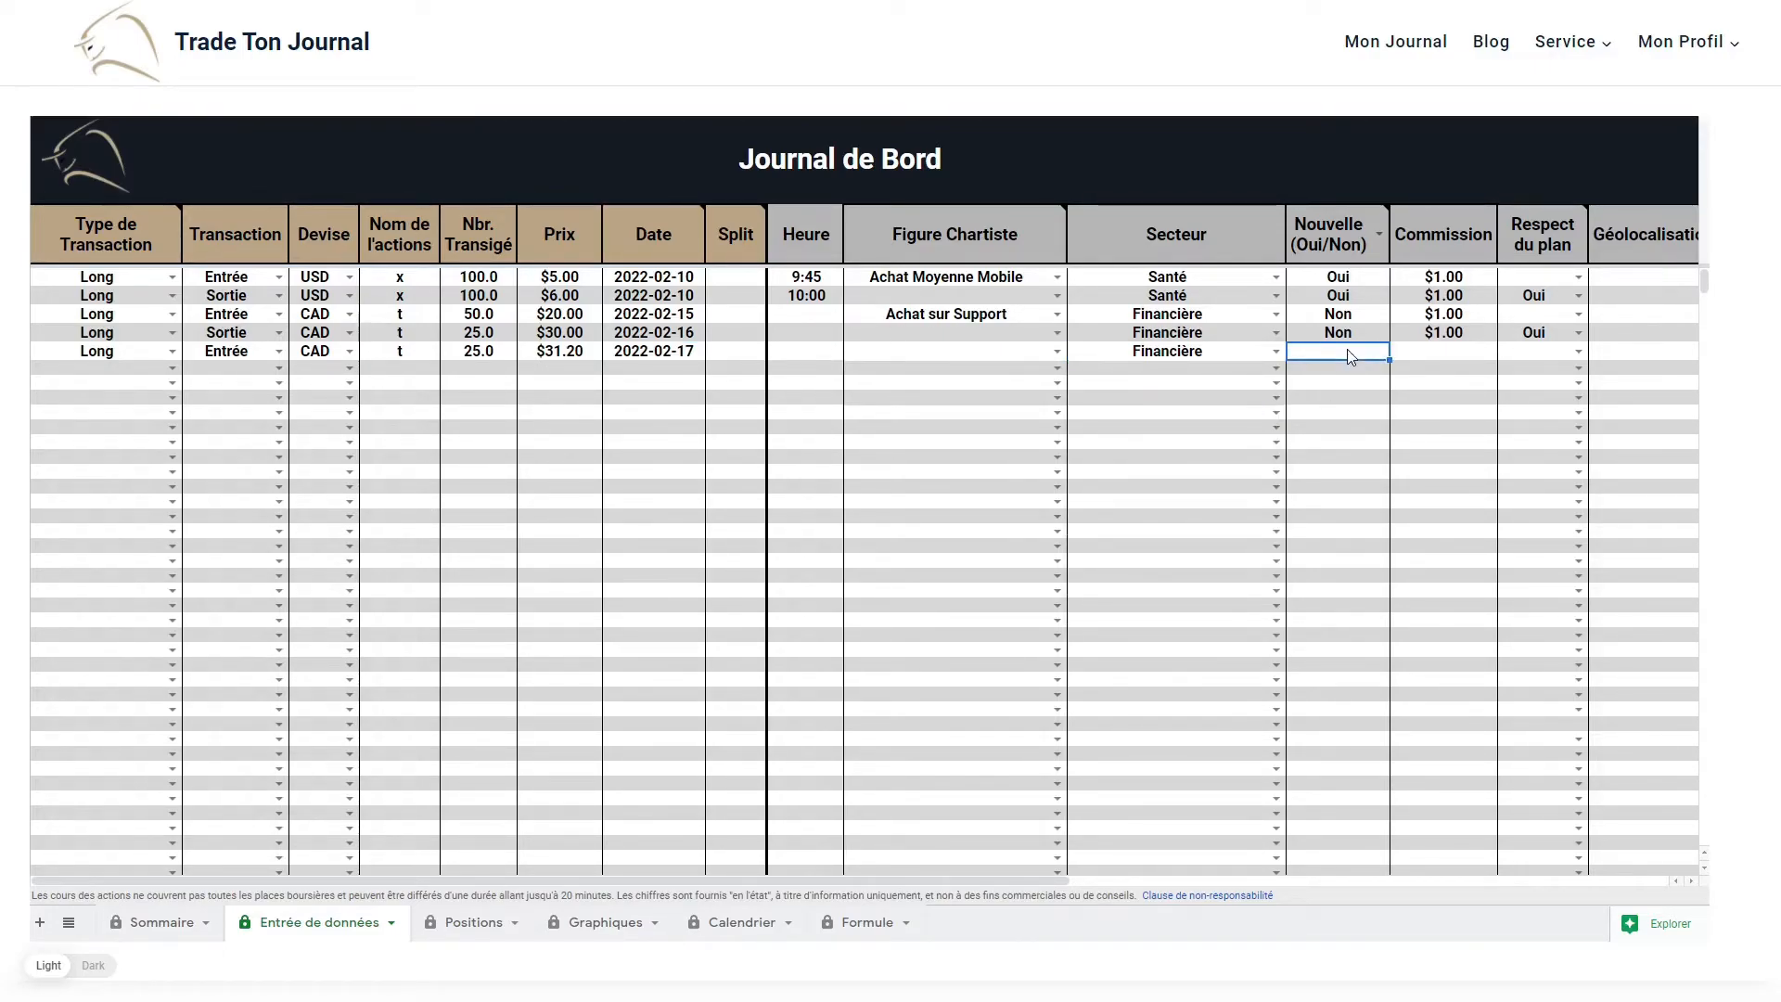
{"action": "type", "text": "Non"}
{"action": "key", "text": "Tab"}
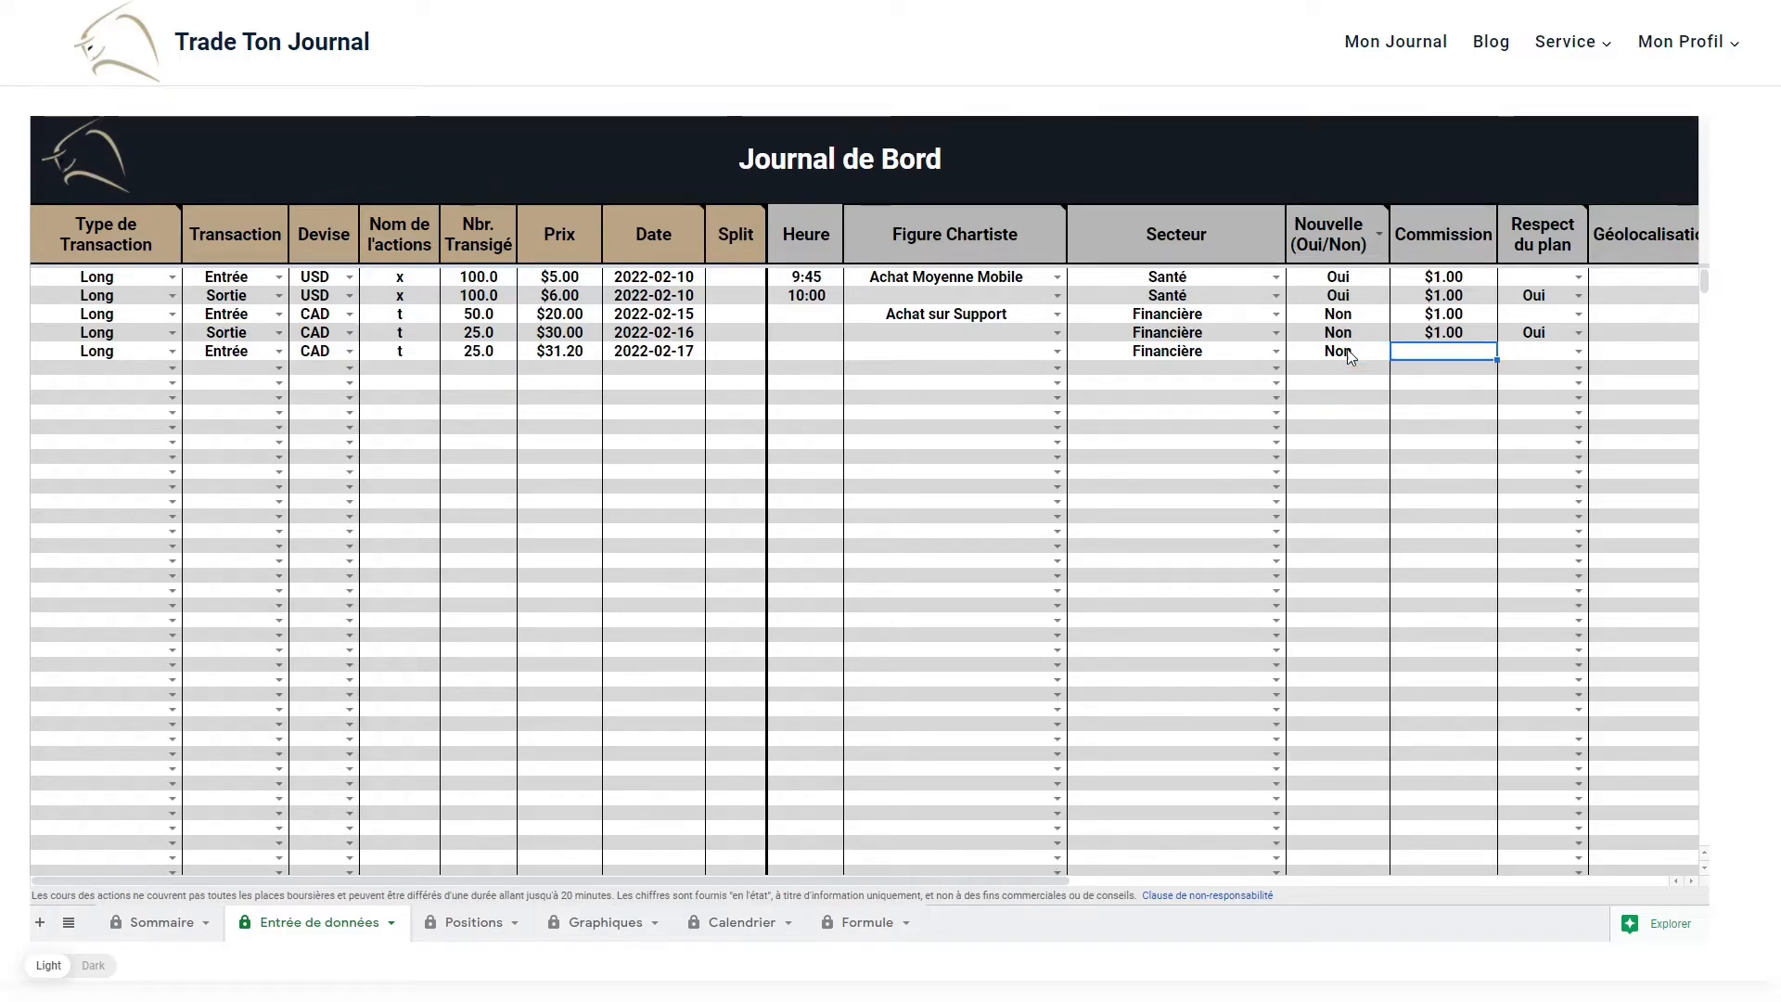
{"action": "type", "text": "1"}
{"action": "key", "text": "Tab"}
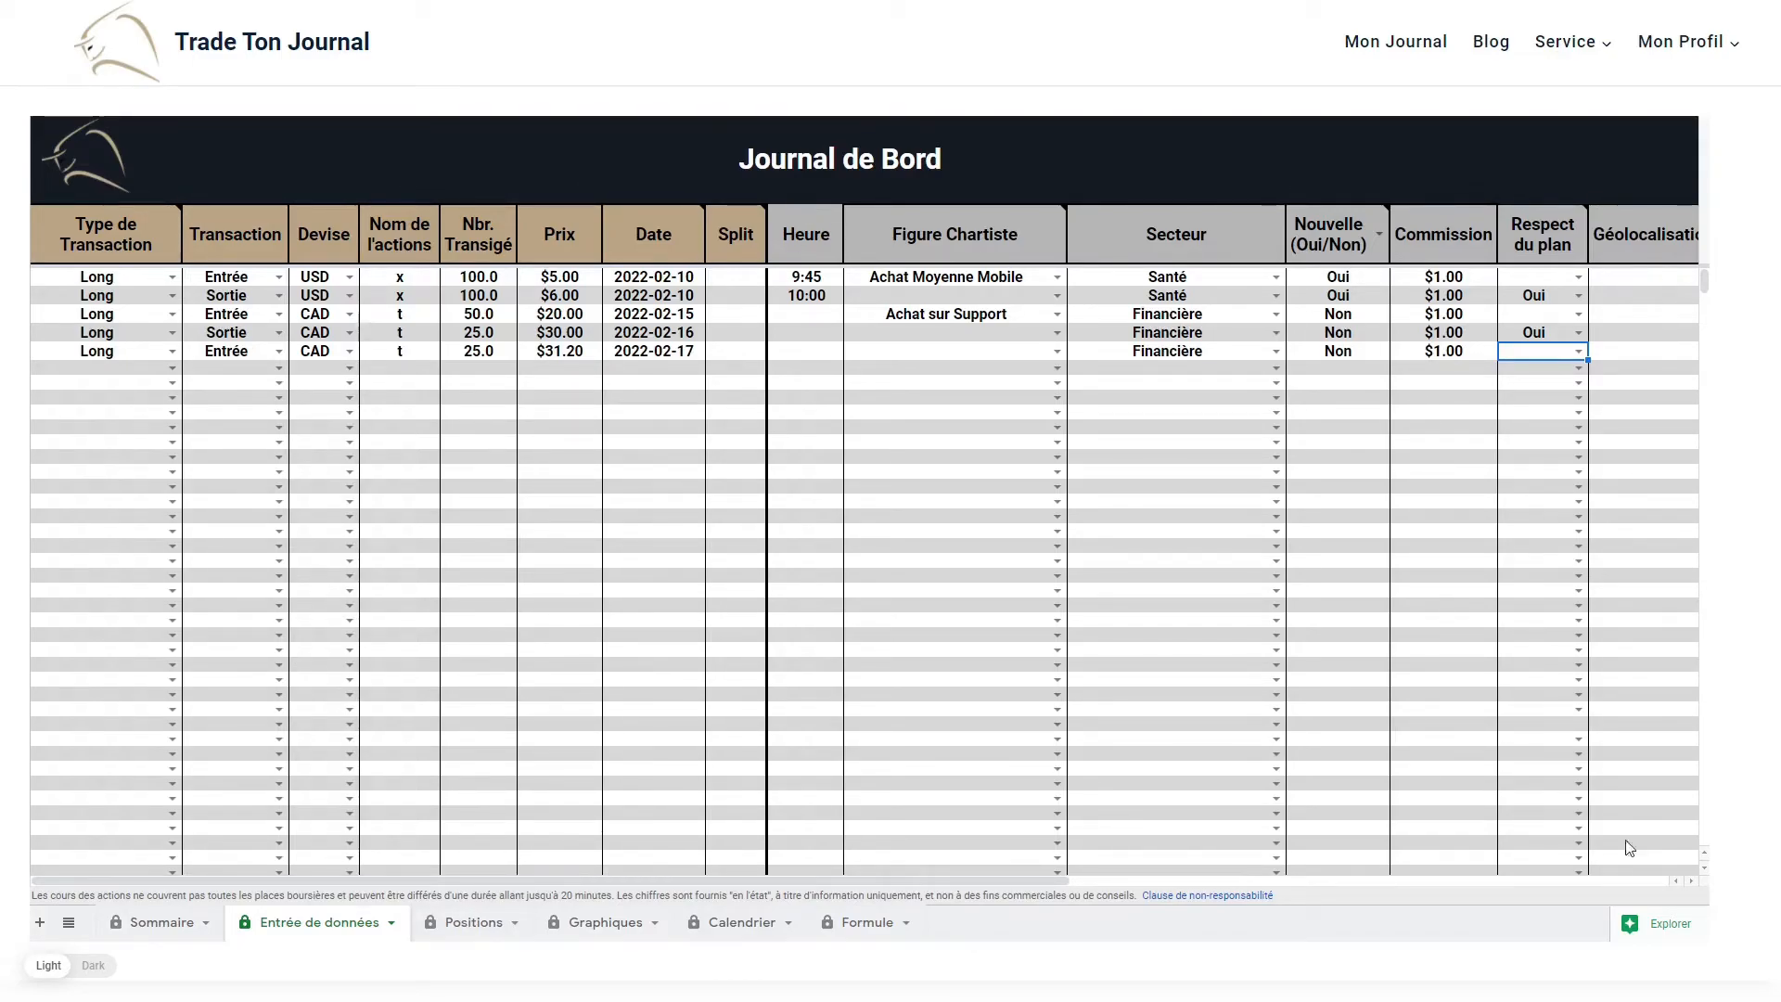
Examine the open position in stock t on the Positions sheet, from its Devise to its Nombre d'actions.
{"action": "left_click", "coordinate": [473, 922]}
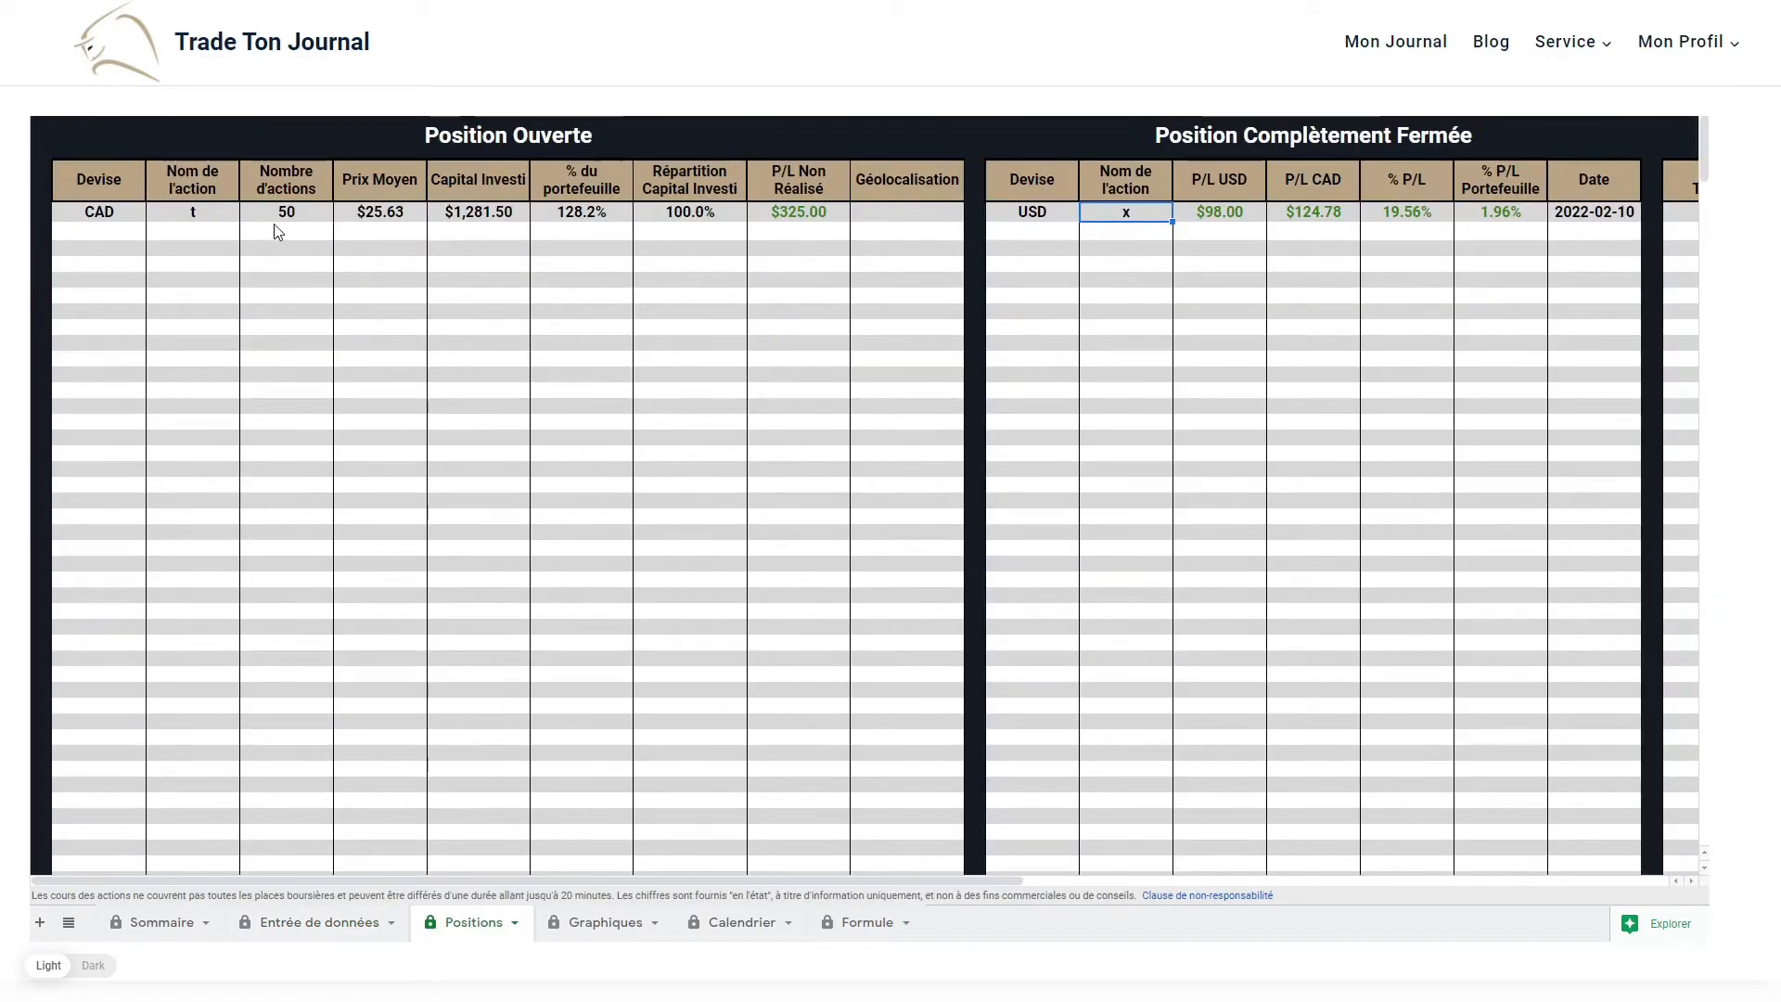
{"action": "left_click_drag", "start_coordinate": [96, 215], "coordinate": [329, 220]}
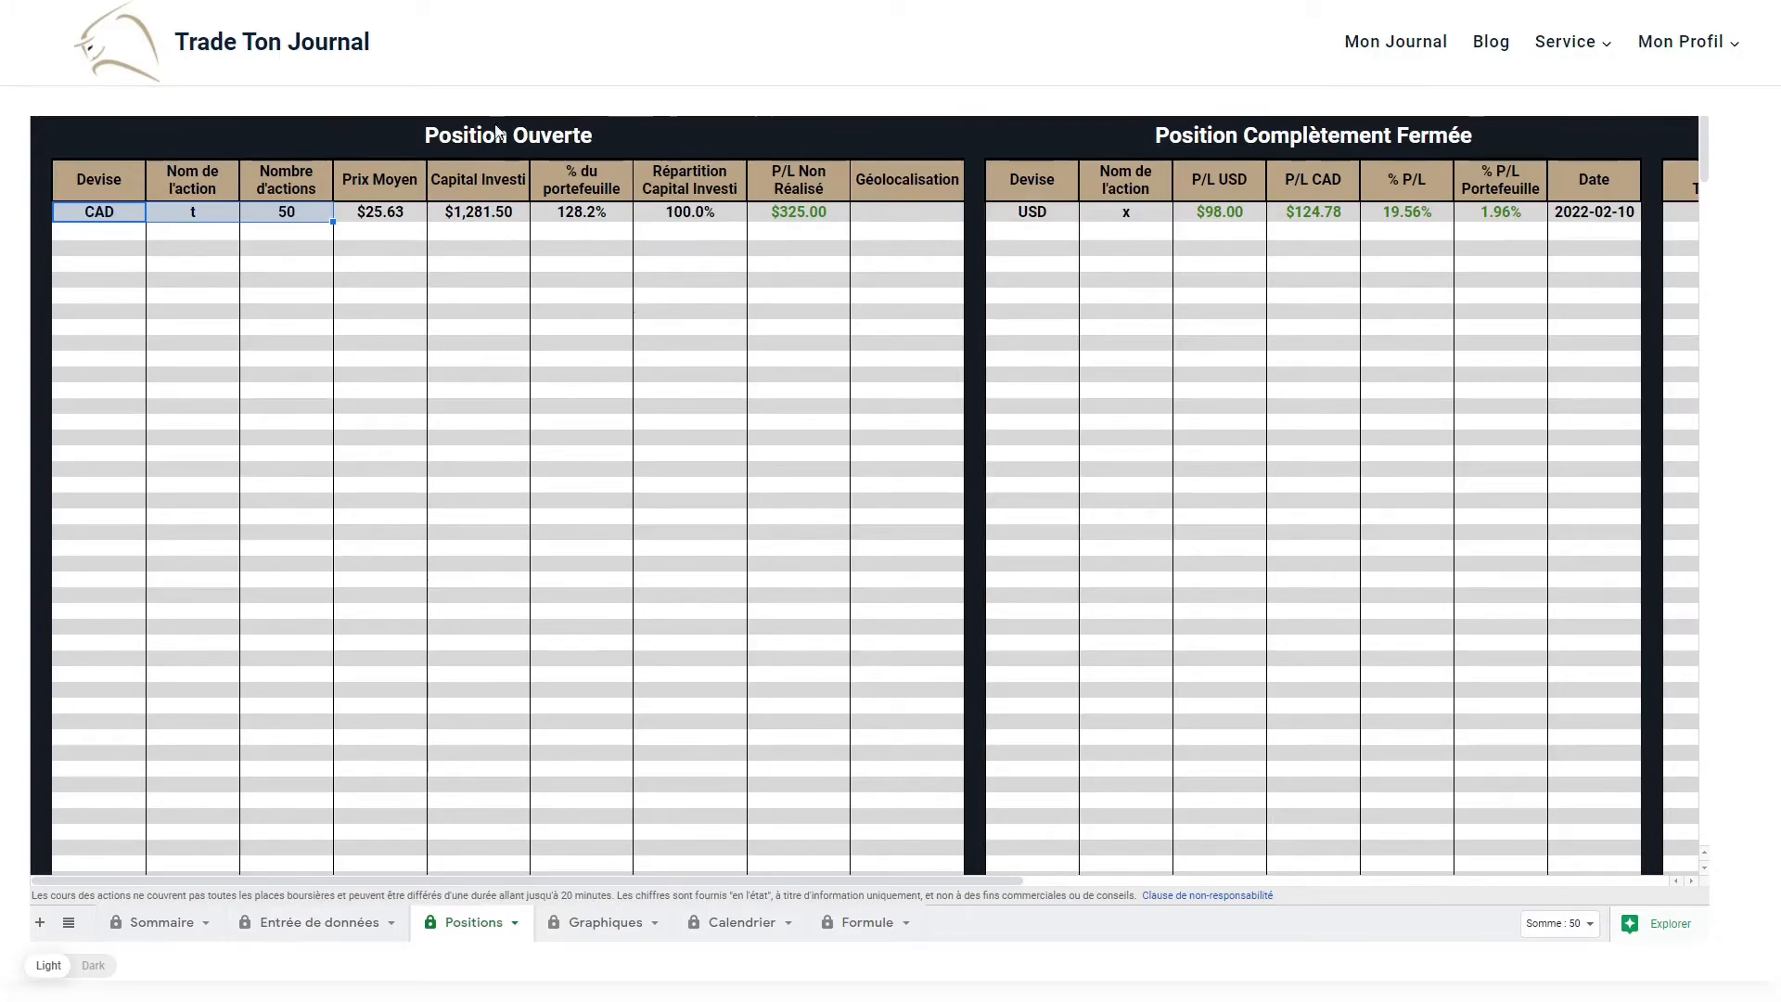
Return to the Entrée de données sheet and start the sixth row as a Long transaction, Sortie, in CAD.
{"action": "left_click", "coordinate": [299, 939]}
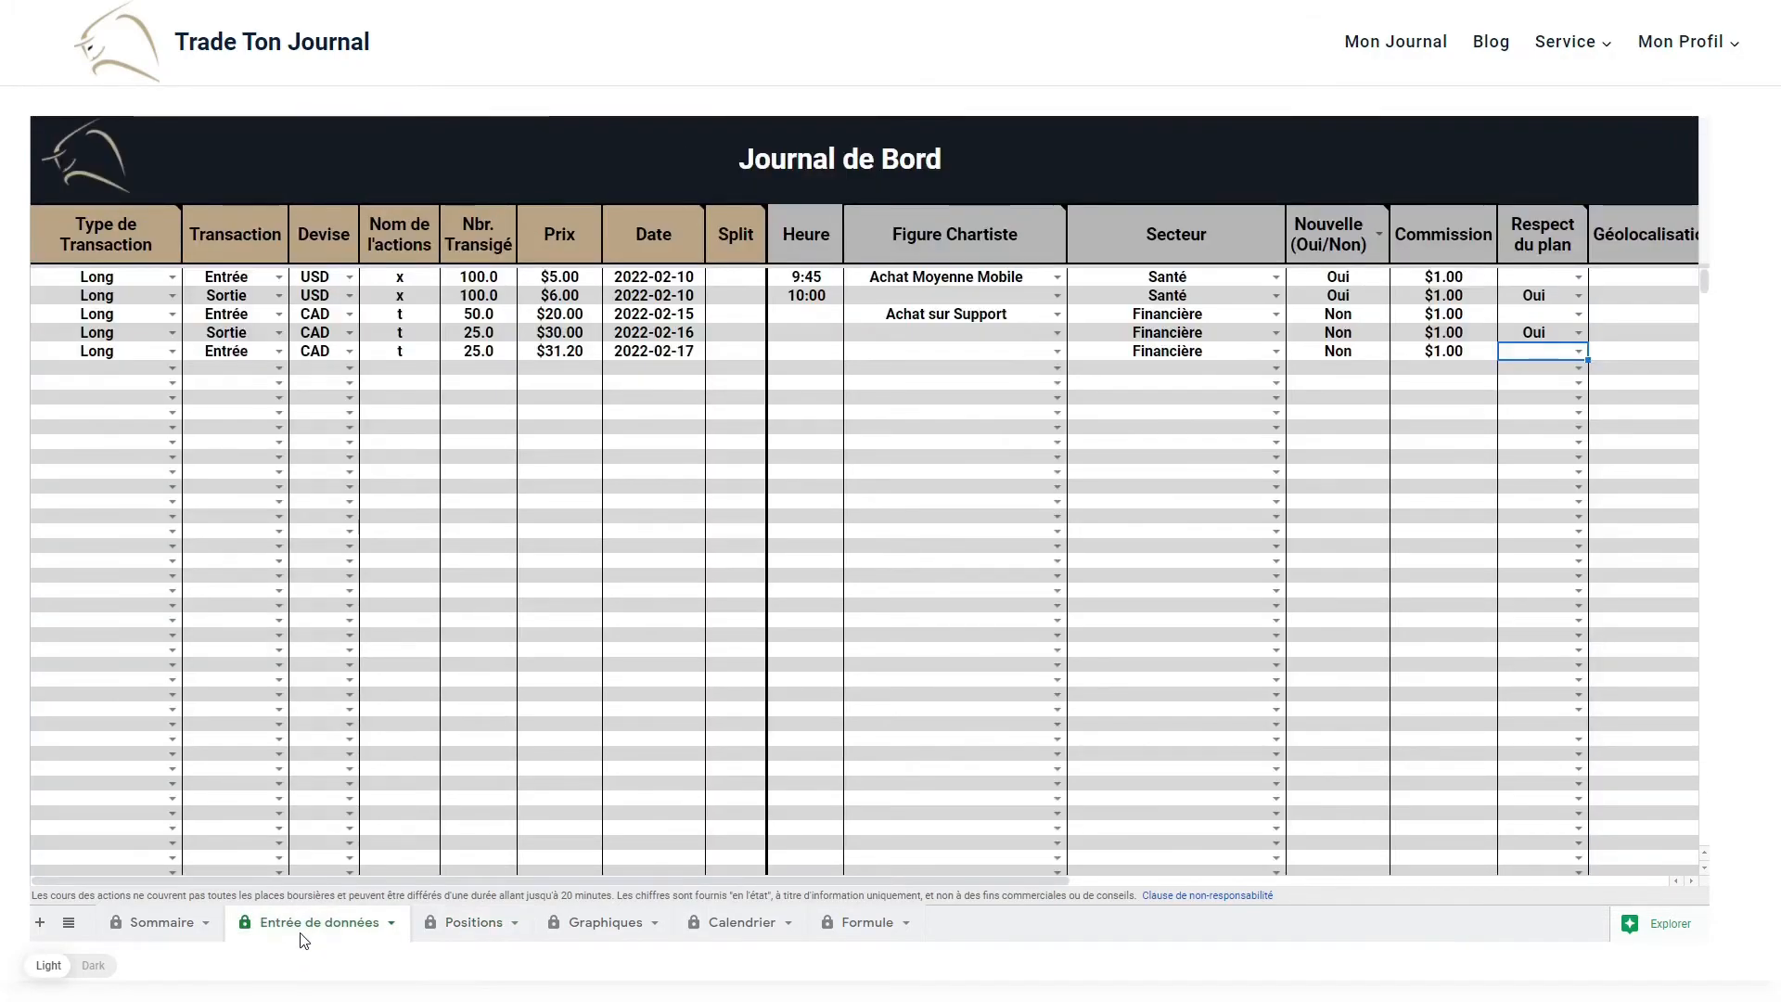
{"action": "left_click", "coordinate": [112, 369]}
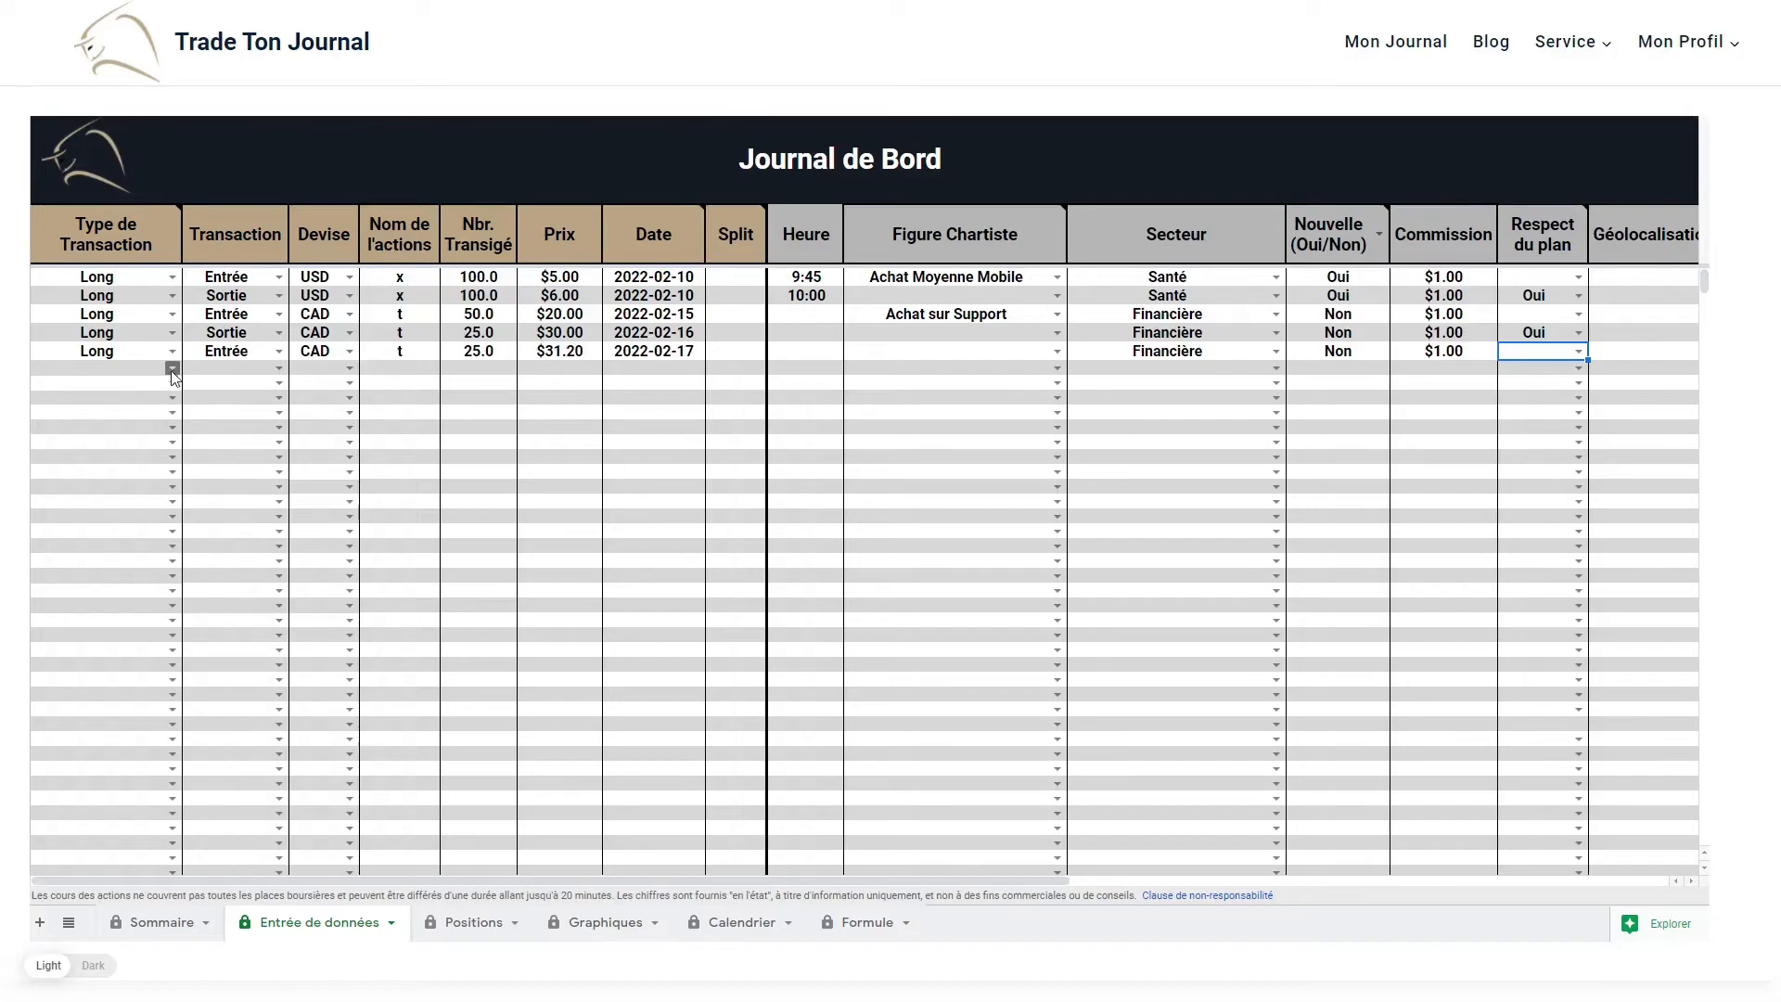
{"action": "left_click", "coordinate": [172, 369]}
{"action": "left_click", "coordinate": [123, 399]}
{"action": "left_click", "coordinate": [278, 370]}
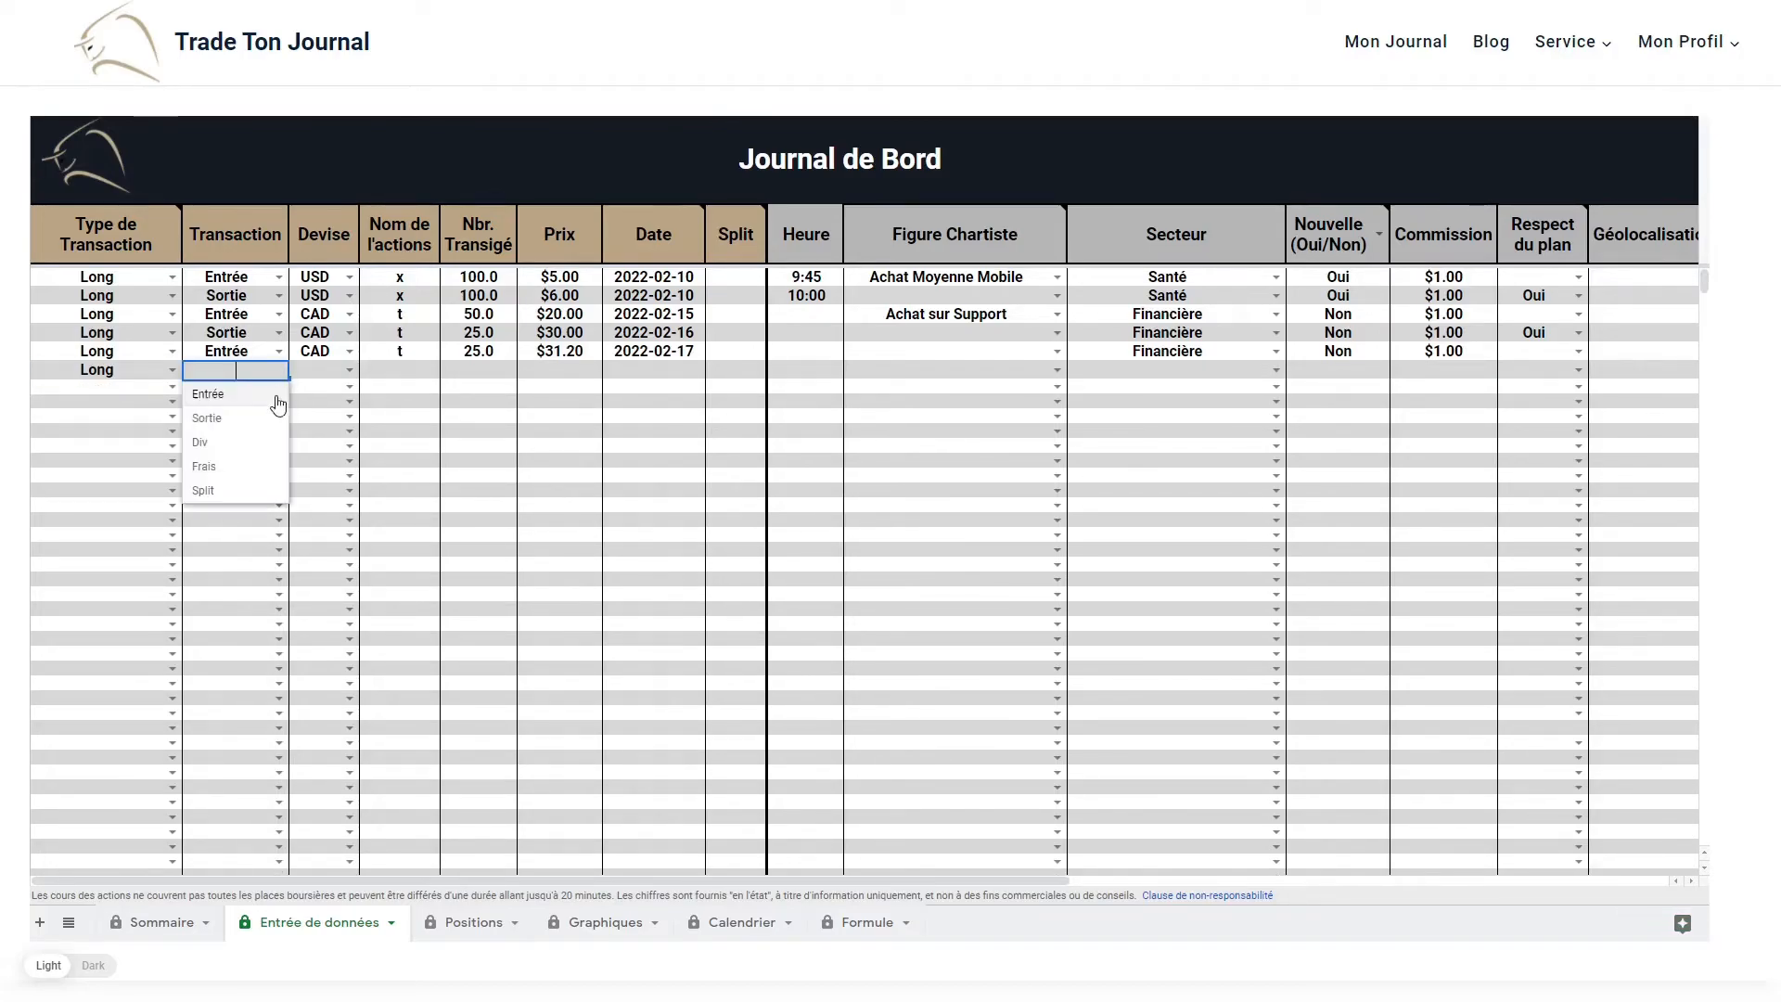
{"action": "left_click", "coordinate": [254, 419]}
{"action": "left_click", "coordinate": [349, 370]}
{"action": "left_click", "coordinate": [320, 420]}
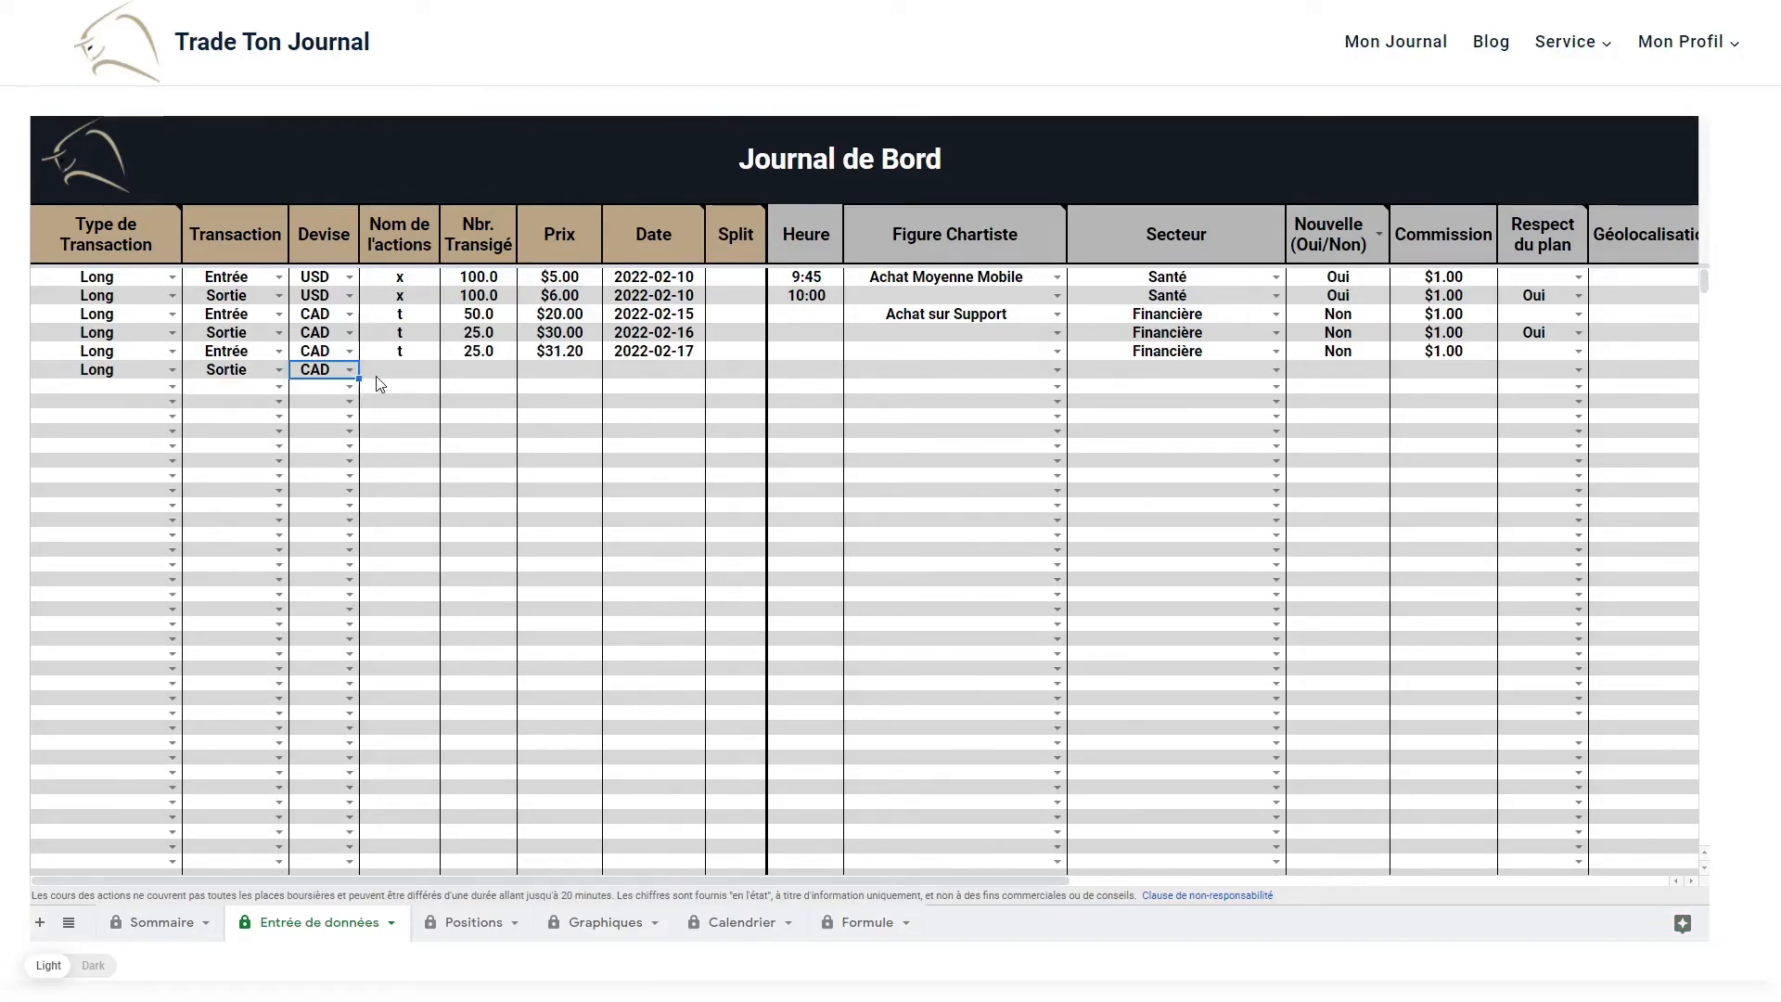
Enter stock t in the sixth row with 50 shares at $32.00, dated 2022-02-18.
{"action": "left_click", "coordinate": [386, 375]}
{"action": "type", "text": "t"}
{"action": "key", "text": "Tab"}
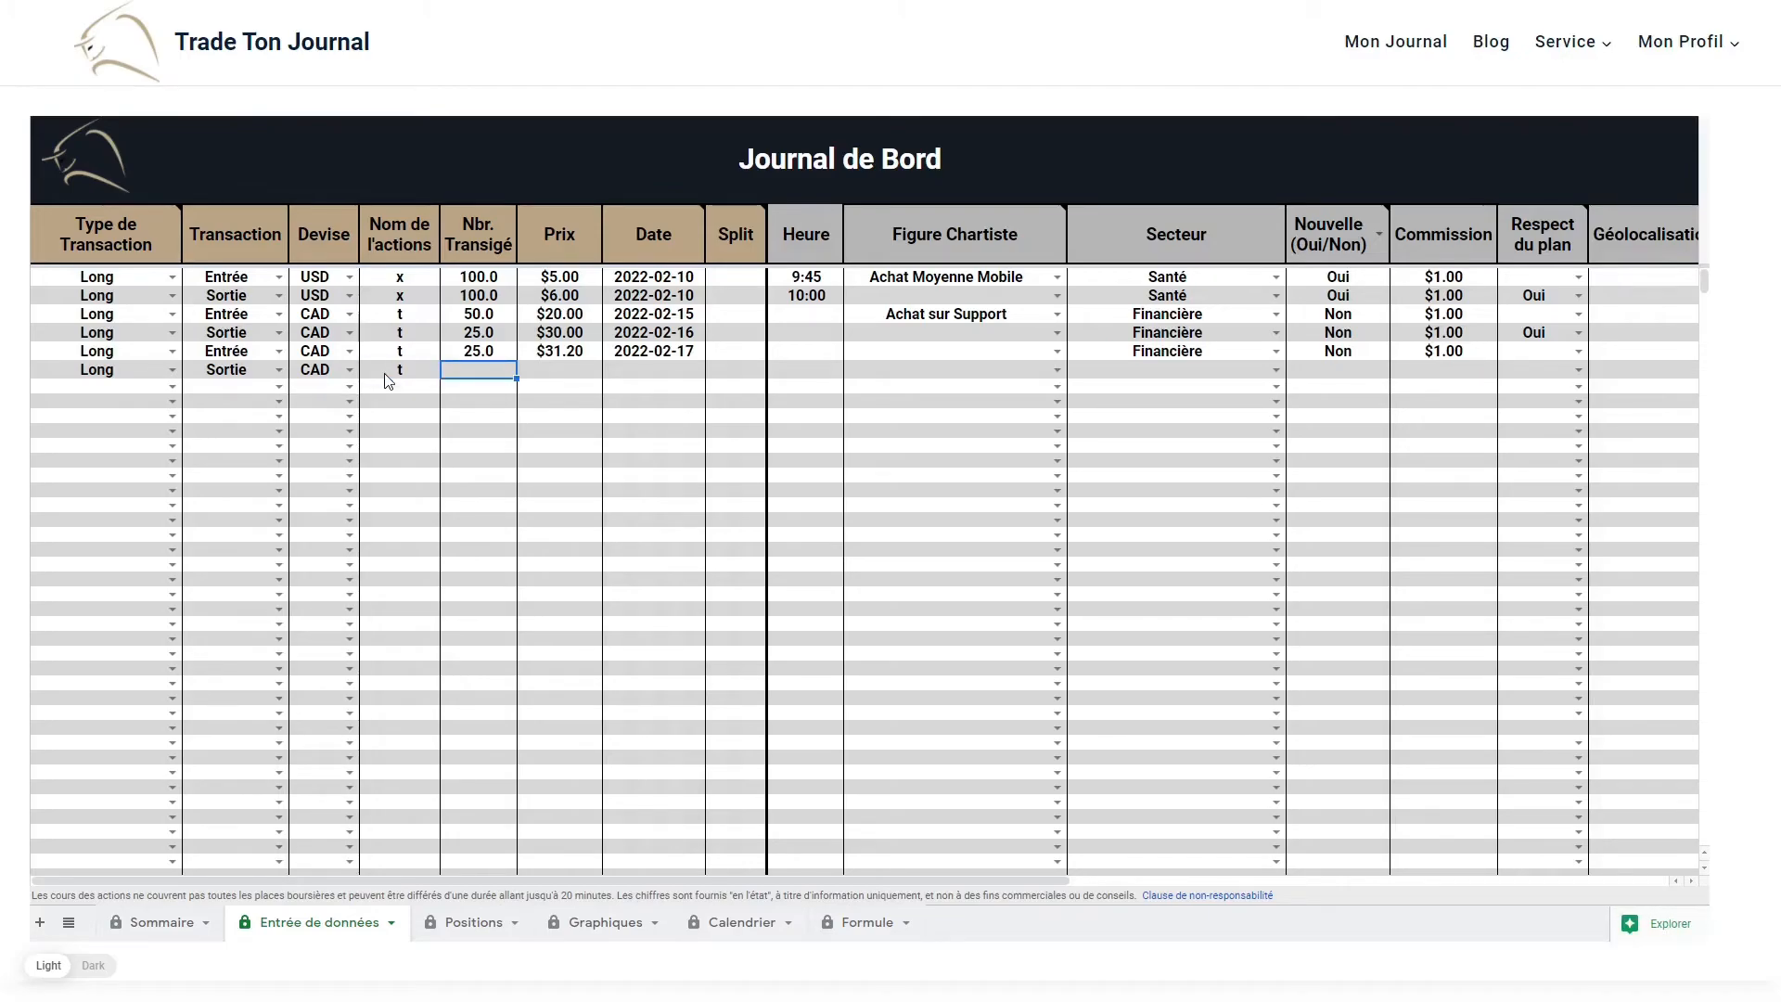
{"action": "type", "text": "50"}
{"action": "key", "text": "Tab"}
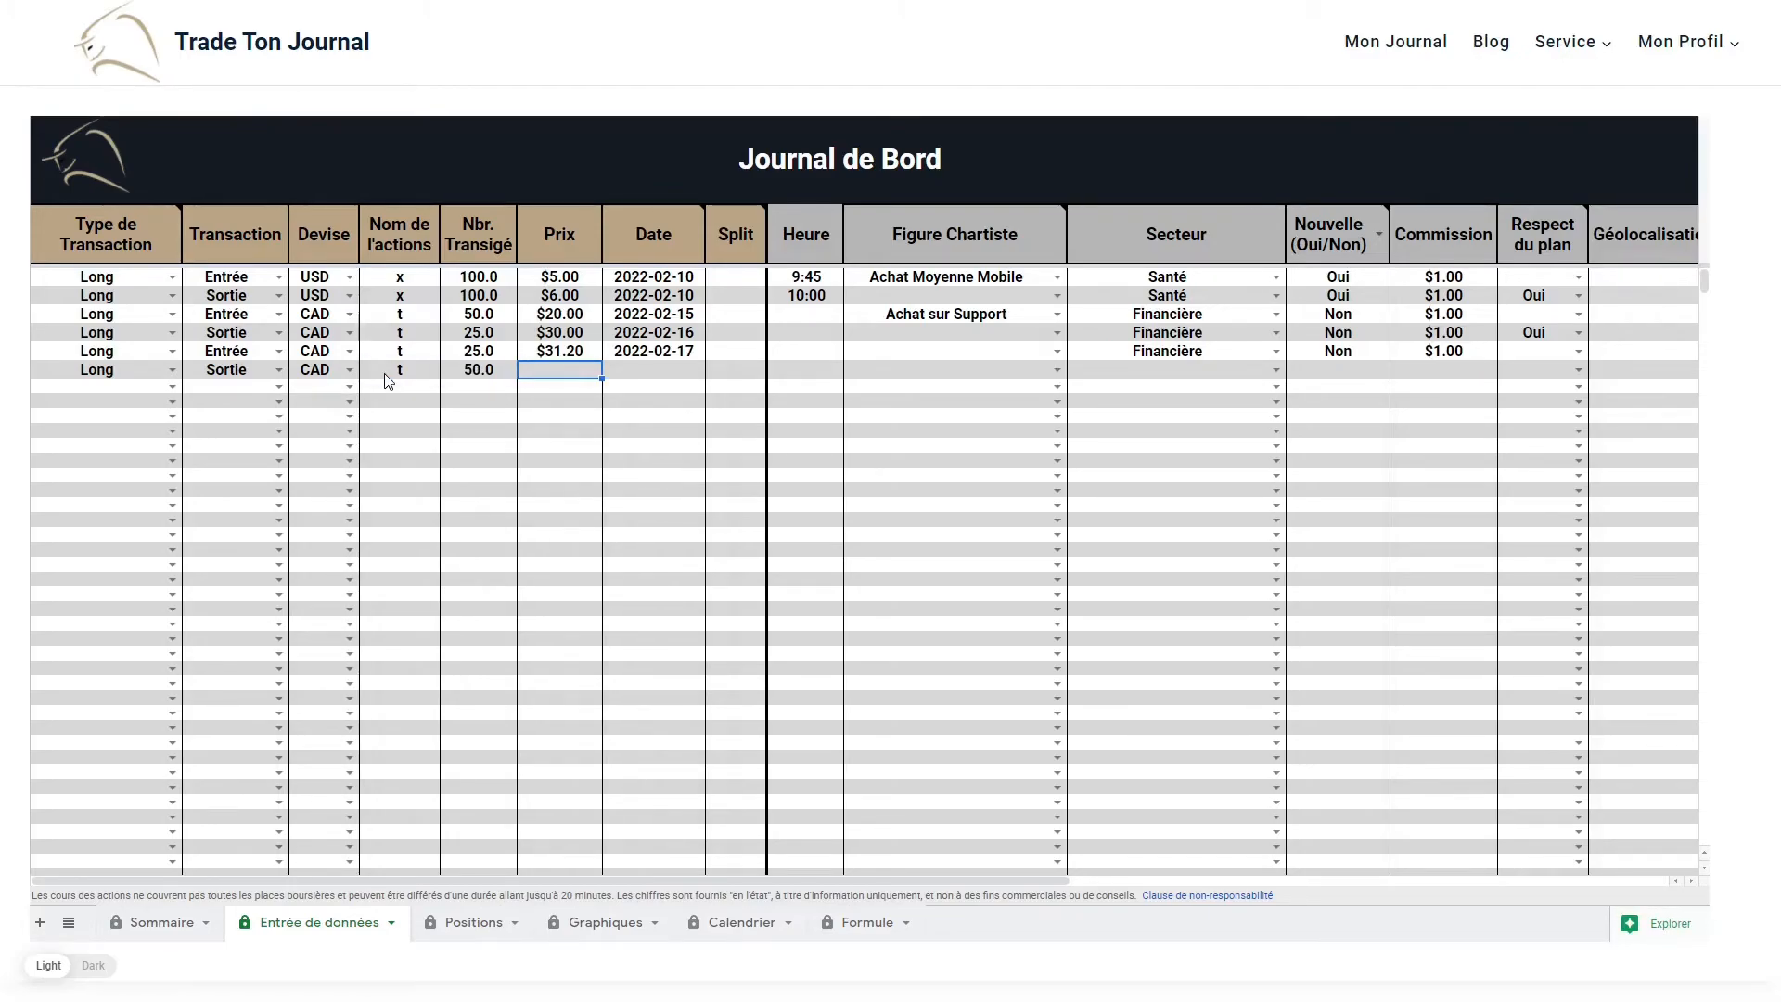
{"action": "type", "text": "32.00"}
{"action": "double_click", "coordinate": [650, 381]}
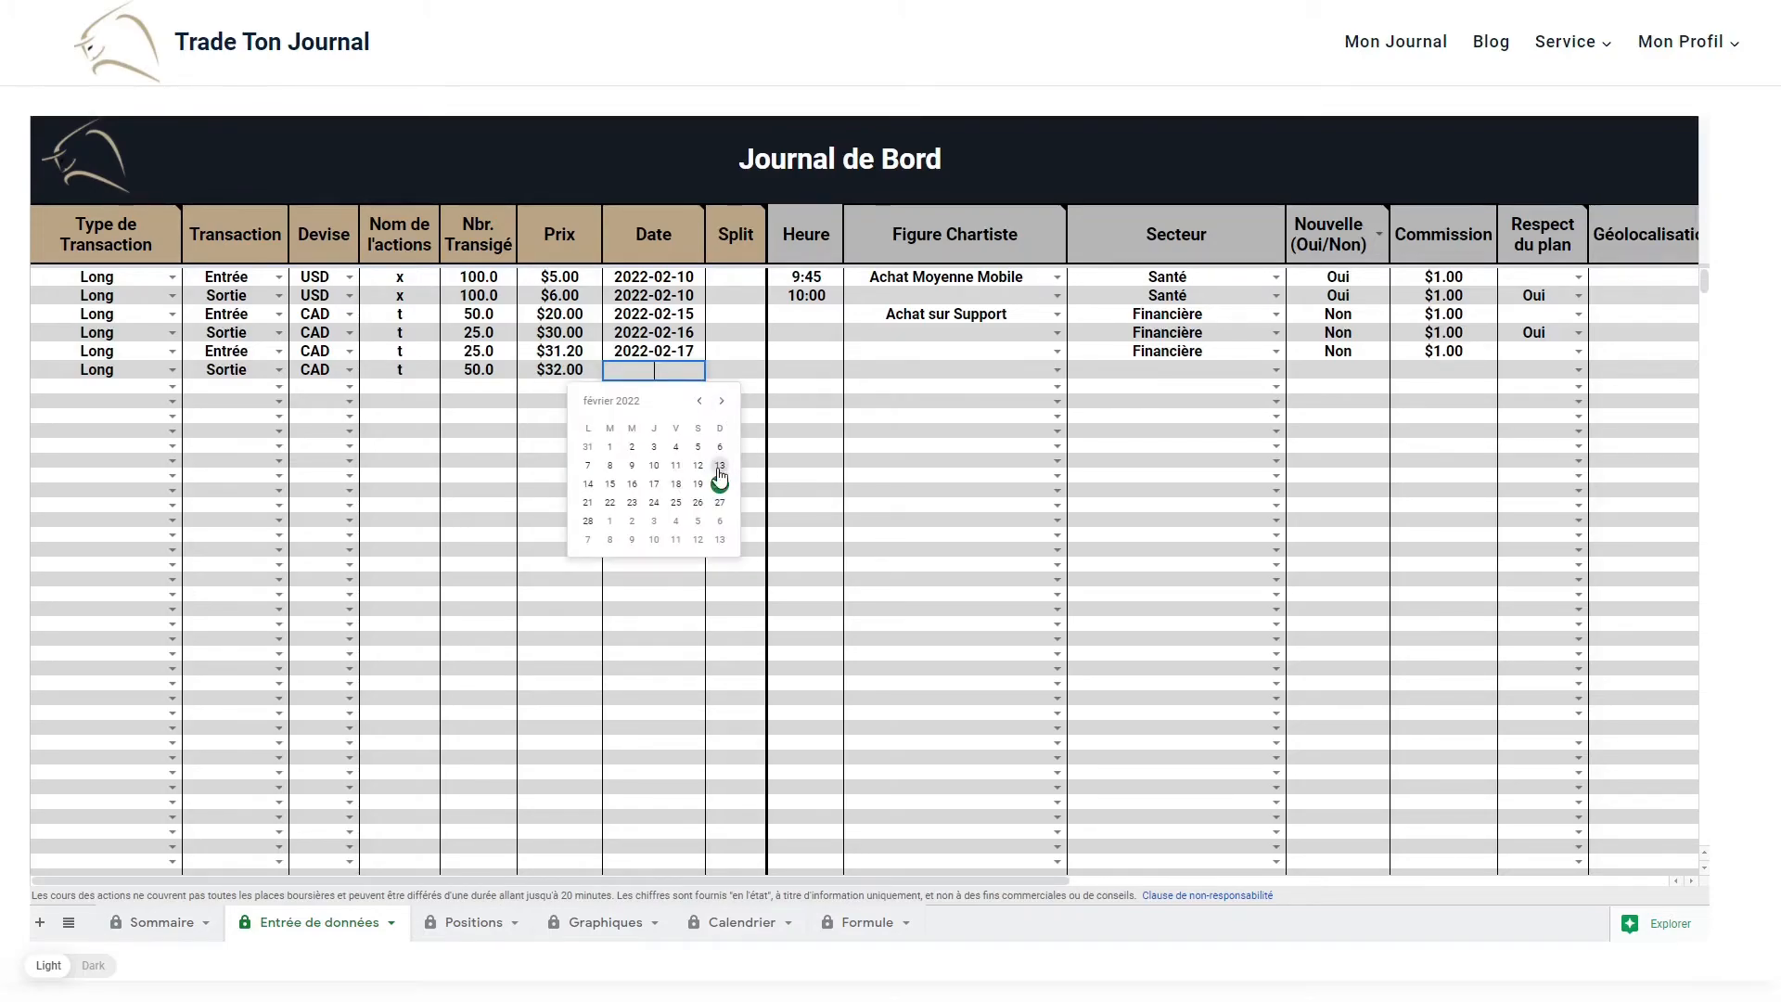
{"action": "left_click", "coordinate": [716, 481]}
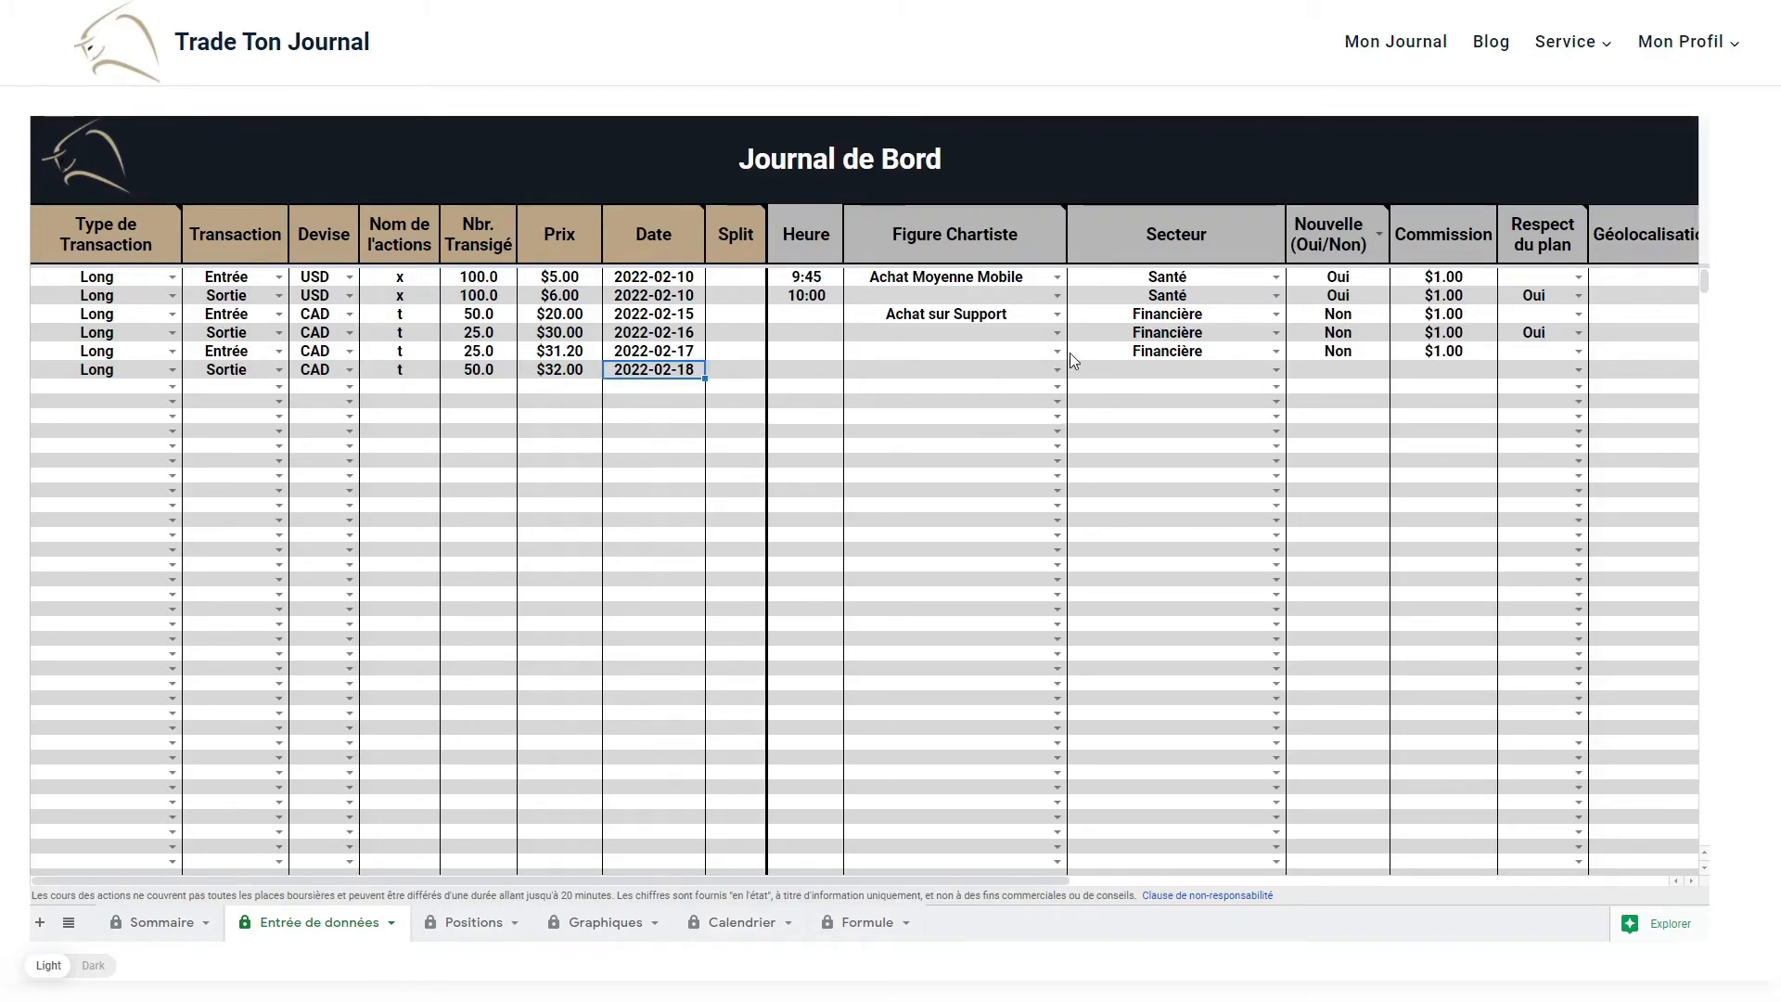
Complete the sixth row with Secteur Financière, Nouvelle Non, a $1.00 Commission and Respect du plan Oui.
{"action": "left_click", "coordinate": [1272, 371]}
{"action": "left_click", "coordinate": [1140, 464]}
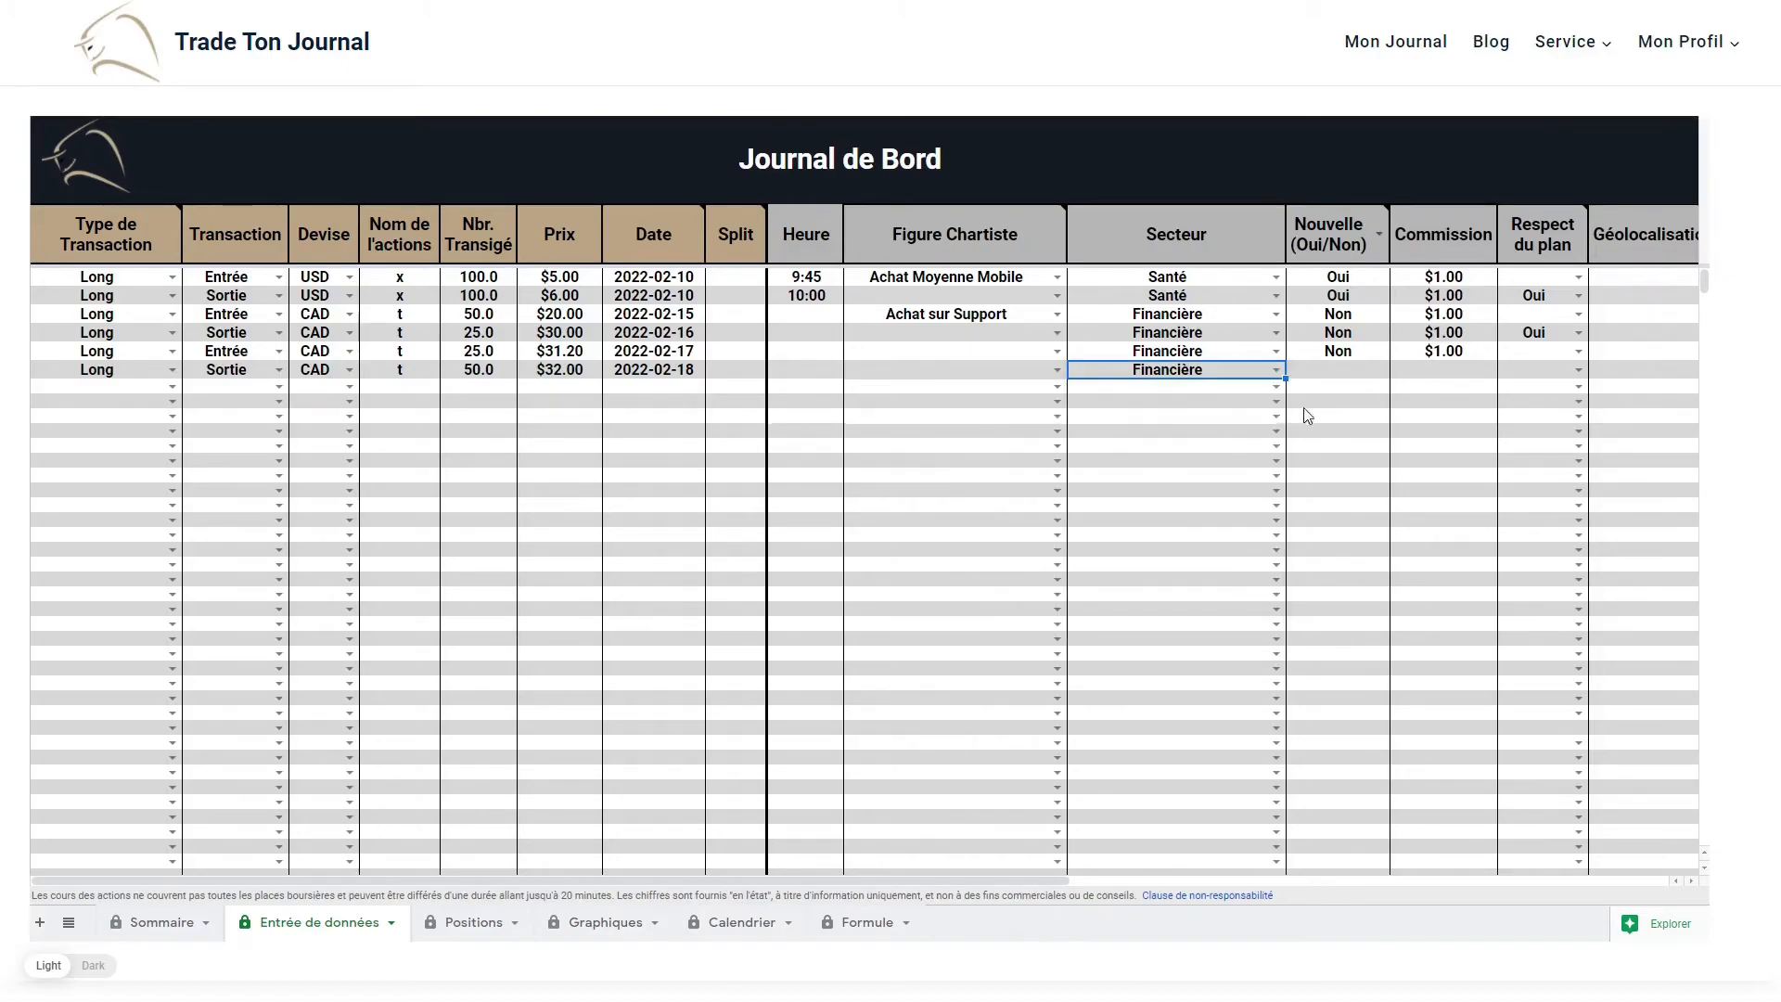
{"action": "left_click", "coordinate": [1360, 372]}
{"action": "type", "text": "Non"}
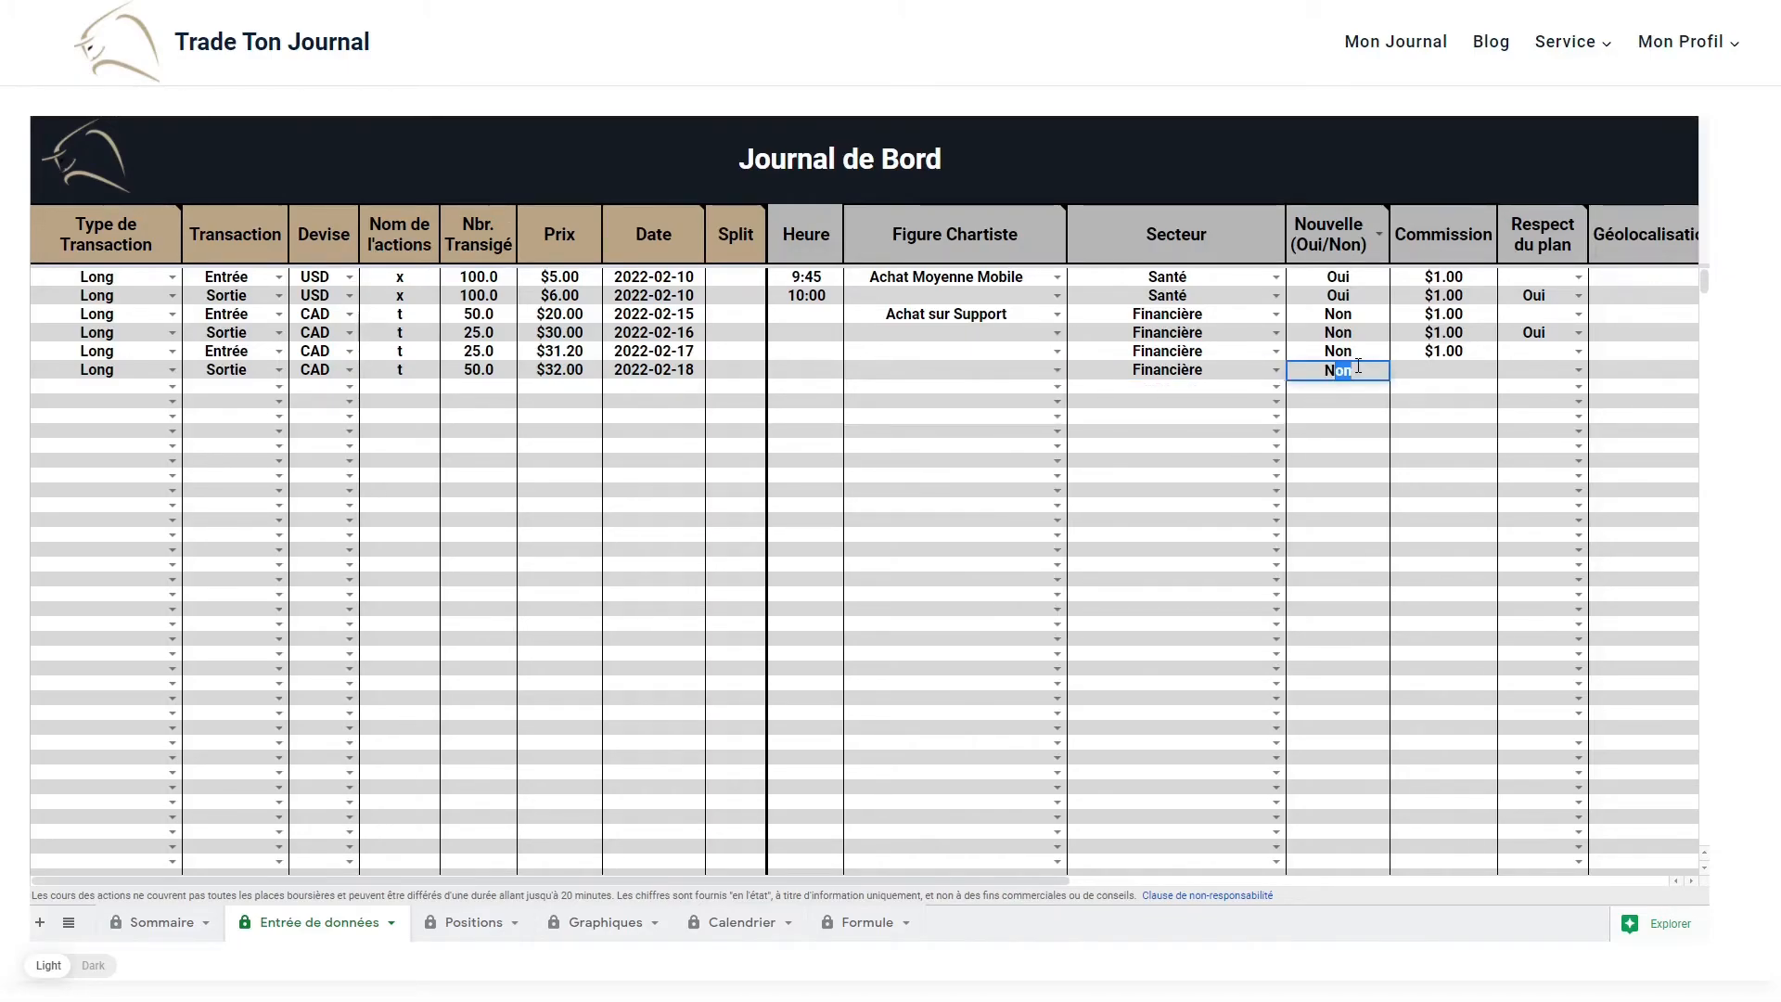
{"action": "key", "text": "Tab"}
{"action": "type", "text": "1"}
{"action": "key", "text": "Tab"}
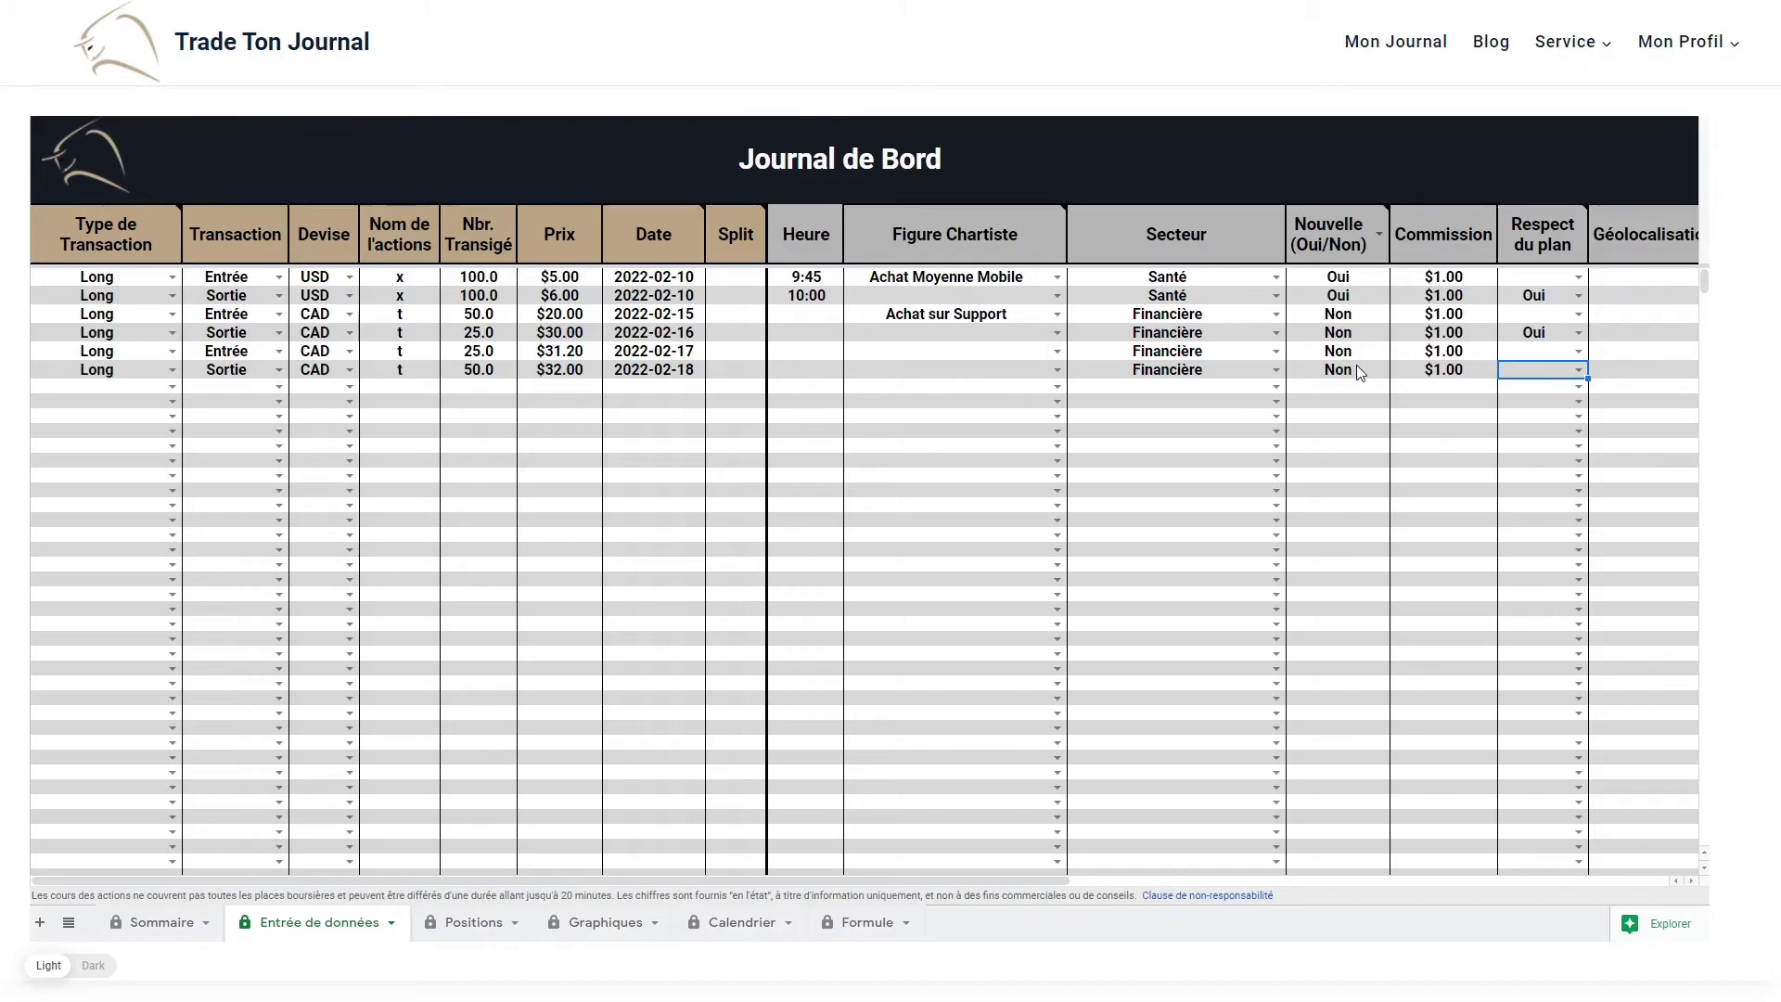
{"action": "key", "text": "Return"}
{"action": "type", "text": "Oui"}
{"action": "key", "text": "Return"}
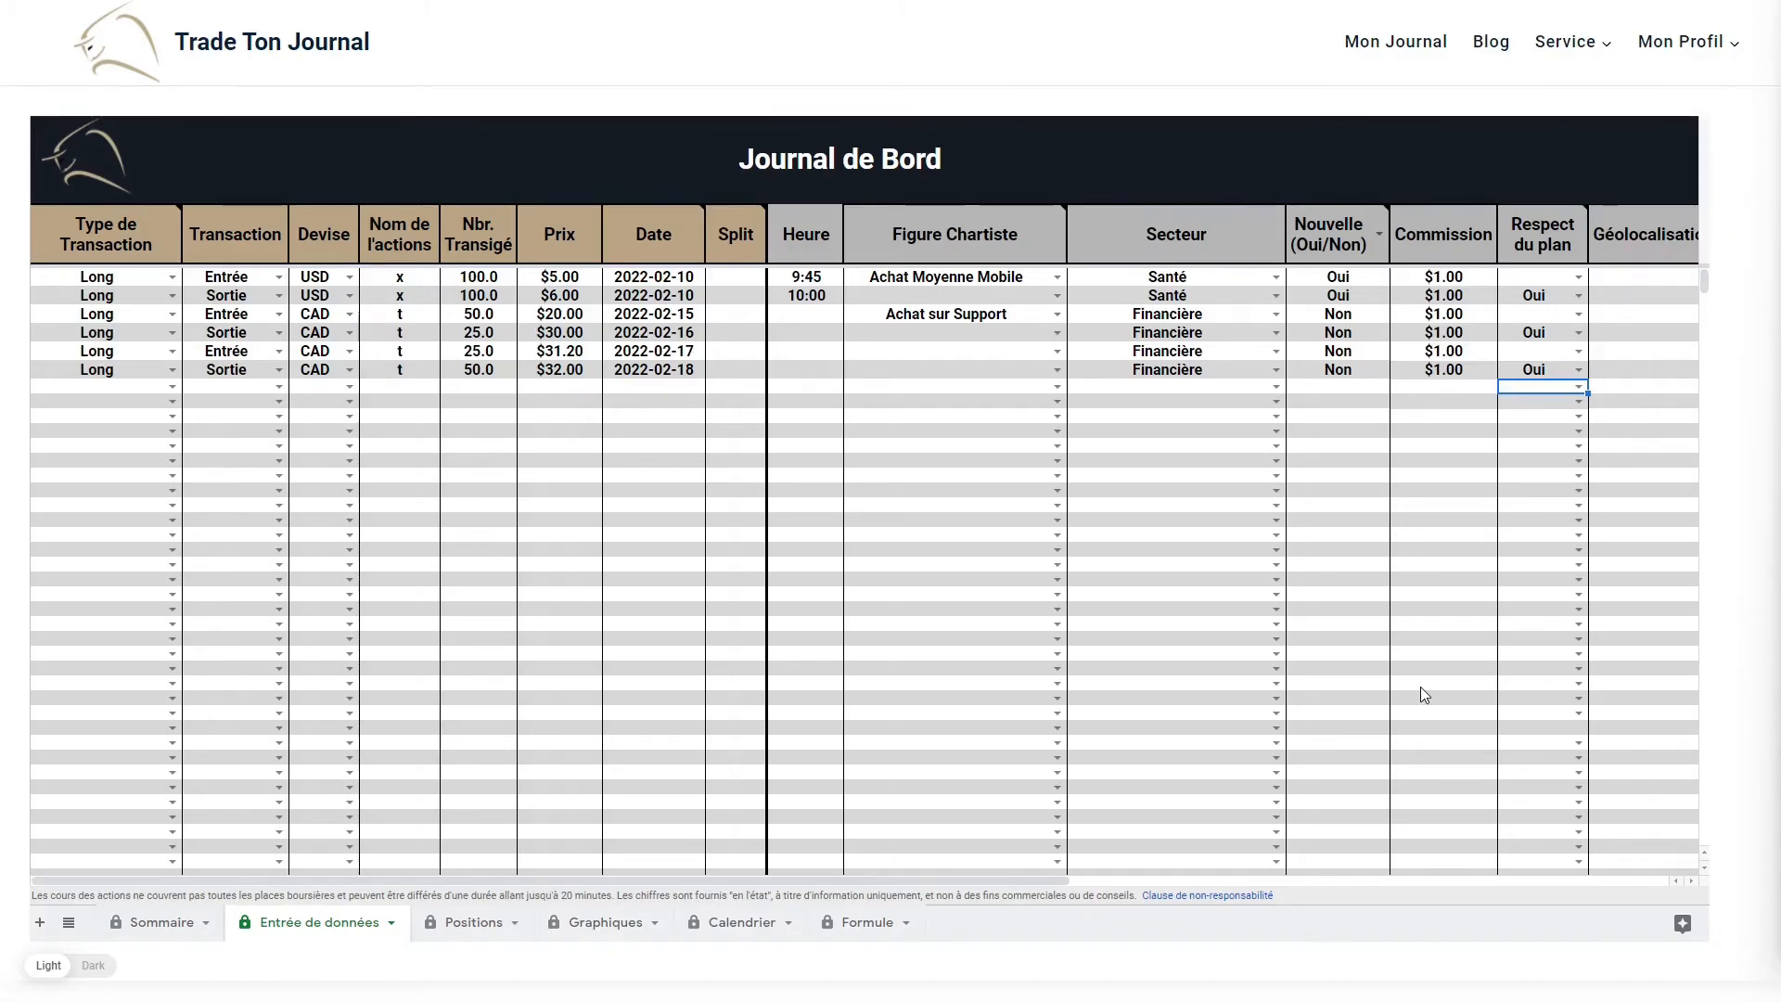
Check the Positions sheet for open positions and examine the P/L CAD of stock t under Position Complètement Fermée.
{"action": "left_click", "coordinate": [479, 931]}
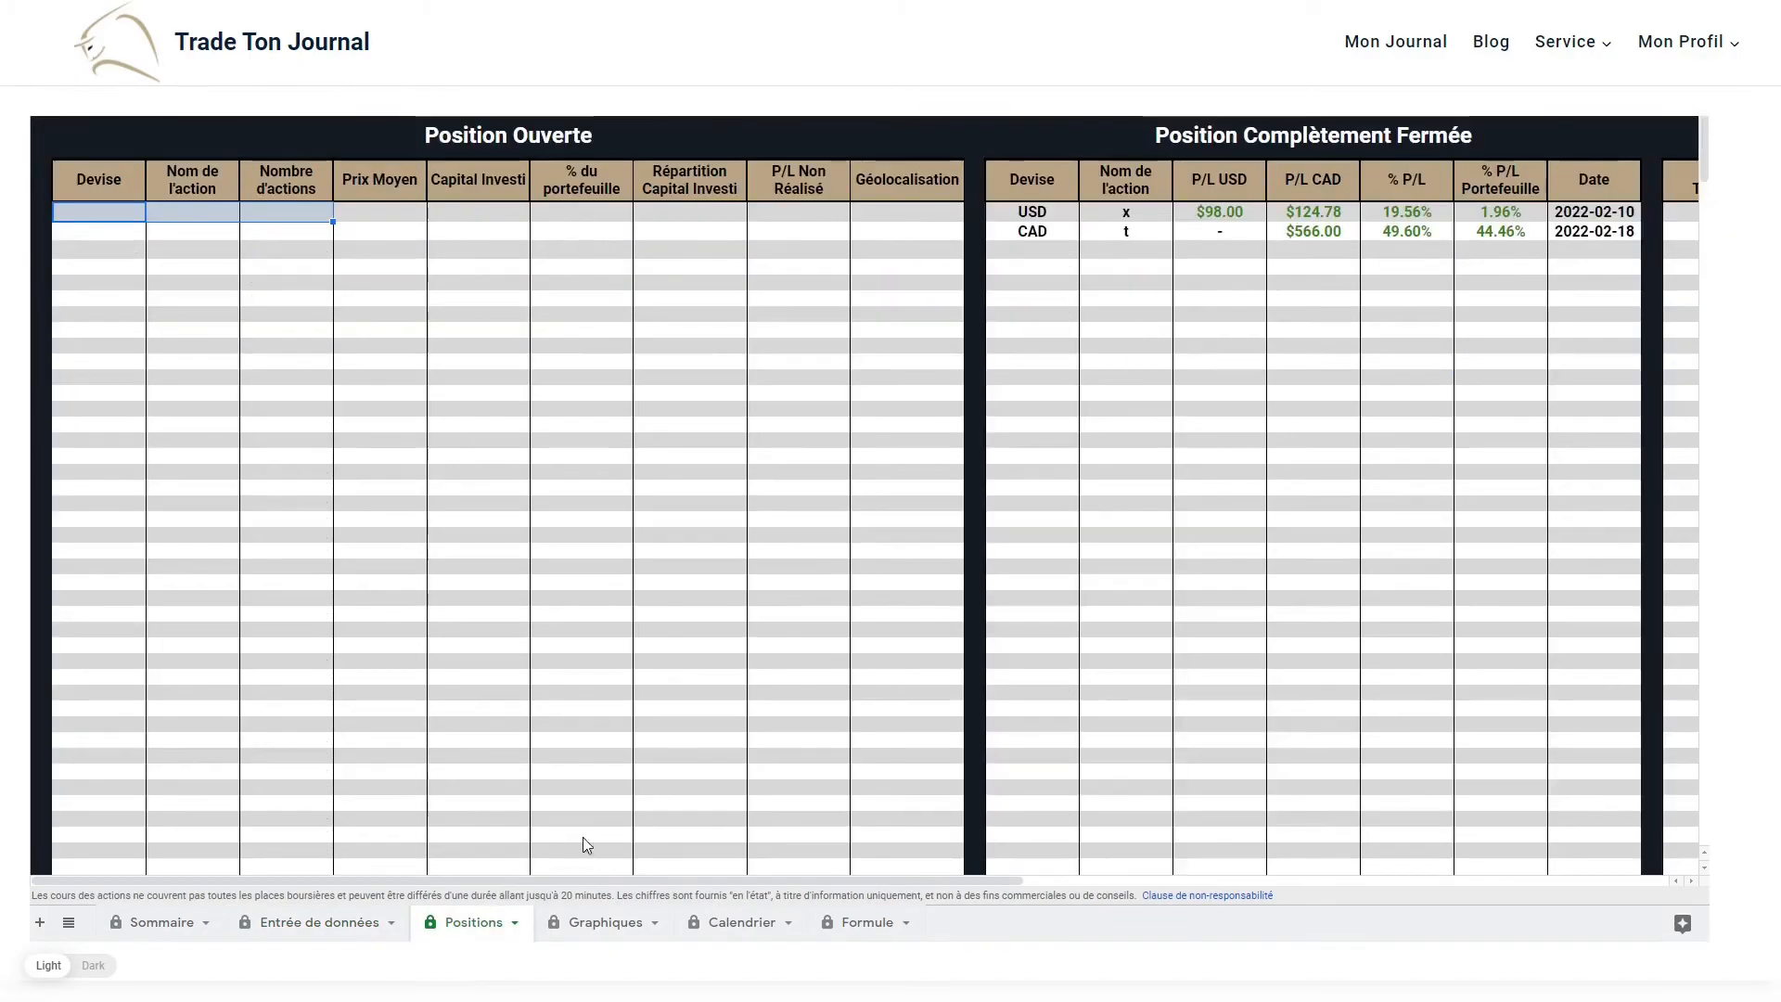
{"action": "left_click_drag", "start_coordinate": [116, 213], "coordinate": [909, 211]}
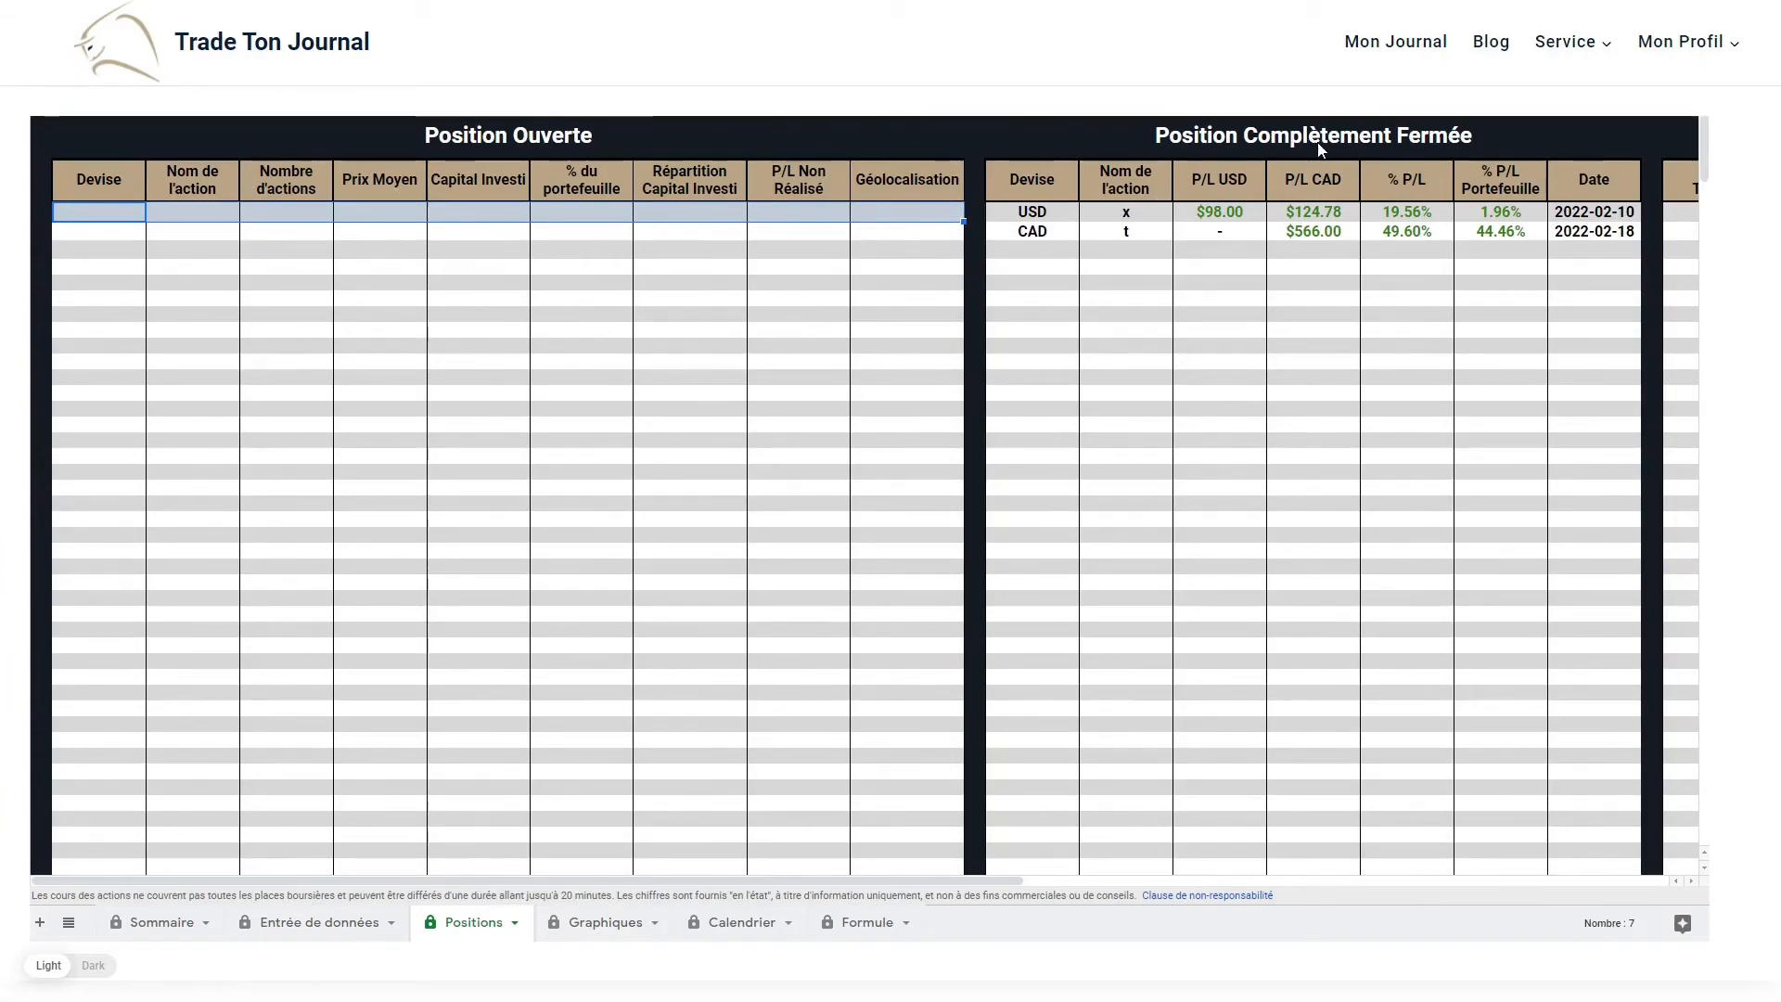
{"action": "left_click", "coordinate": [1029, 232]}
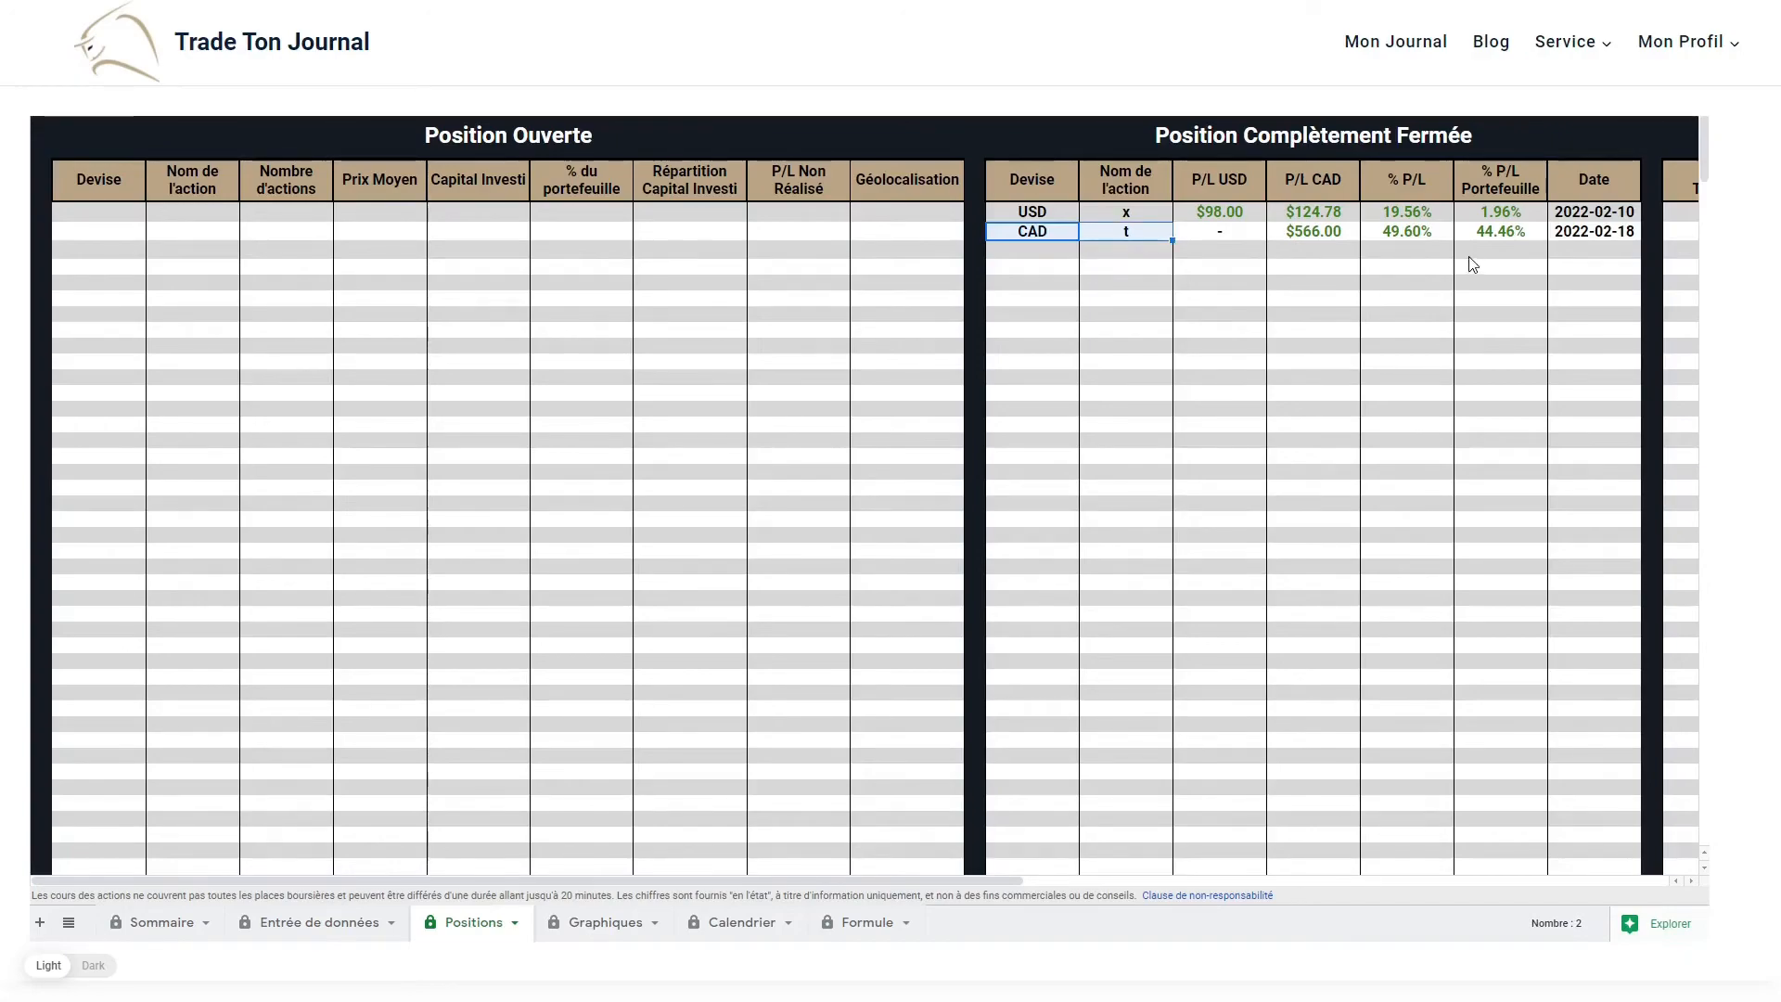
{"action": "left_click", "coordinate": [1330, 235]}
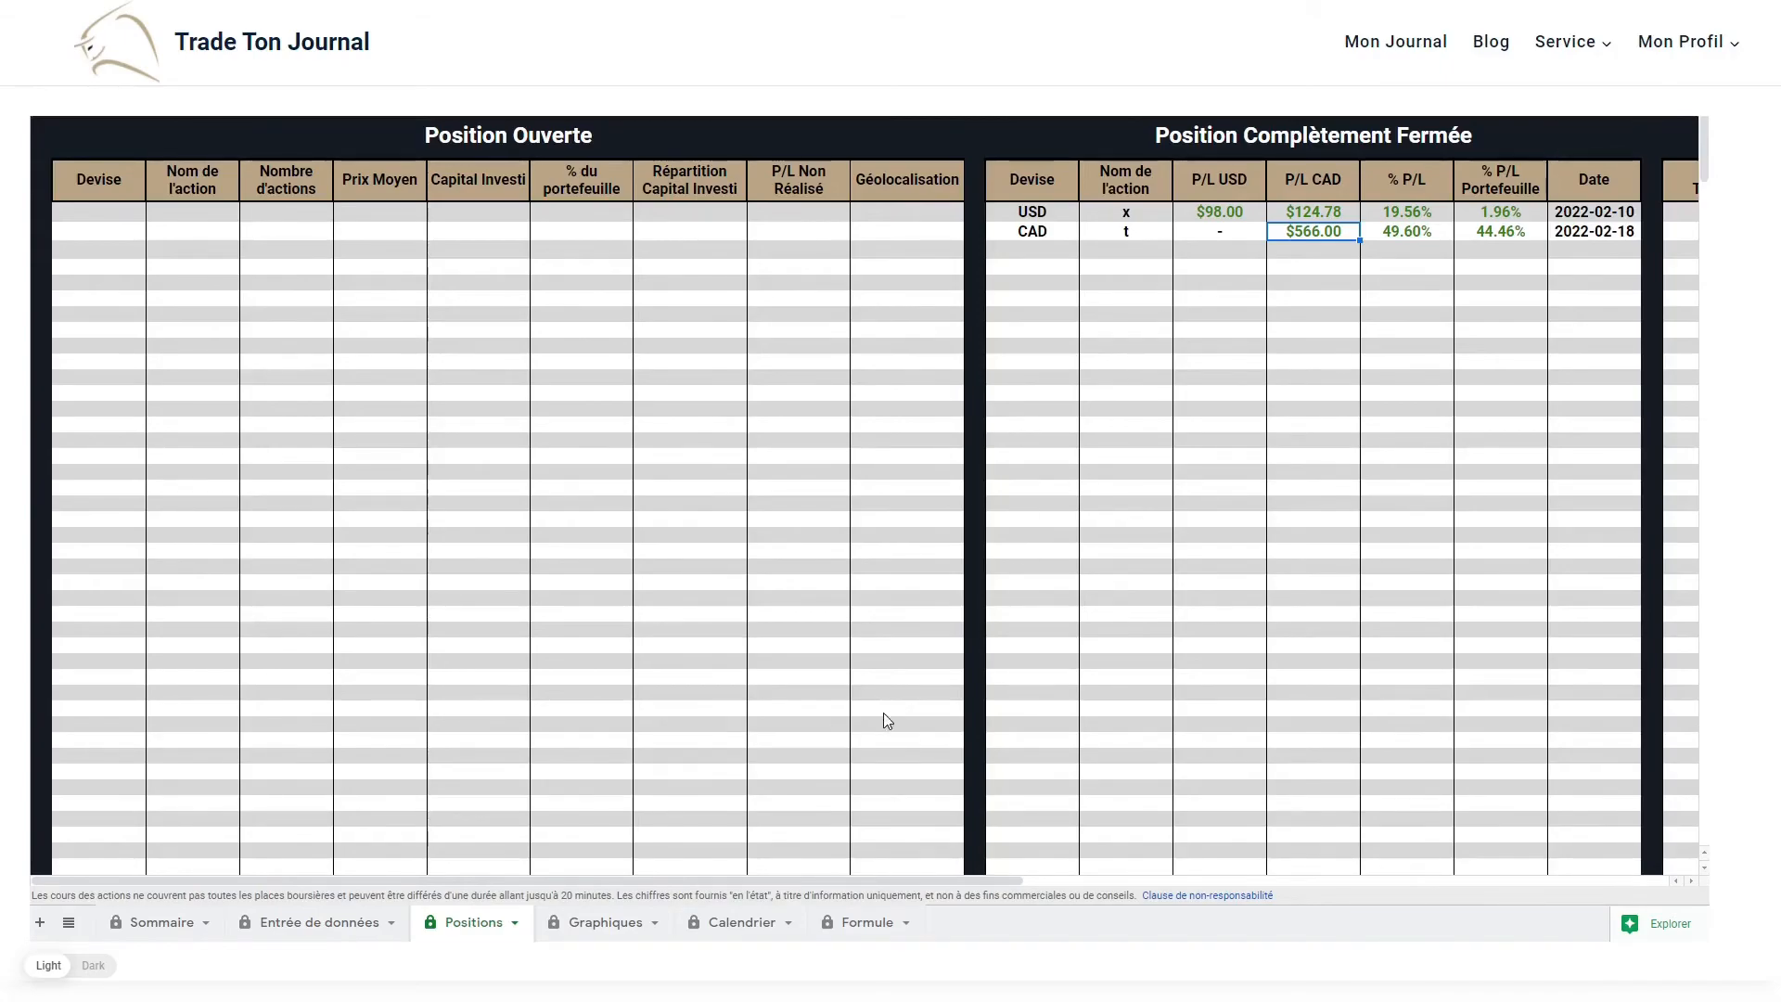
Filter the Visualiseur de Transactions to stock t and examine the P/L CAD of its two Sortie transactions.
{"action": "left_click_drag", "start_coordinate": [793, 881], "coordinate": [1511, 879]}
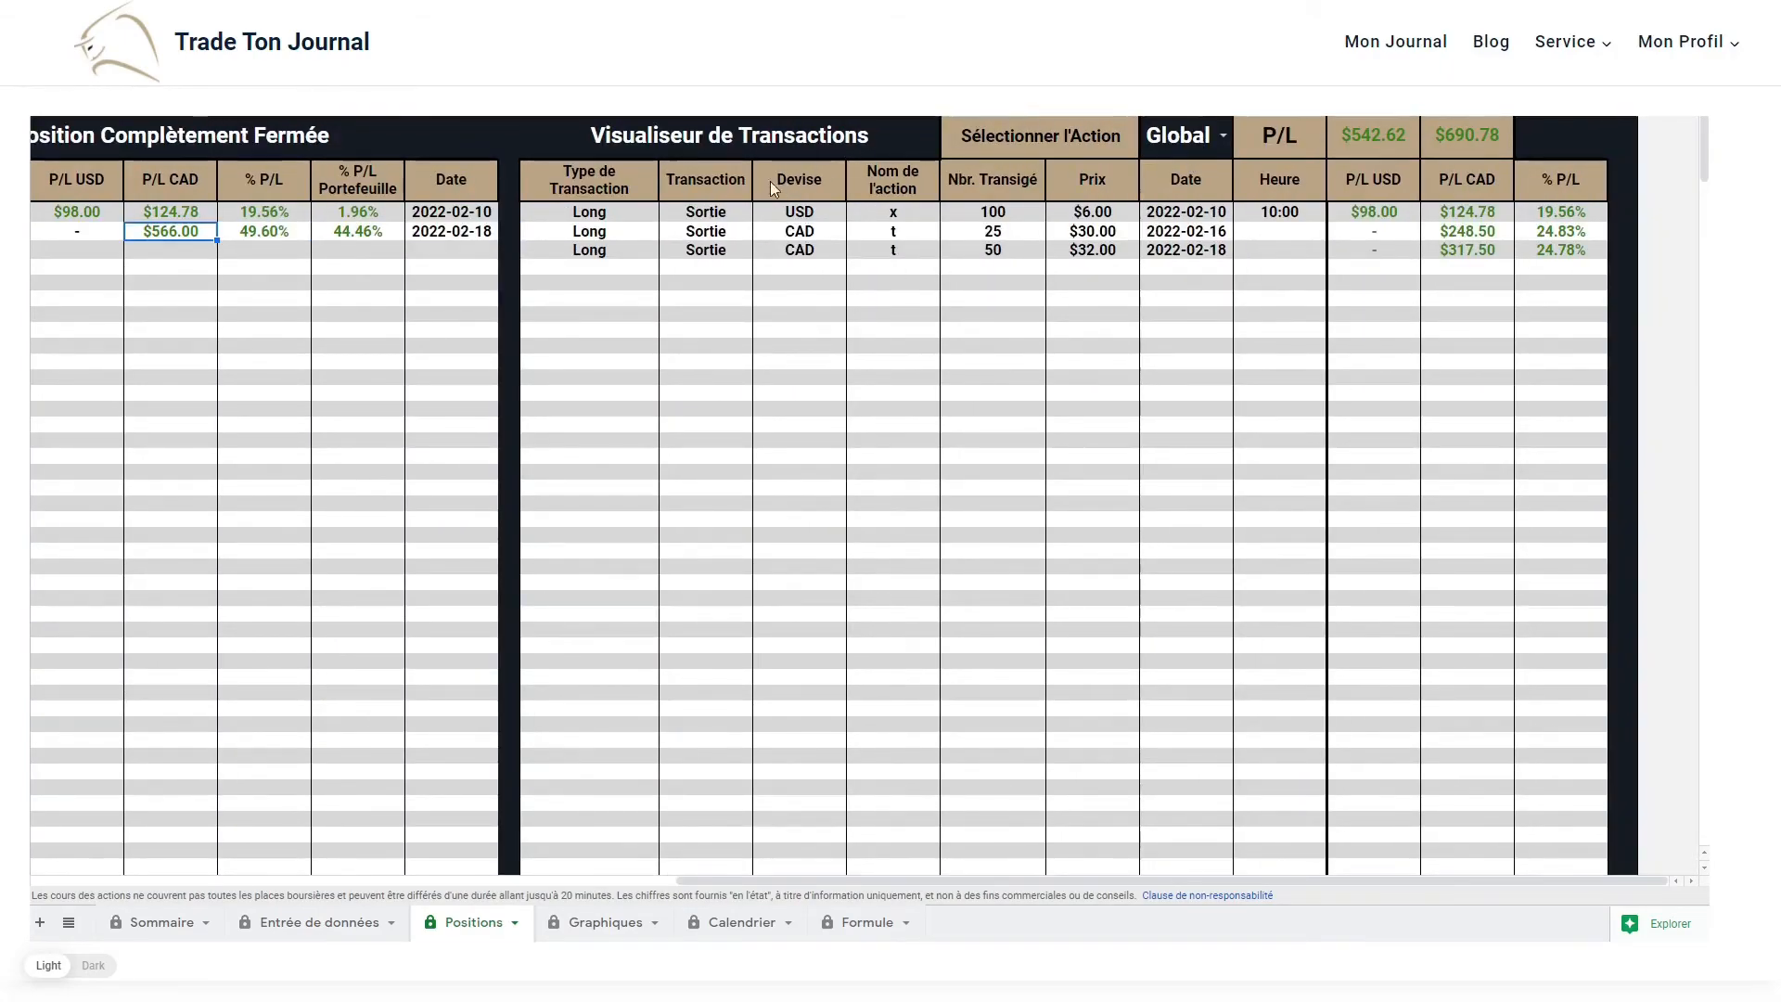
{"action": "left_click", "coordinate": [1223, 136]}
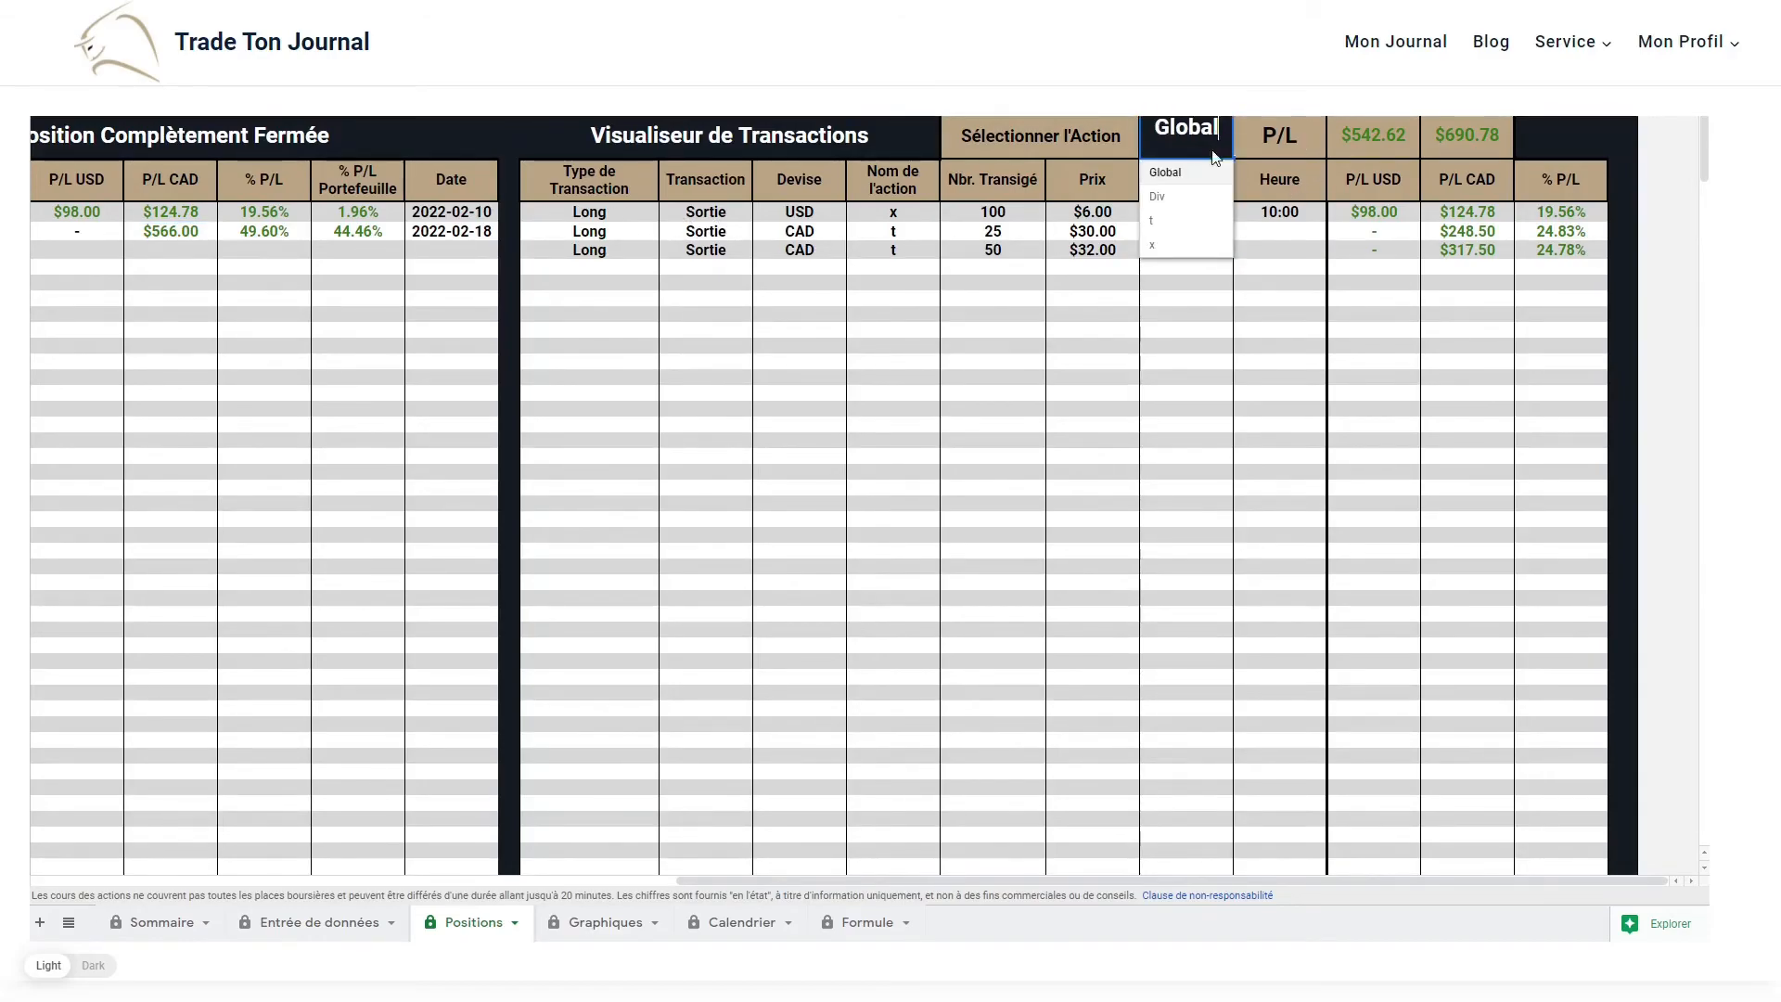
{"action": "left_click", "coordinate": [1176, 226]}
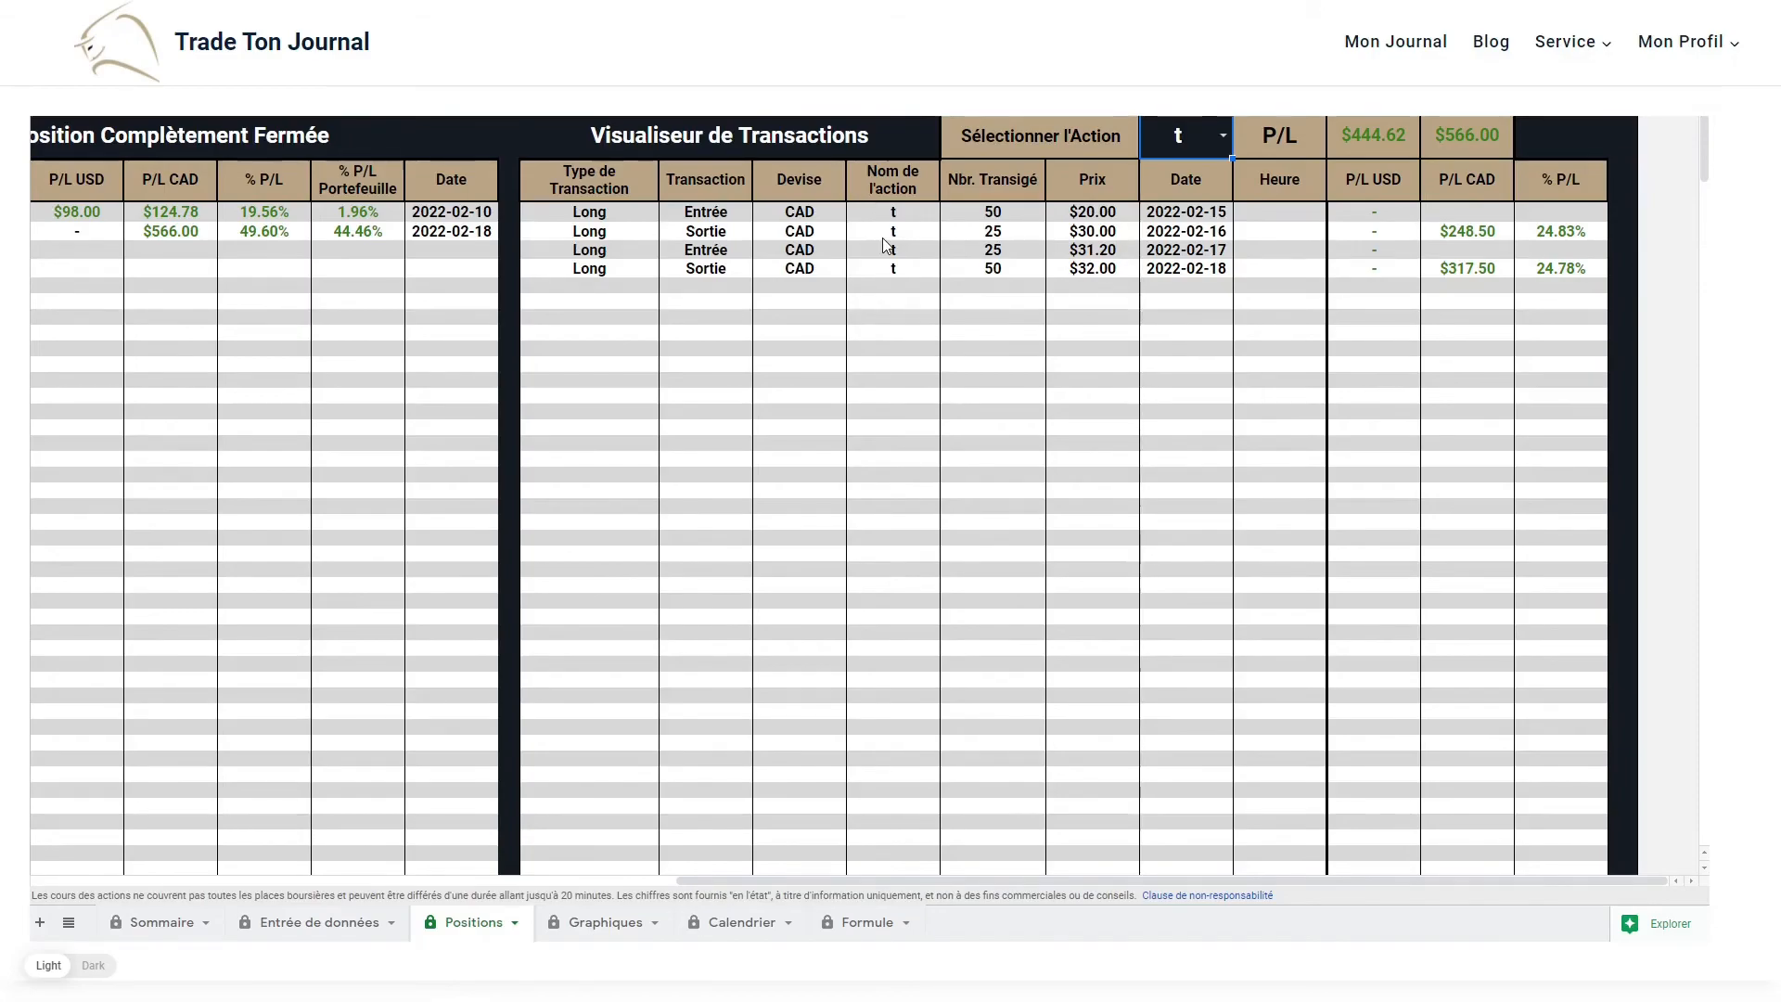
{"action": "left_click", "coordinate": [1452, 231]}
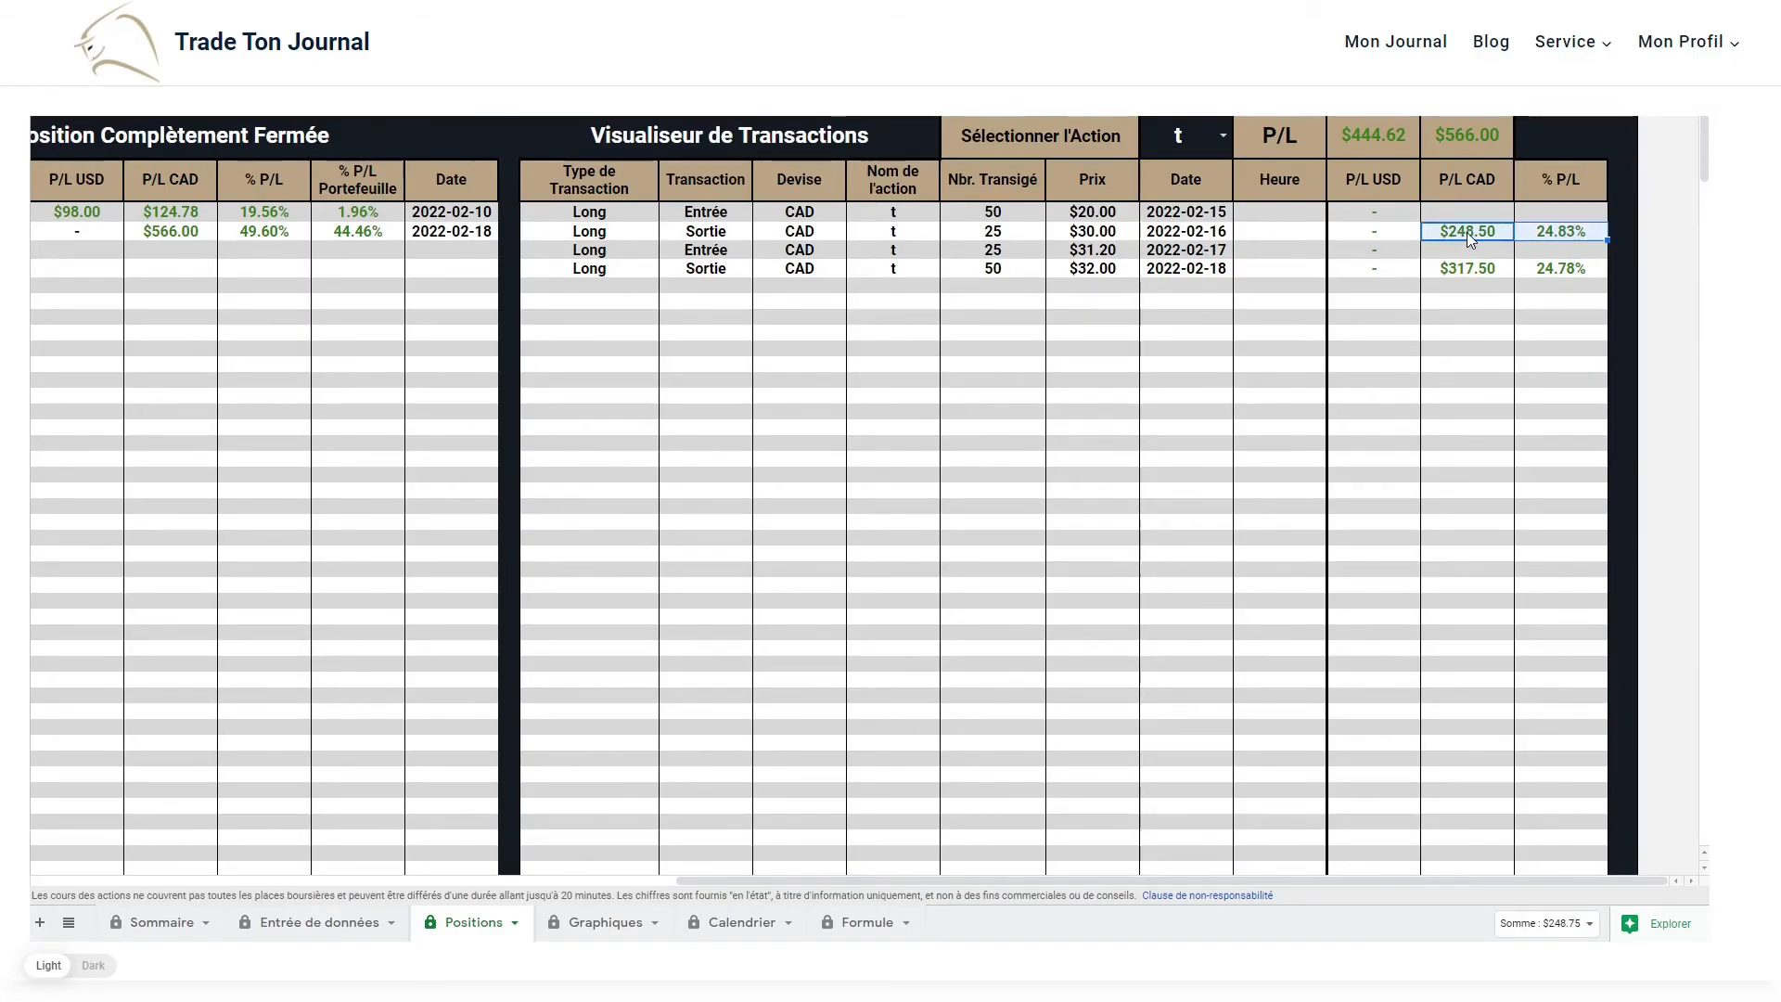
{"action": "left_click", "coordinate": [1441, 269]}
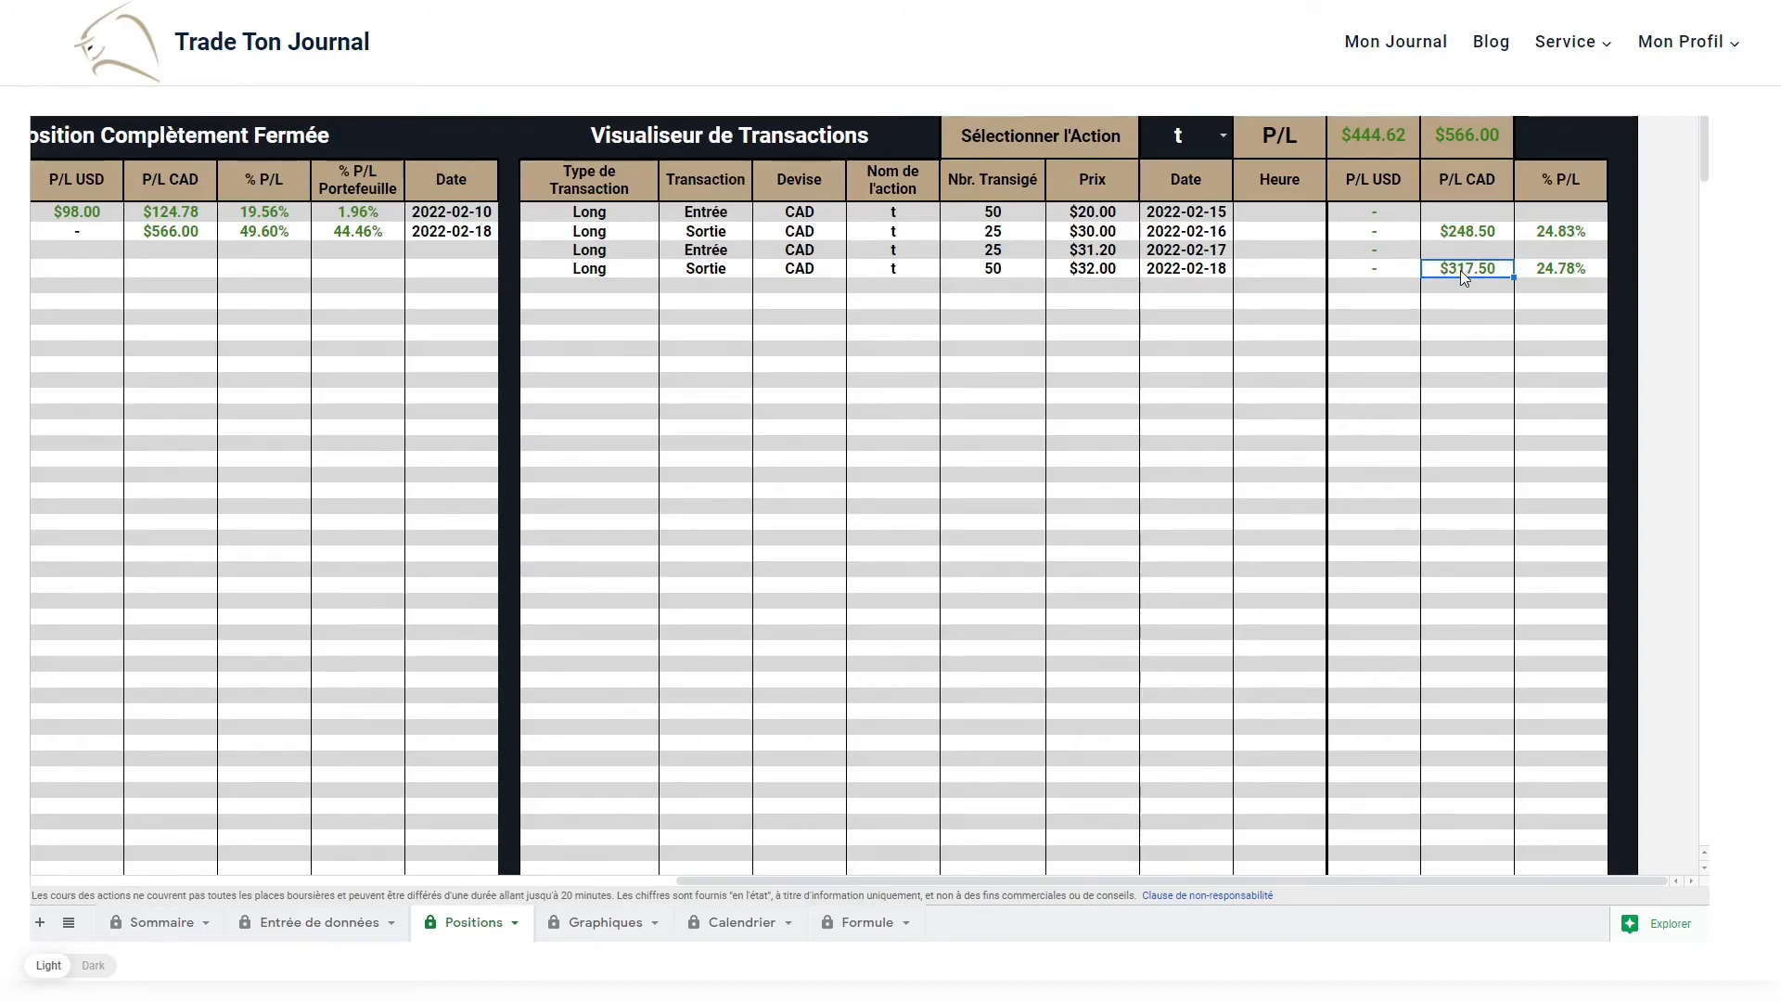